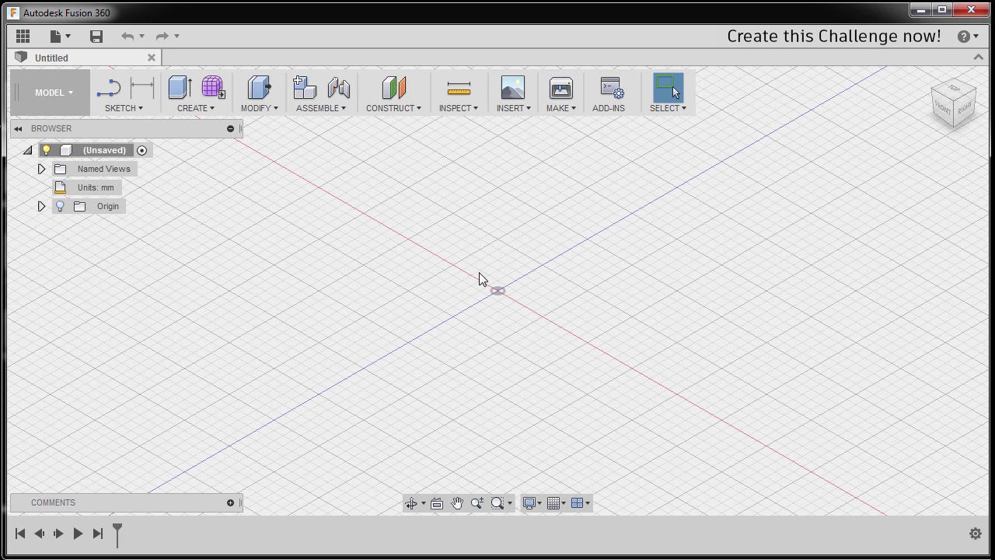
Start a new sketch on the front origin plane
key(s)
click(539, 288)
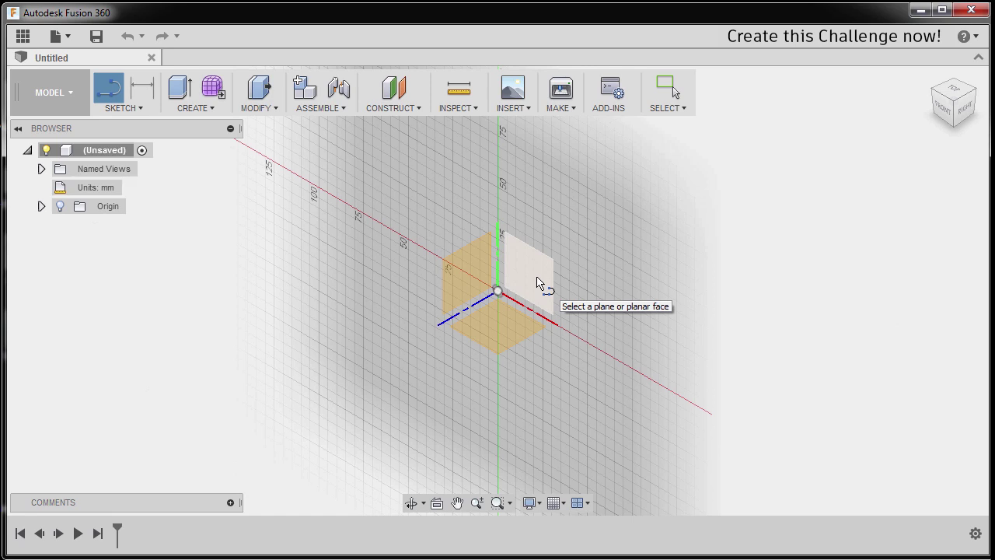
click(537, 280)
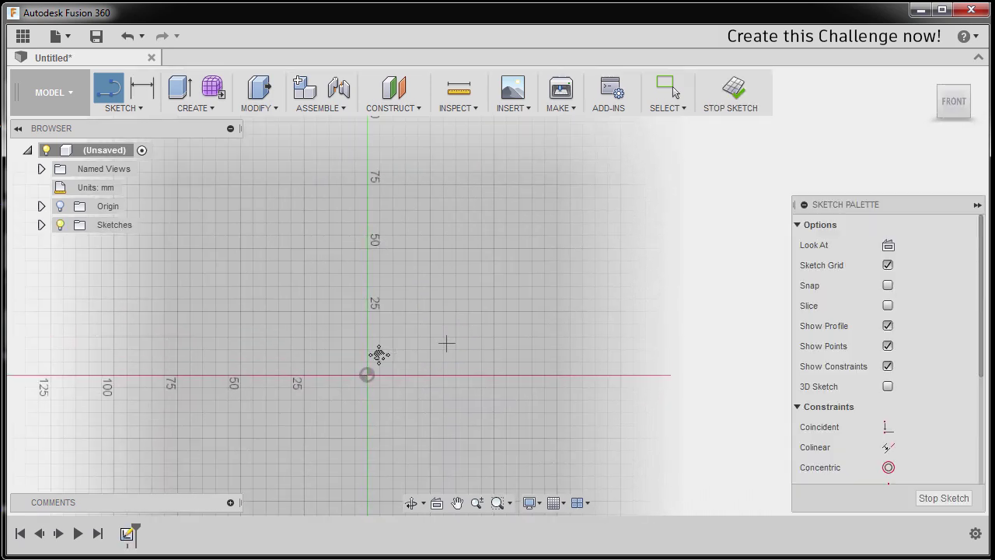
Sketch a closed five-sided line profile from the origin, about 103 mm tall, with a slanted edge cutting off its upper-right corner
key(l)
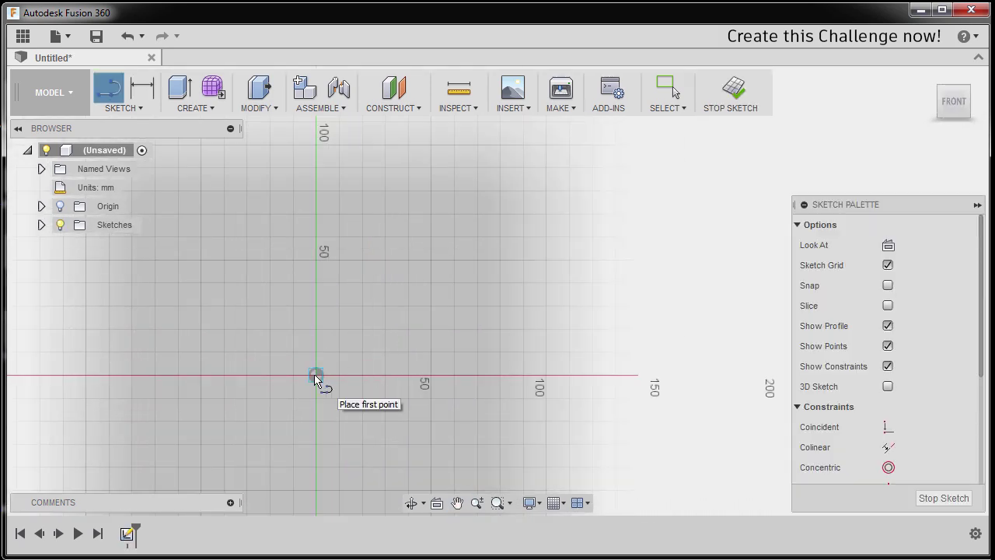
click(316, 376)
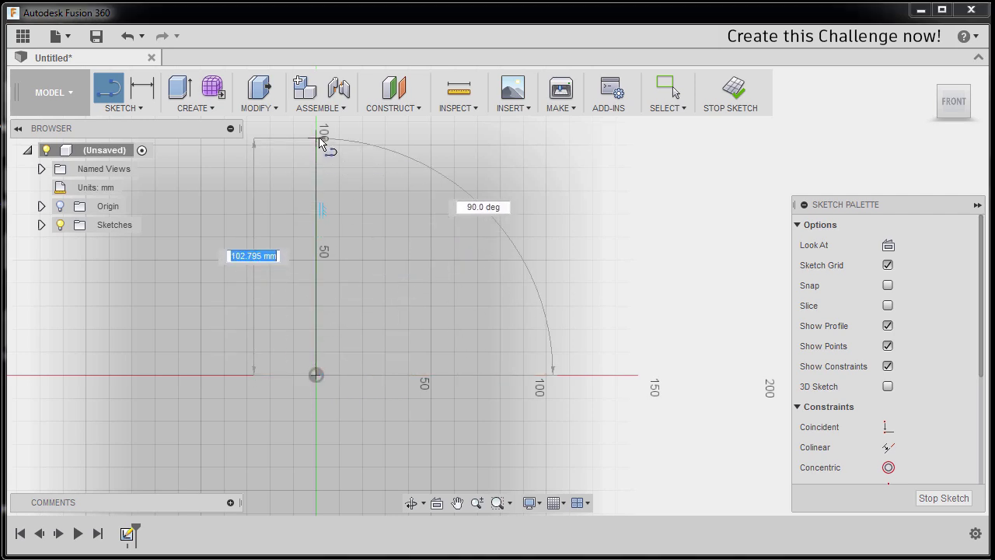
click(319, 136)
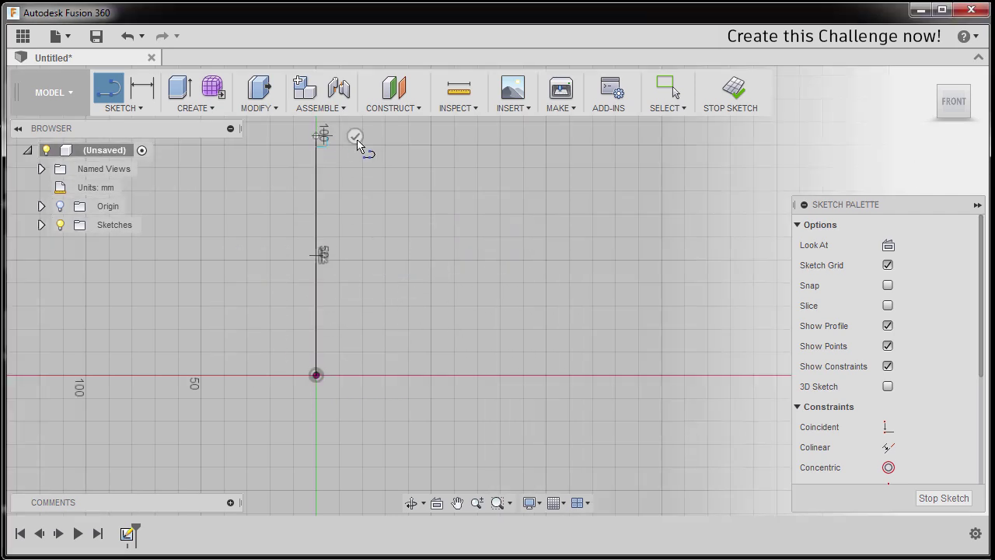
click(438, 137)
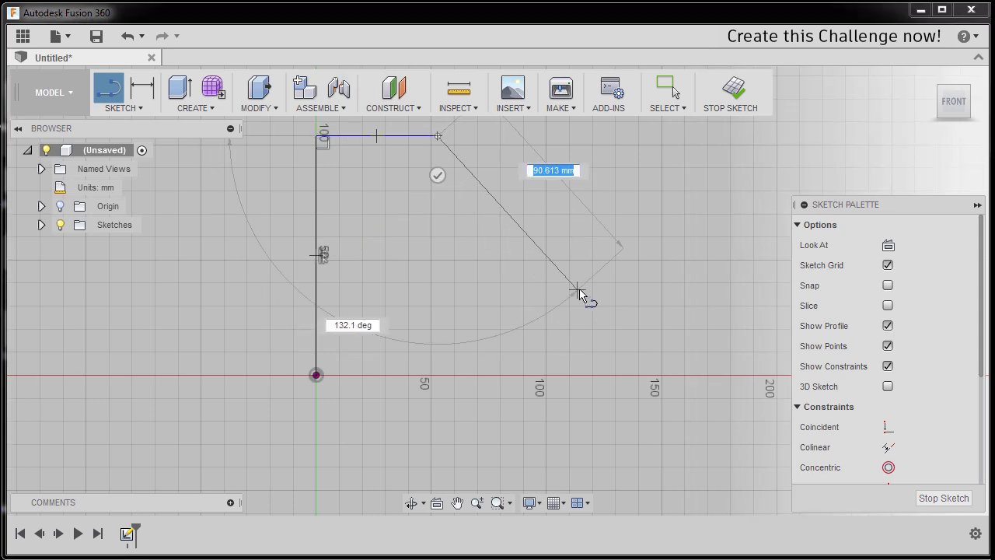
click(580, 288)
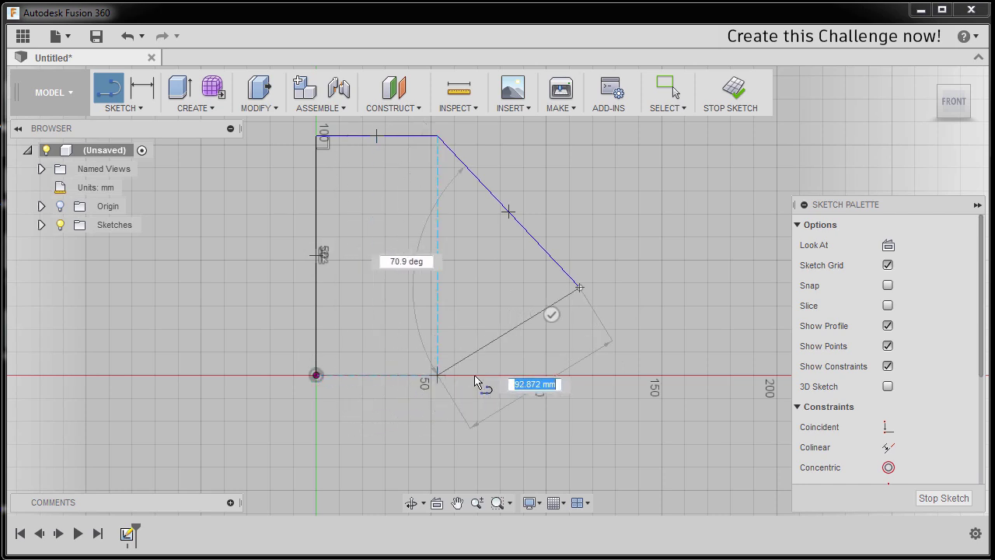
click(580, 377)
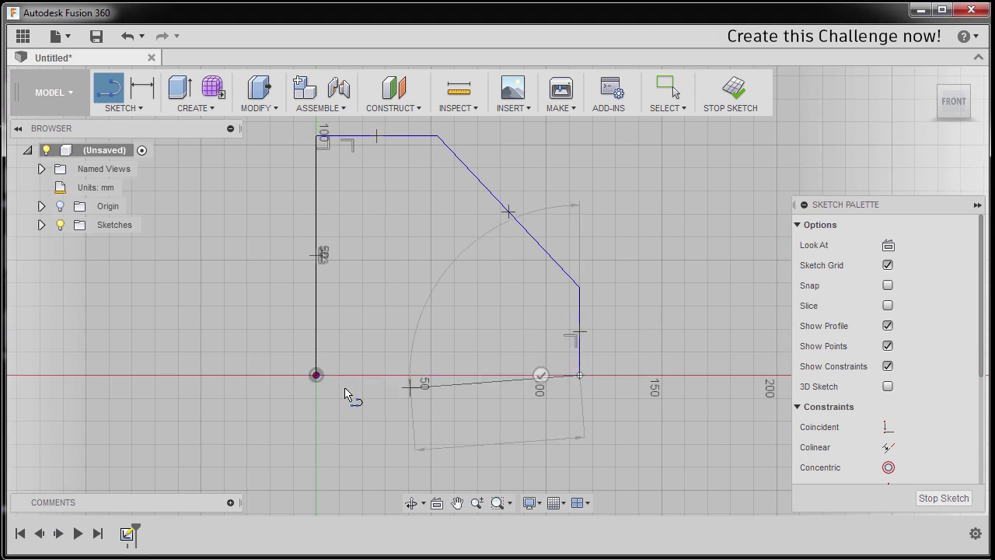
click(317, 376)
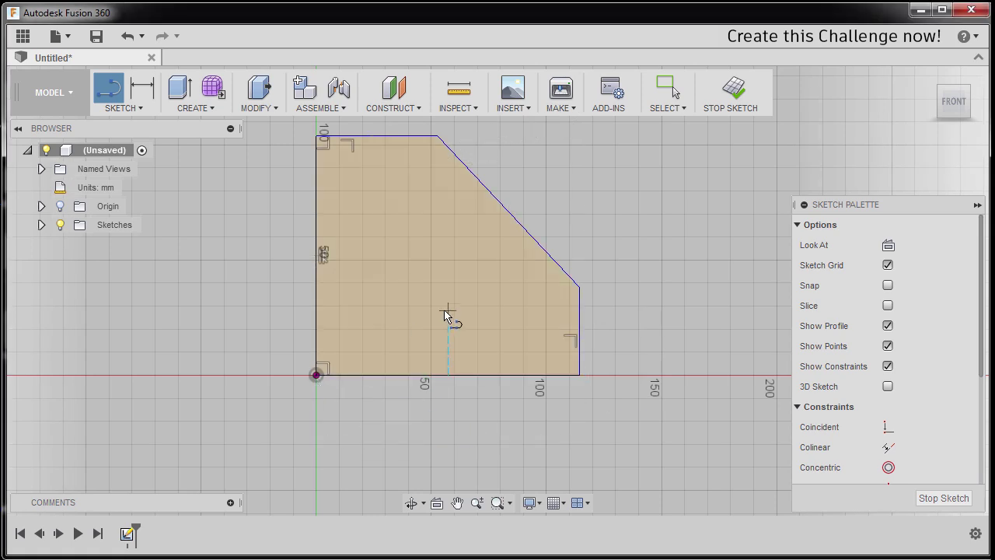
mouse_move(447, 318)
middle_down()
mouse_move(462, 346)
mouse_move(506, 355)
middle_up()
scroll(462, 346, up, 1)
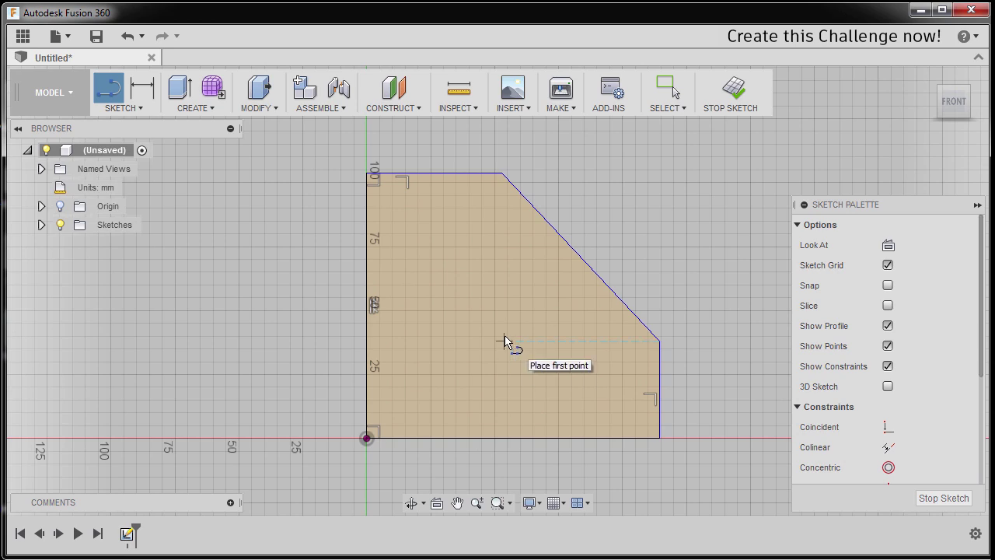
key(Escape)
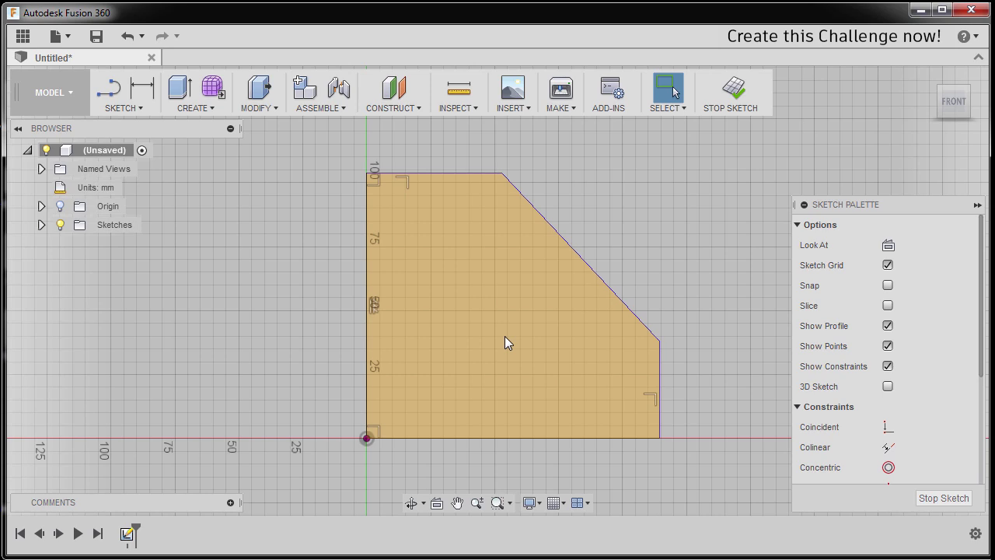
Dimension the profile's short right vertical edge to 50 mm
key(d)
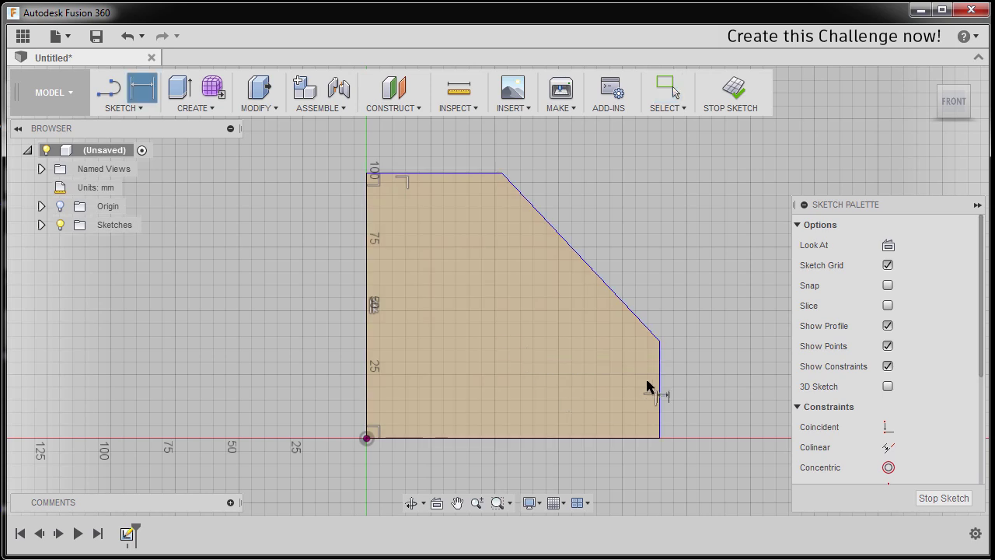
click(660, 377)
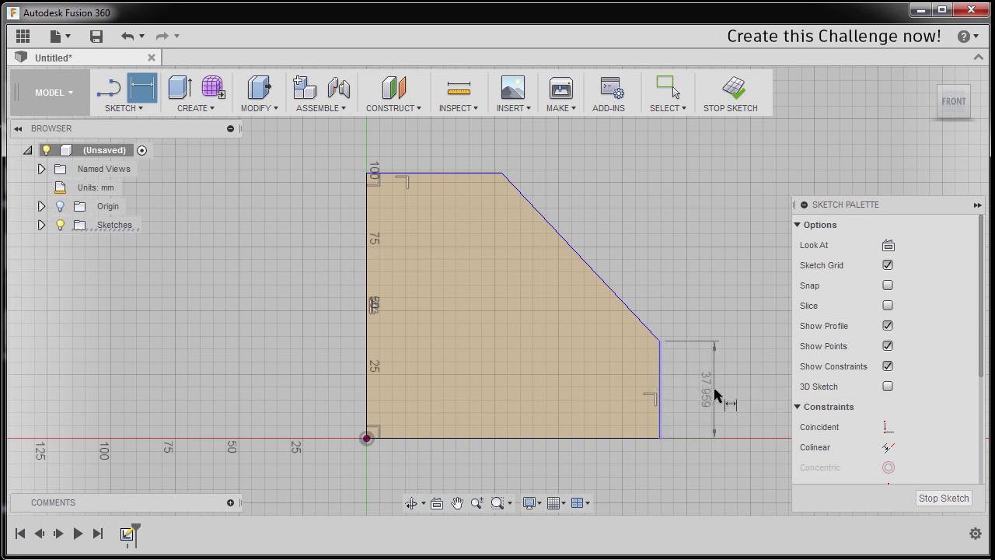
click(717, 396)
text(50)
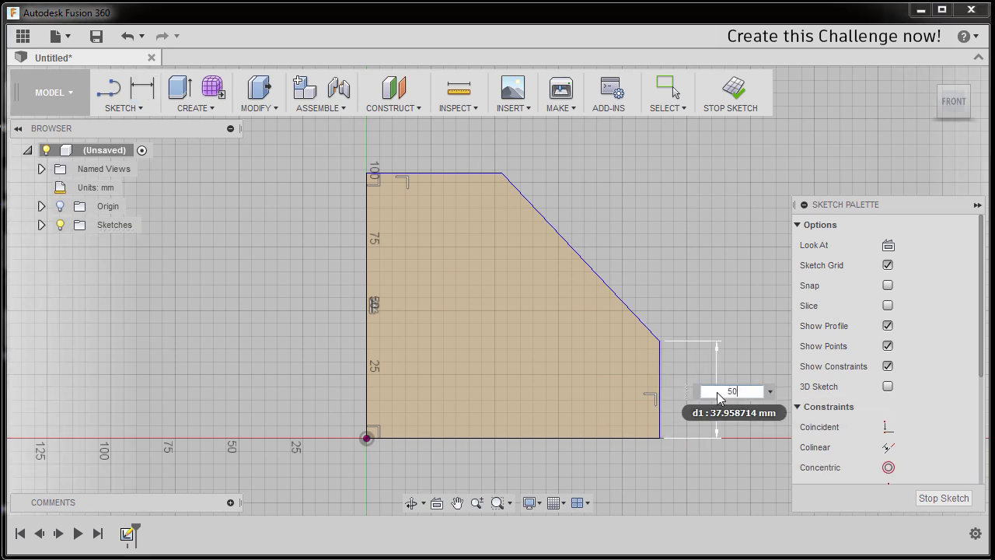
key(Return)
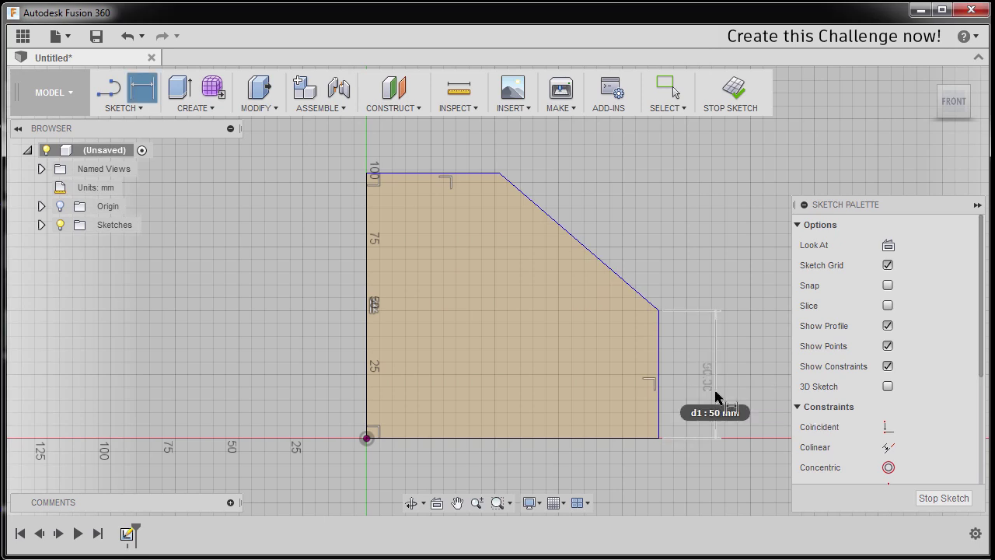
Dimension the profile's top horizontal edge to 38 mm
click(425, 178)
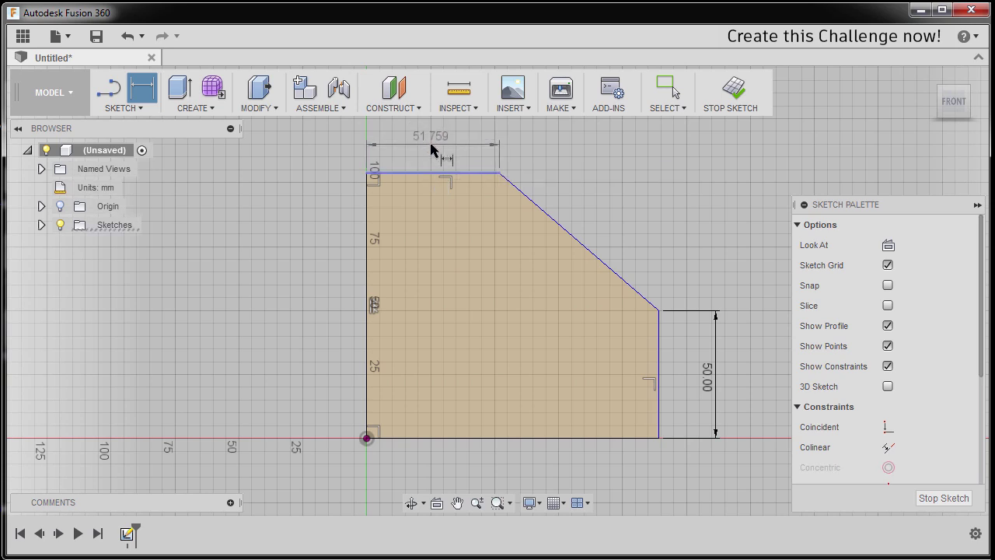
click(432, 149)
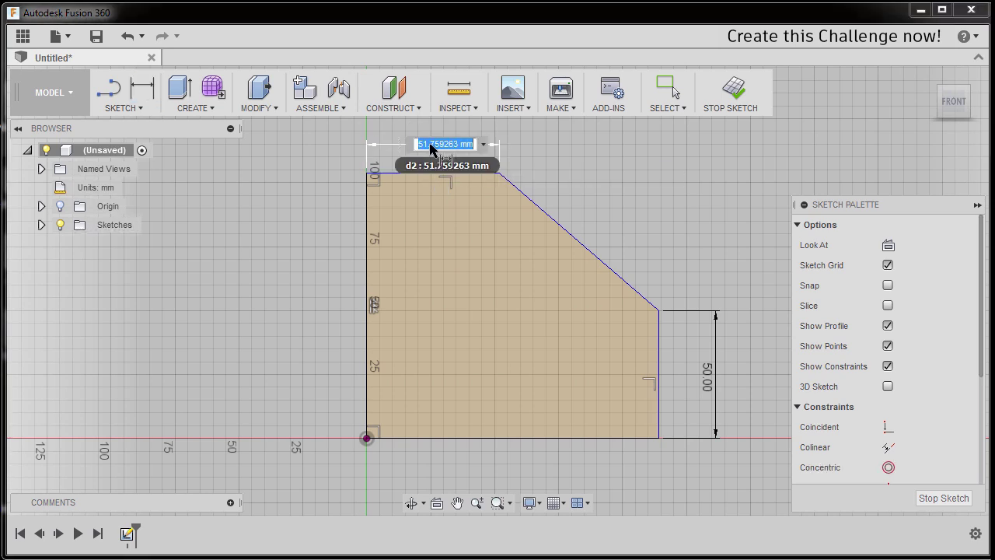
text(38)
key(Return)
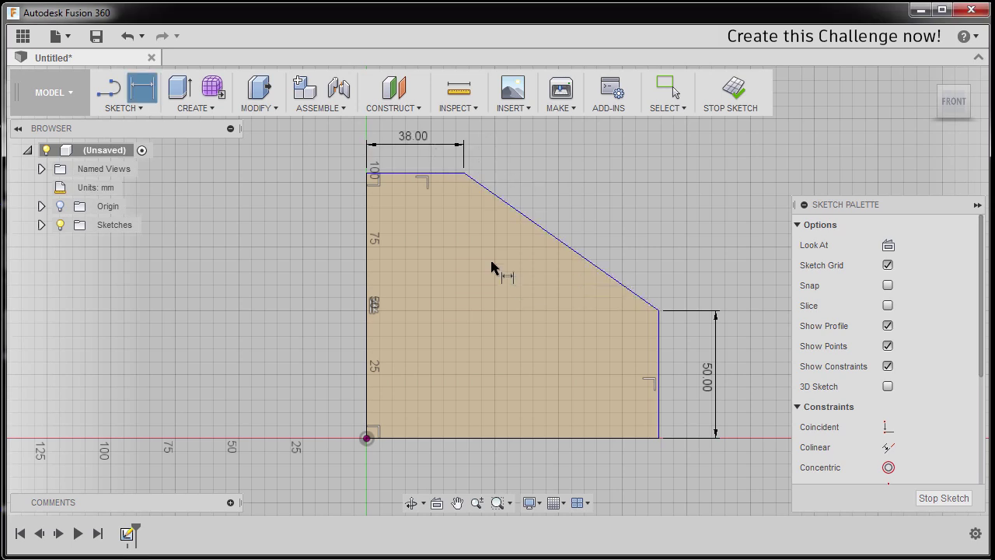
Draw a horizontal line inward from the lower end of the slanted edge and convert it to a construction line
key(l)
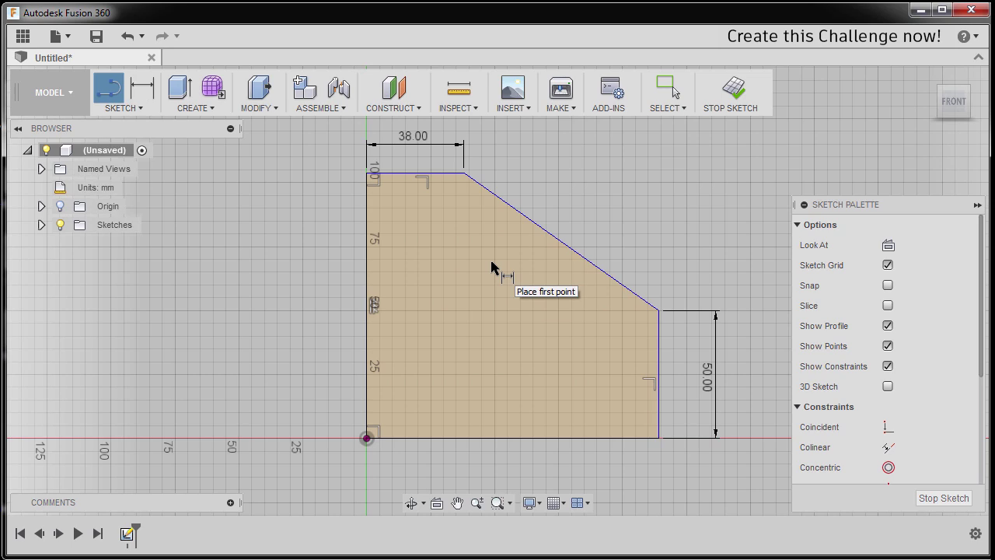
click(659, 311)
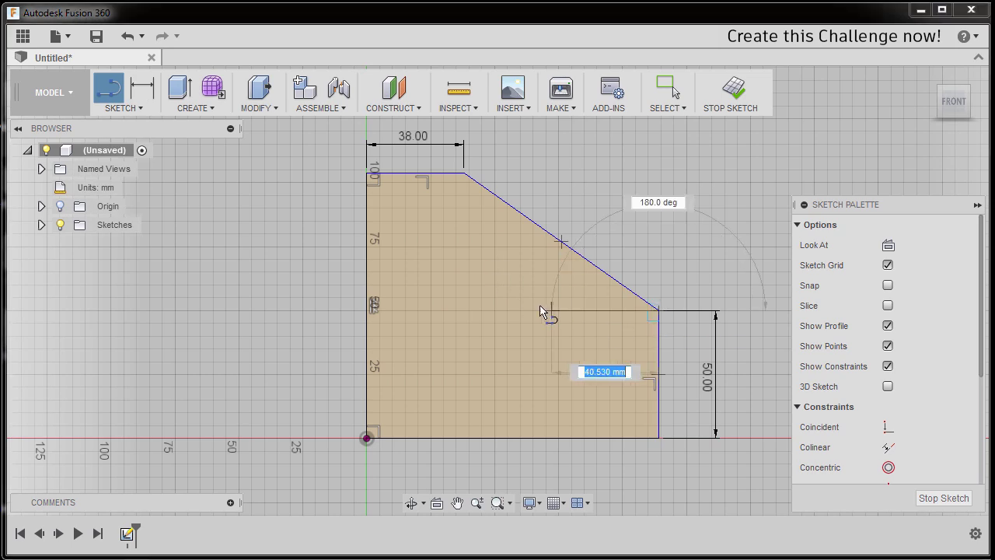
click(513, 311)
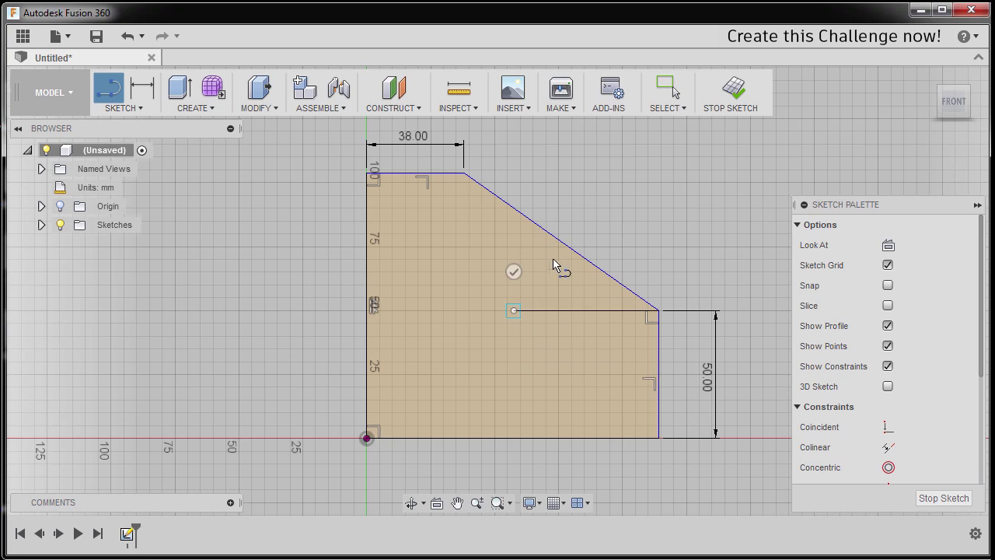
key(Escape)
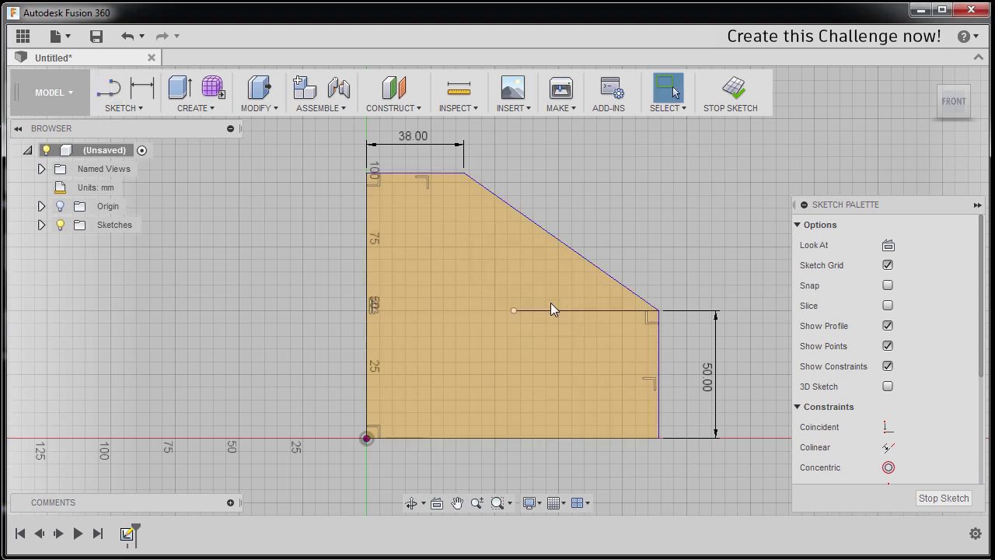
click(553, 311)
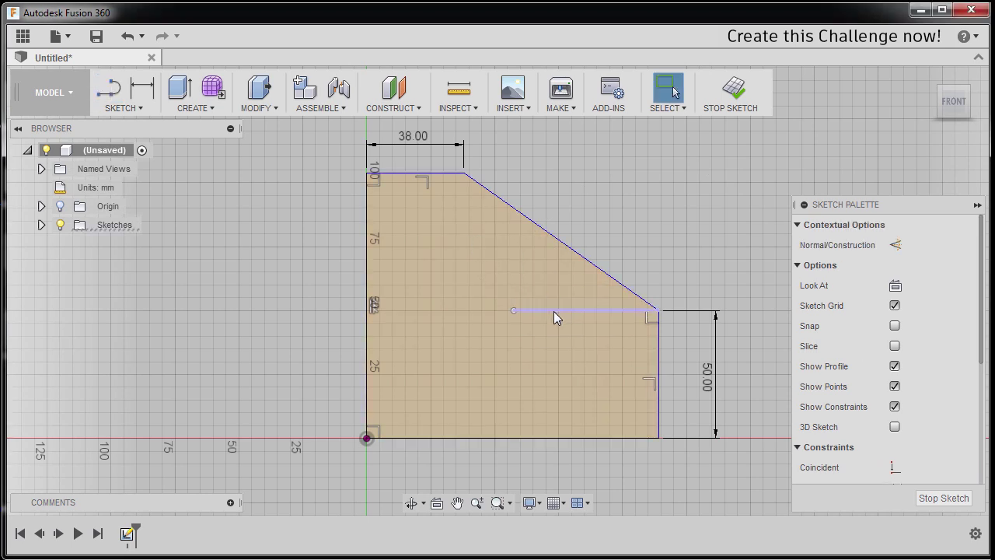
key(Escape)
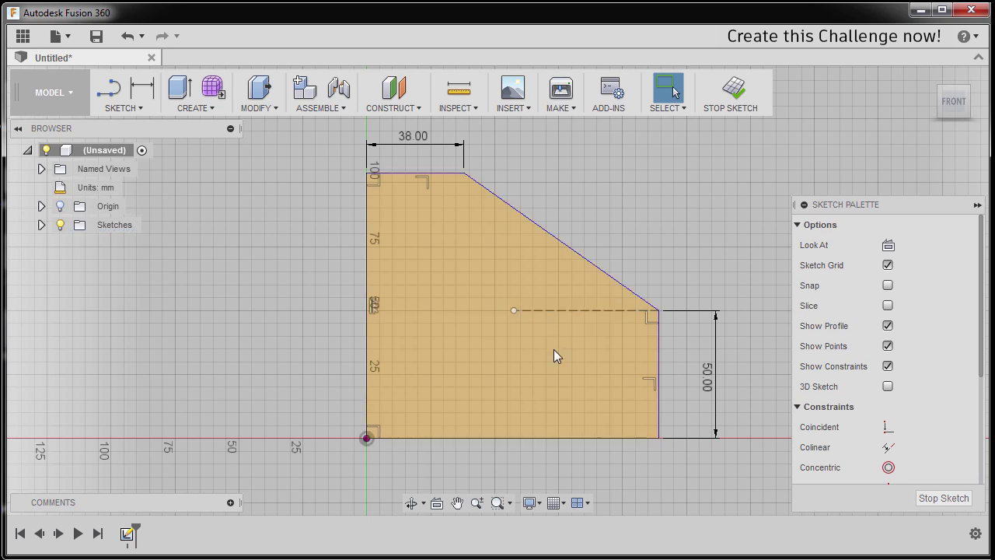
Dimension the angle between the slanted edge and the construction line to 45 degrees
key(d)
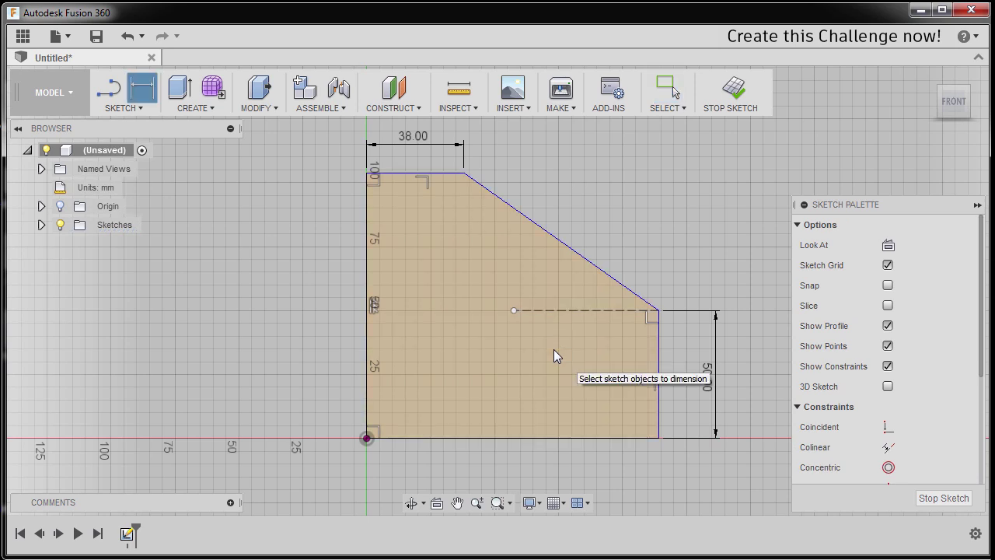
click(589, 266)
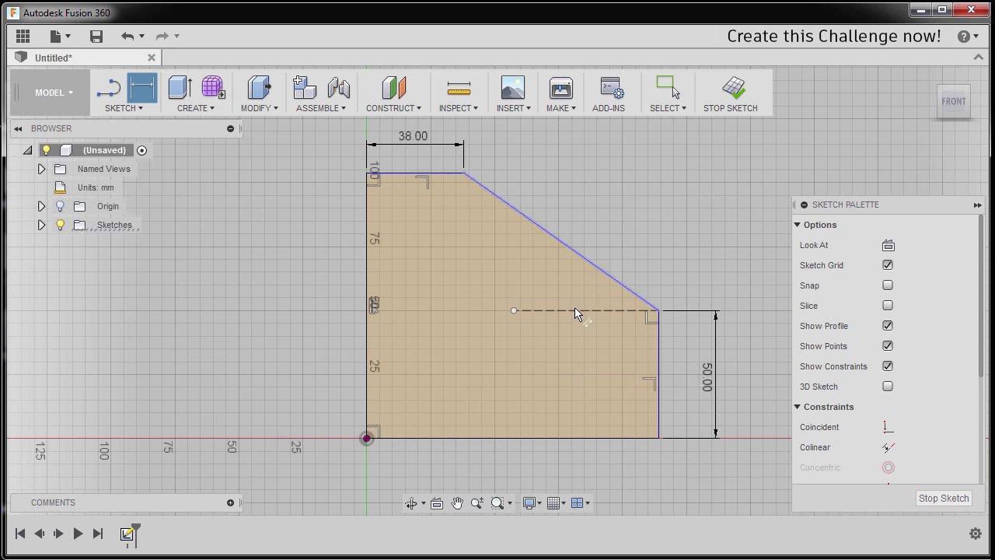
click(575, 312)
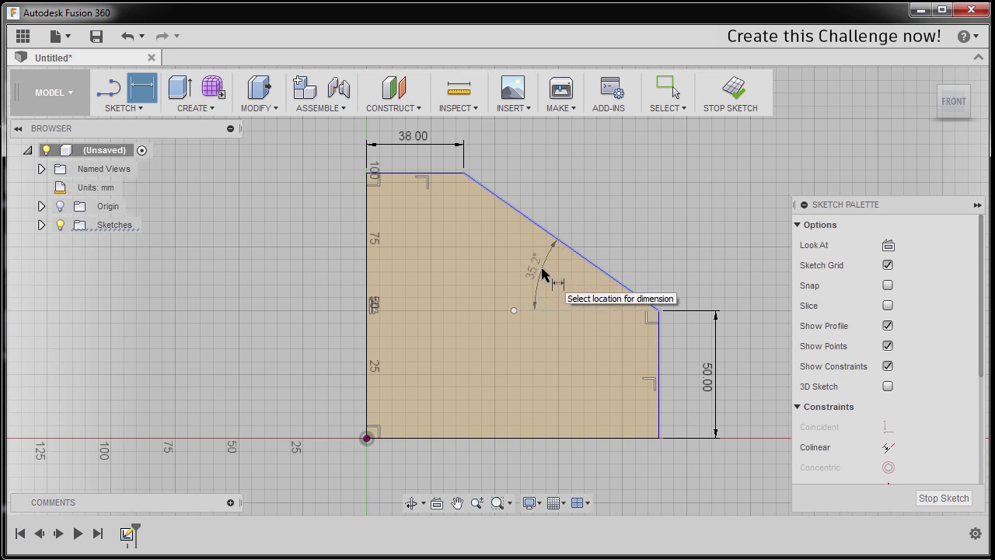
click(542, 273)
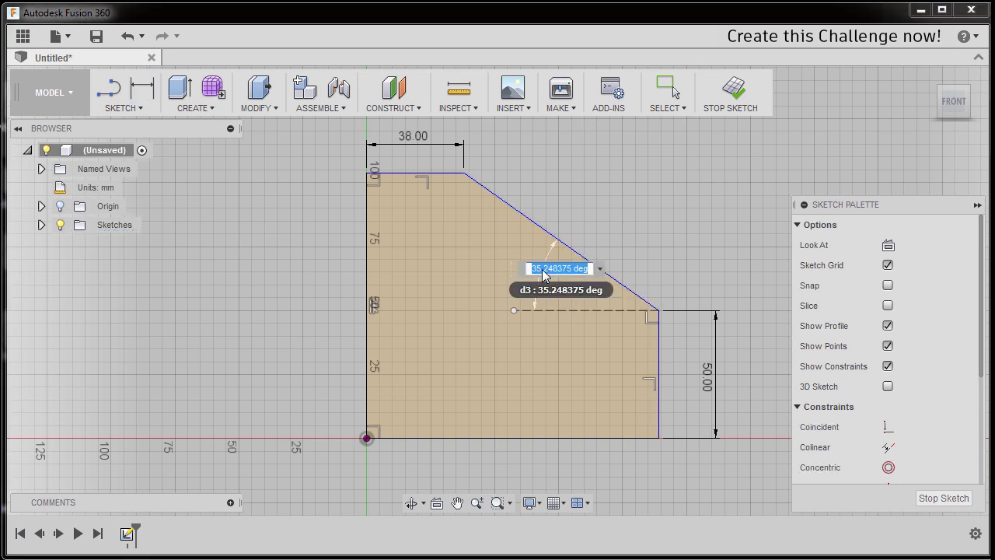
text(45)
key(Return)
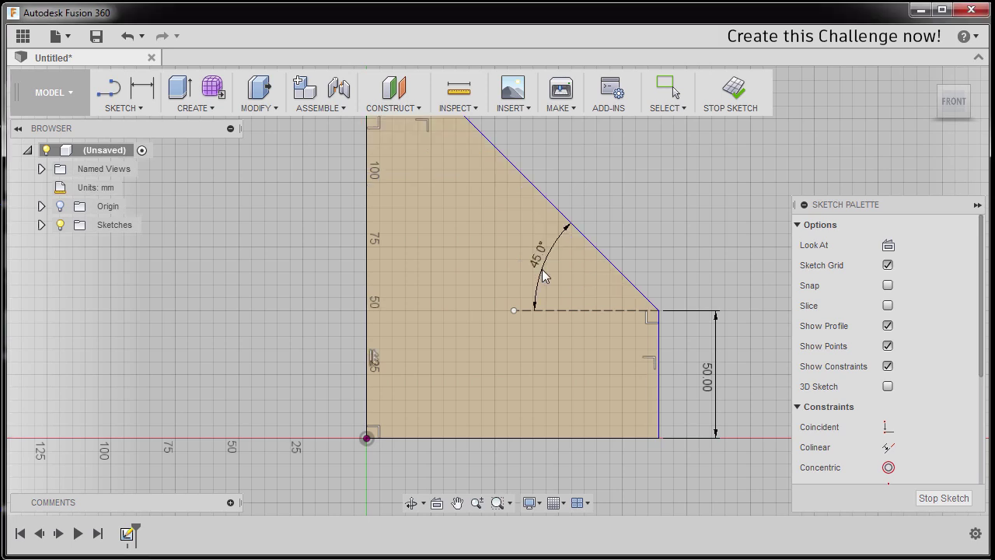
scroll(528, 294, down, 1)
middle_drag(520, 297, 517, 314)
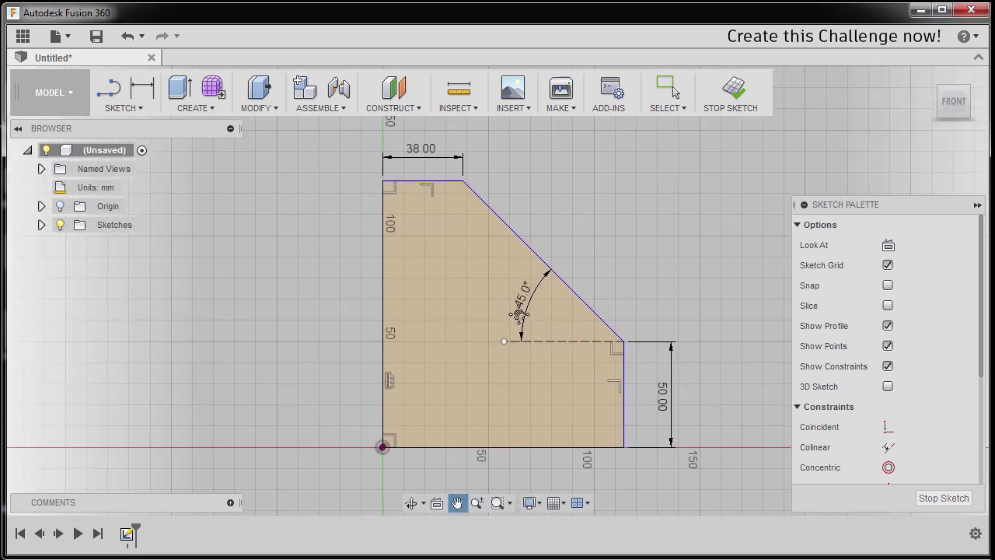
key(Escape)
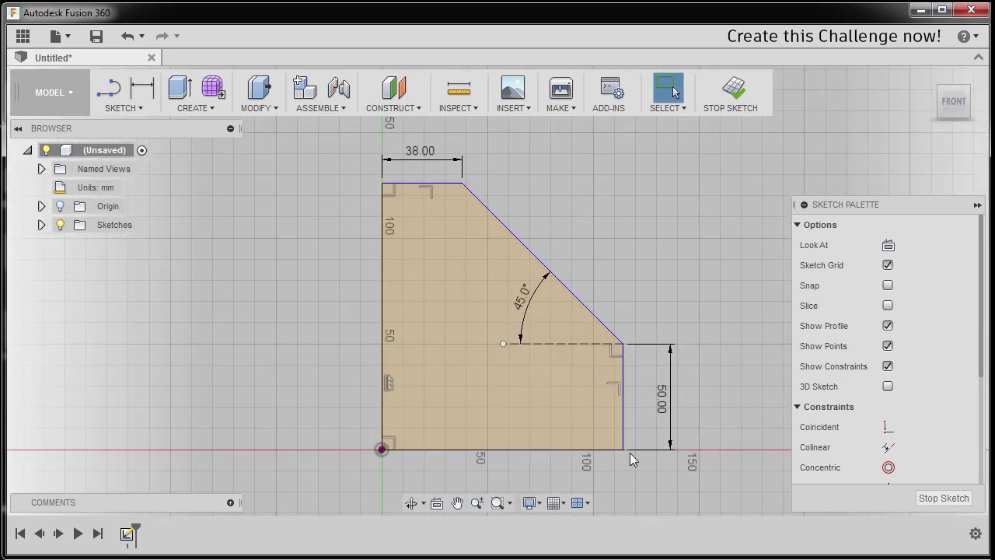
Dimension the distance between the profile's left and right vertical edges to 127 mm
mouse_move(623, 344)
mouse_down()
mouse_move(582, 349)
mouse_move(637, 348)
mouse_move(612, 352)
mouse_up()
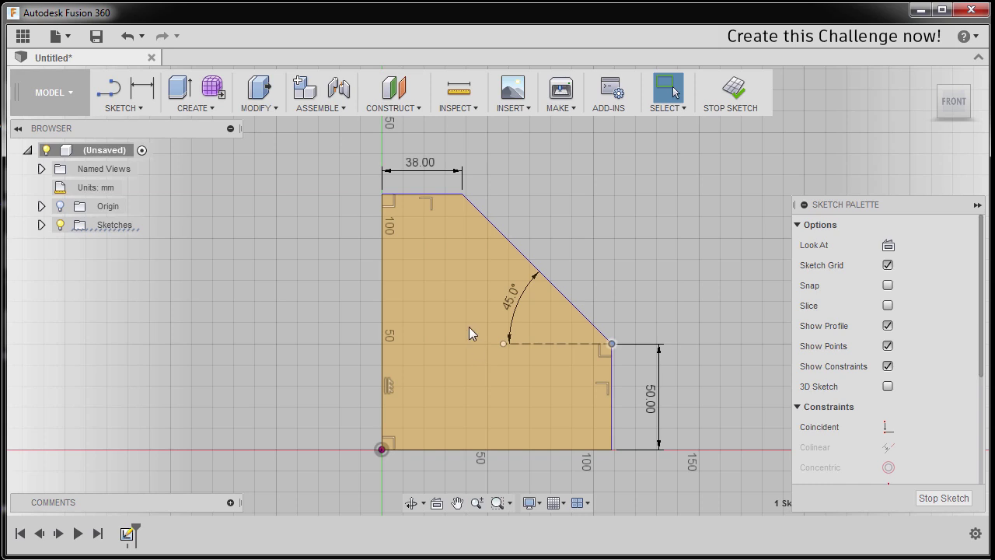
key(d)
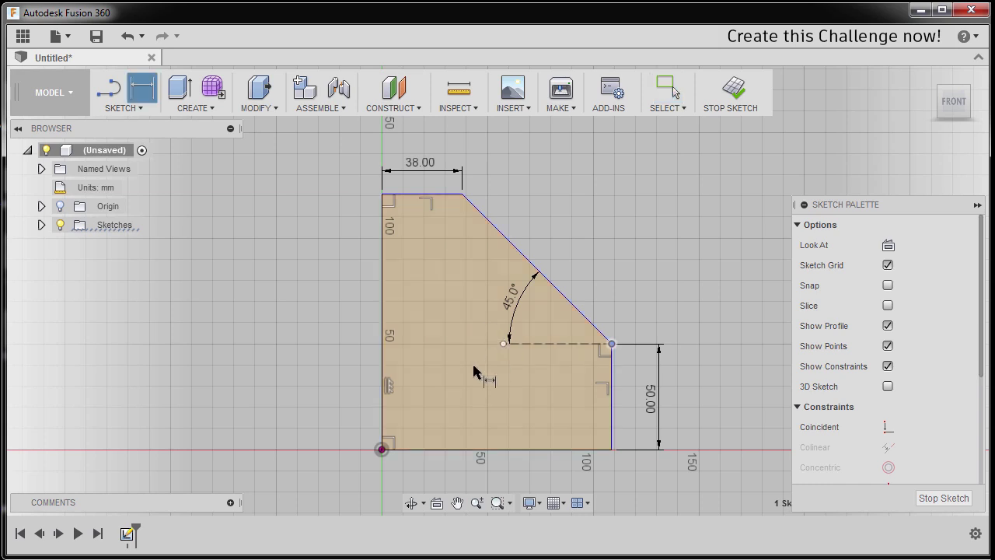
click(382, 348)
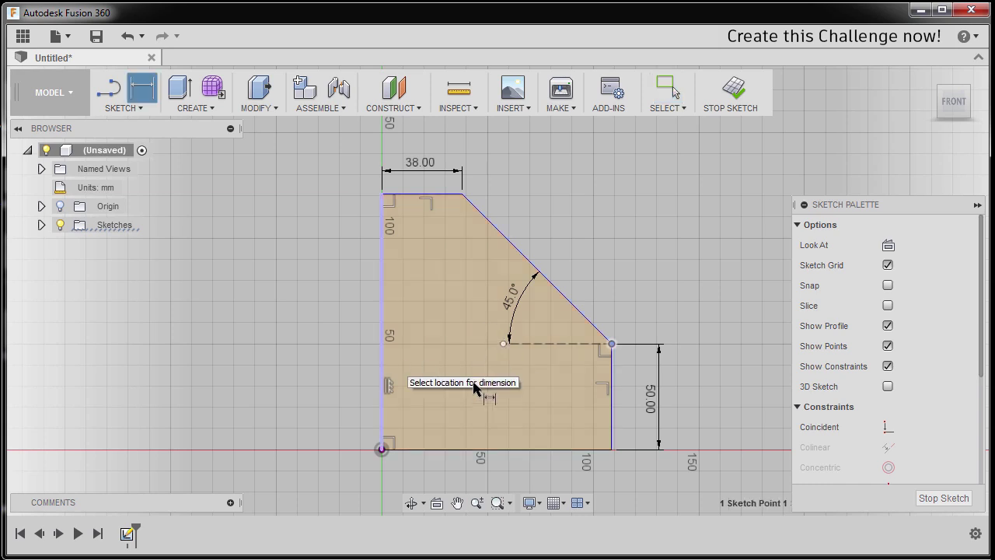
click(613, 385)
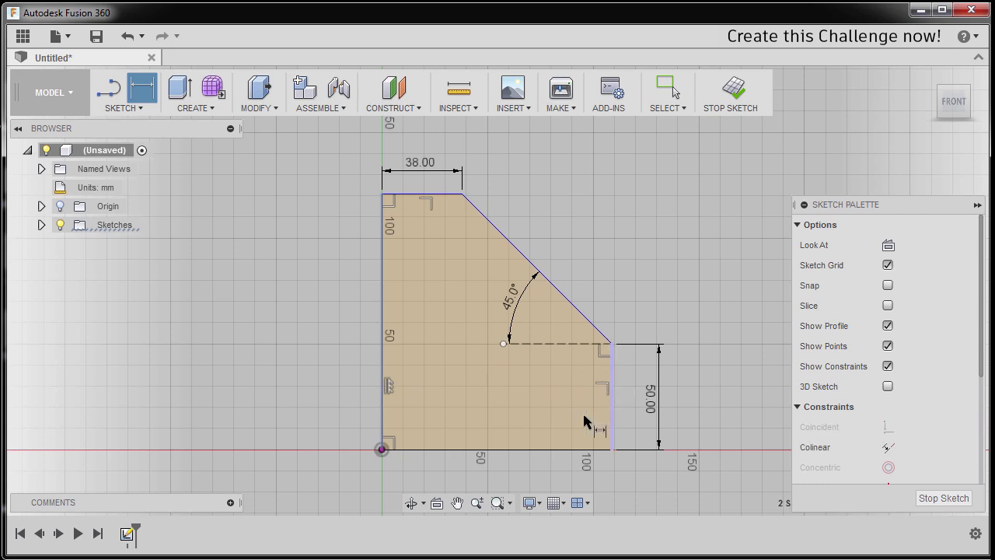
click(497, 485)
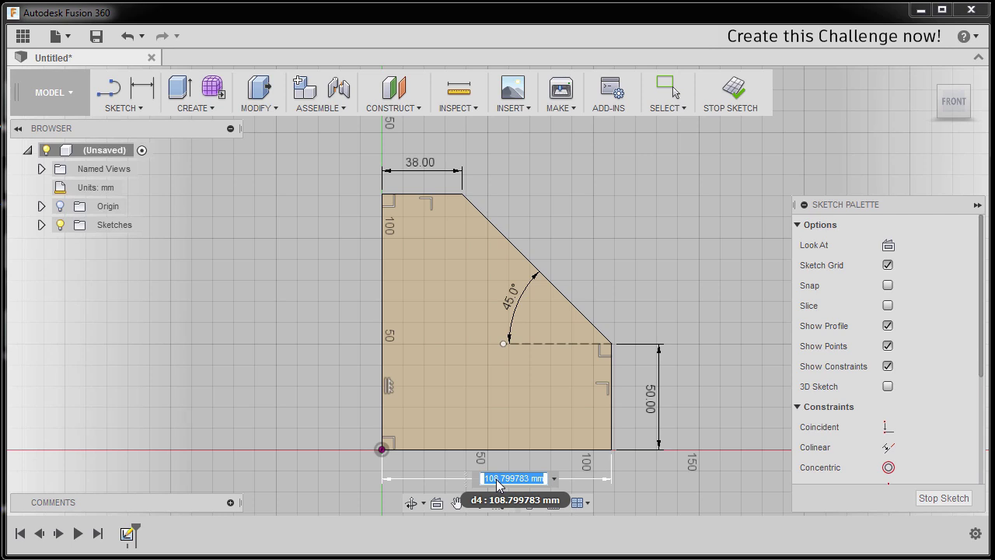
text(1)
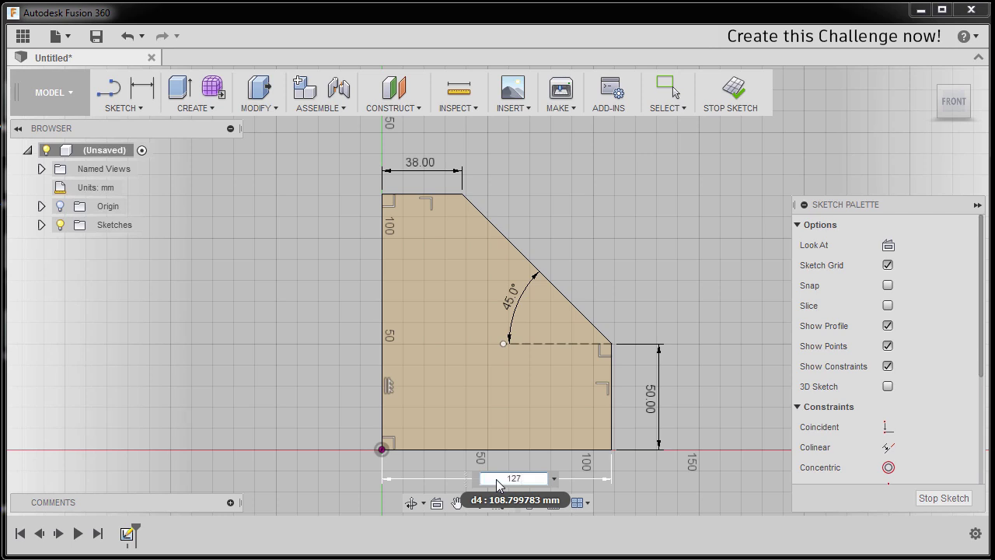
text(27)
key(Return)
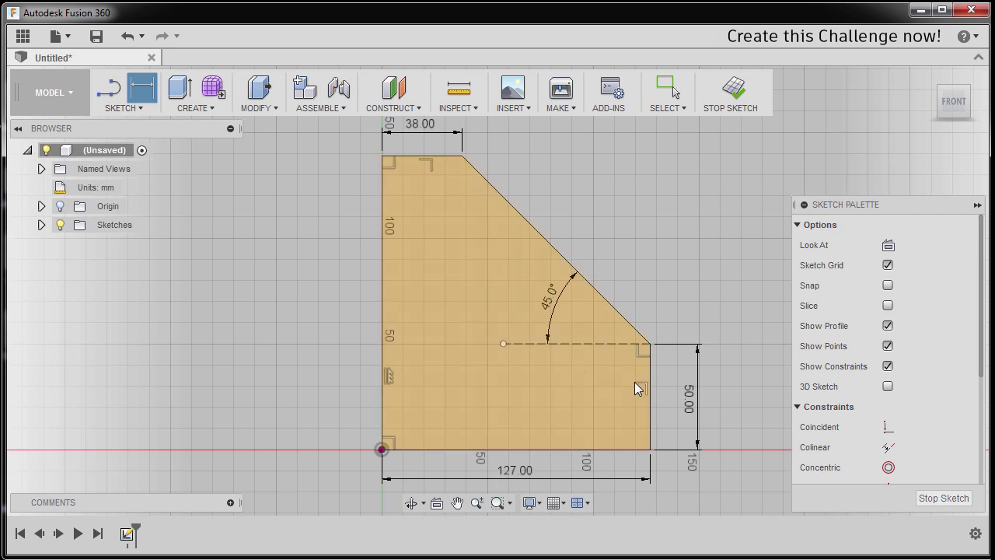
key(Escape)
click(651, 343)
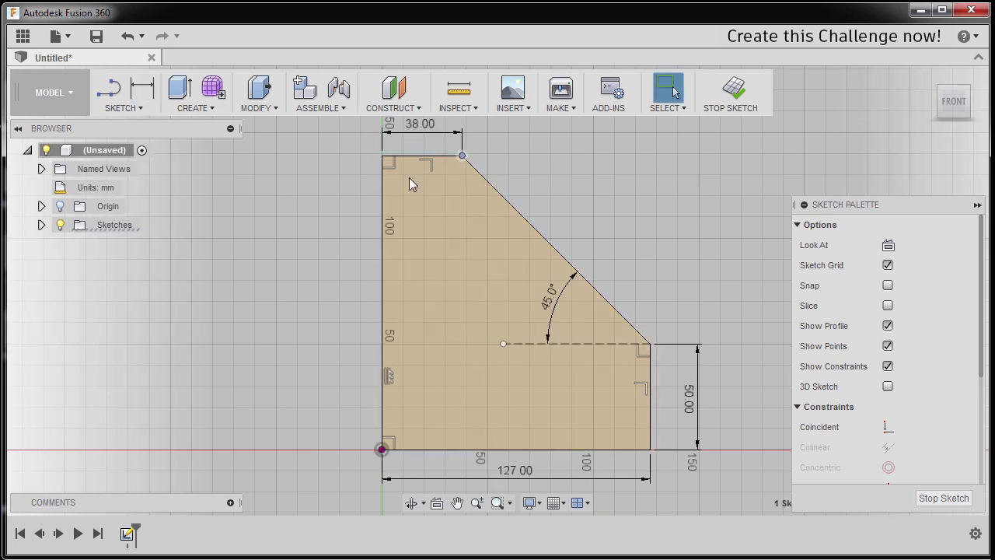
click(382, 188)
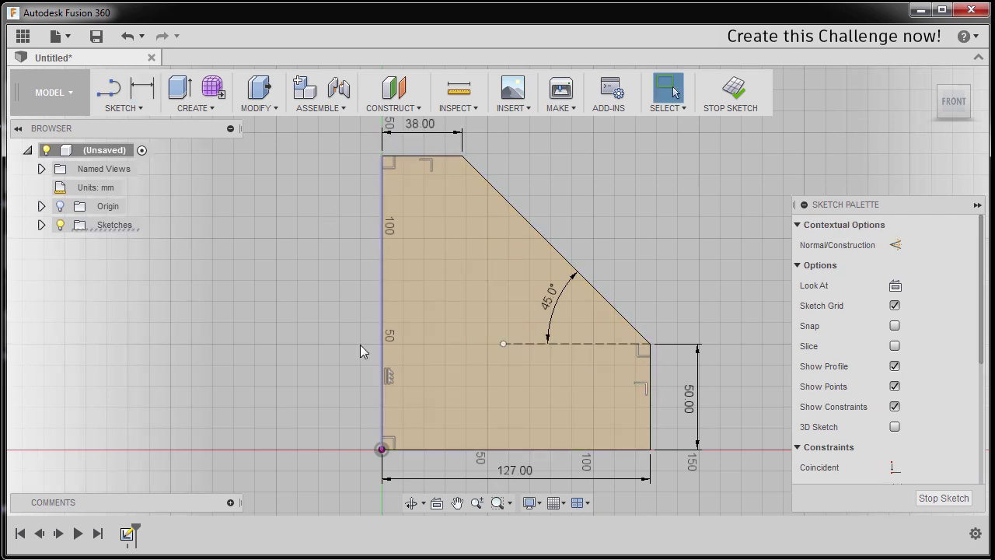
click(455, 457)
Extrude the five-sided profile symmetrically as a new body with a distance of 76/2 mm
key(e)
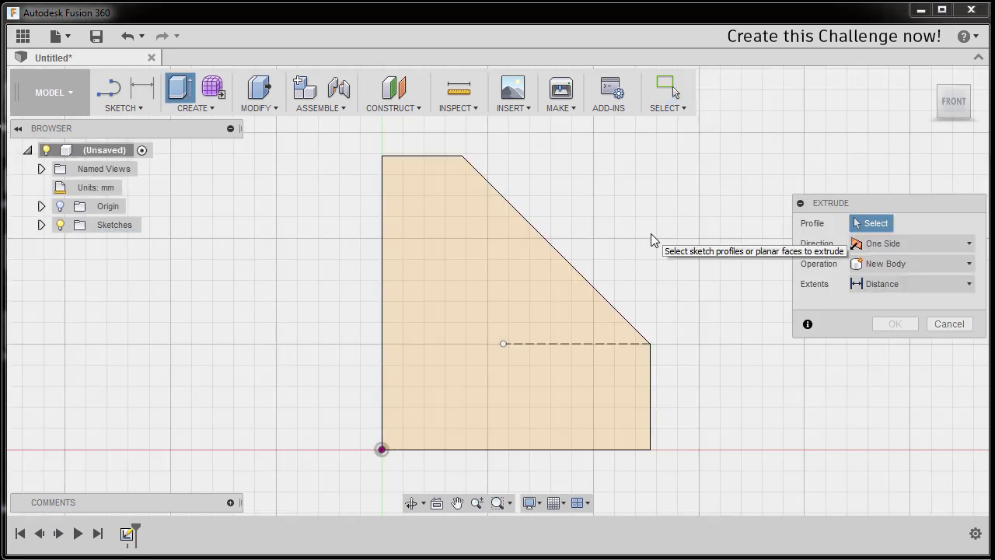
click(491, 282)
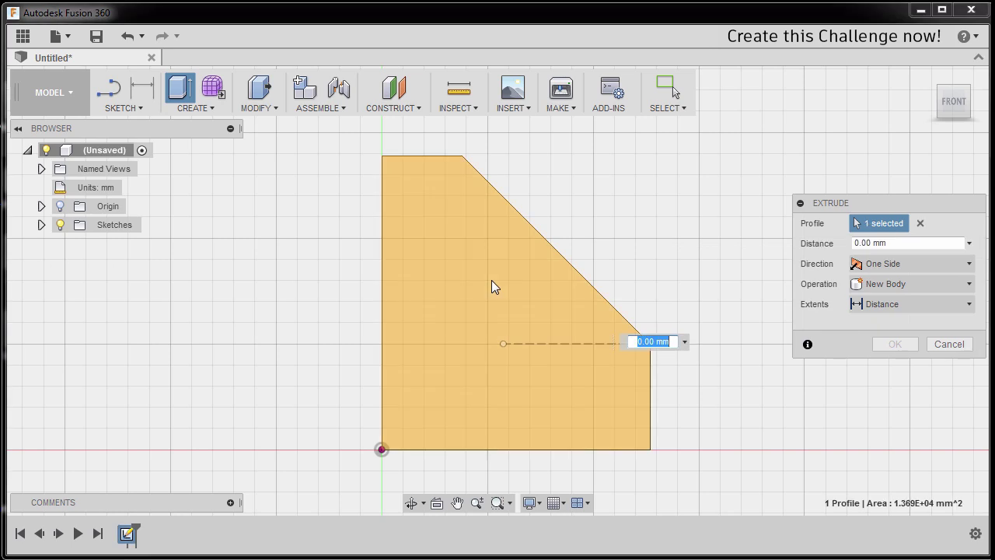
click(930, 80)
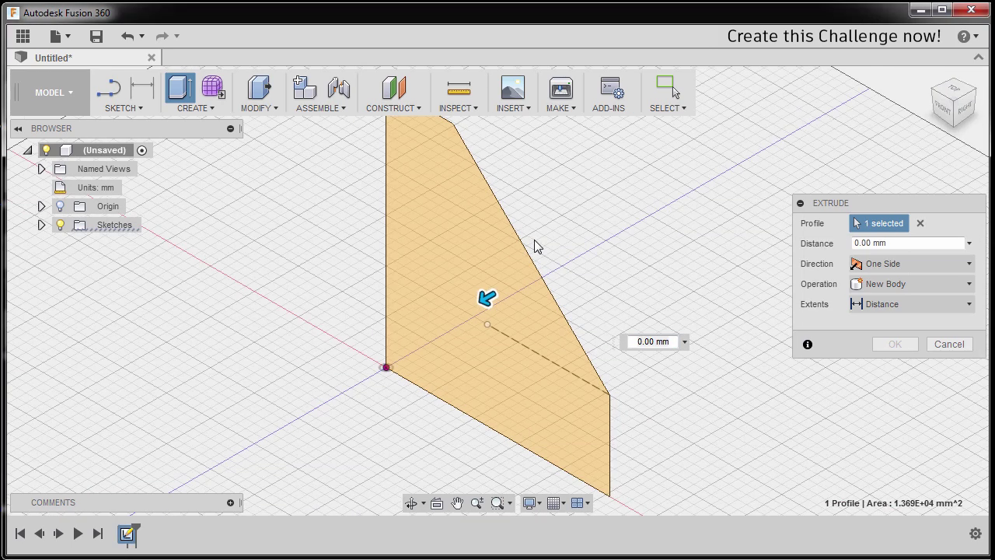
click(907, 263)
click(896, 321)
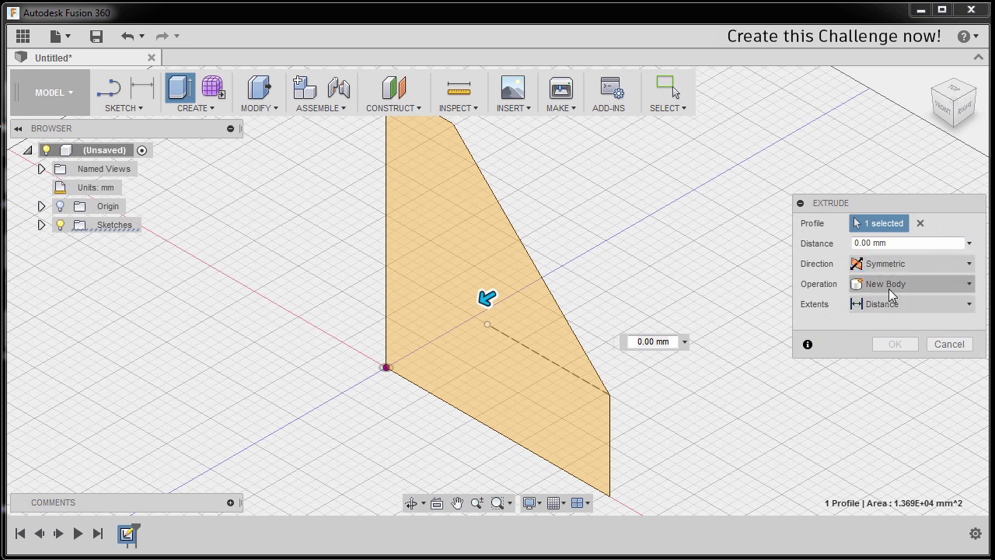
click(882, 244)
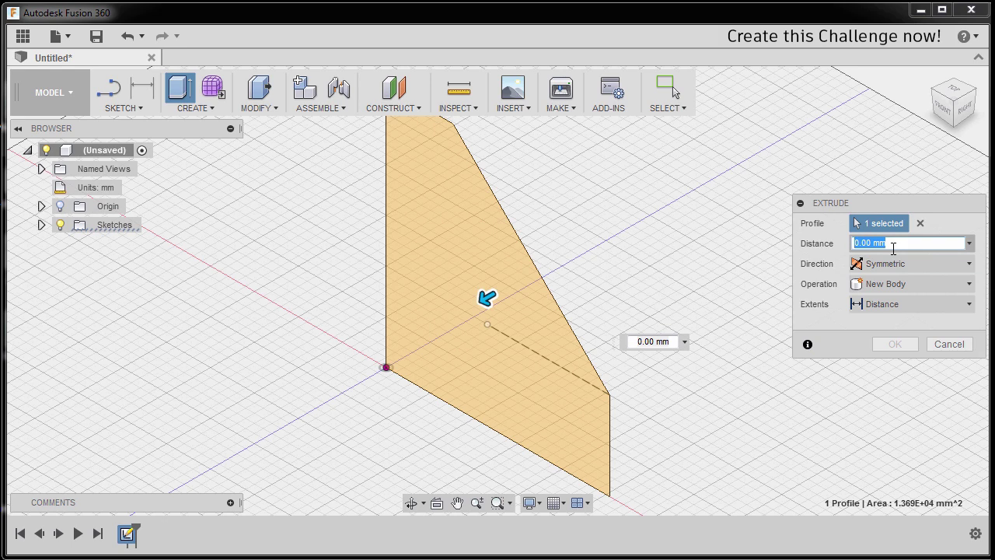
text(76/2)
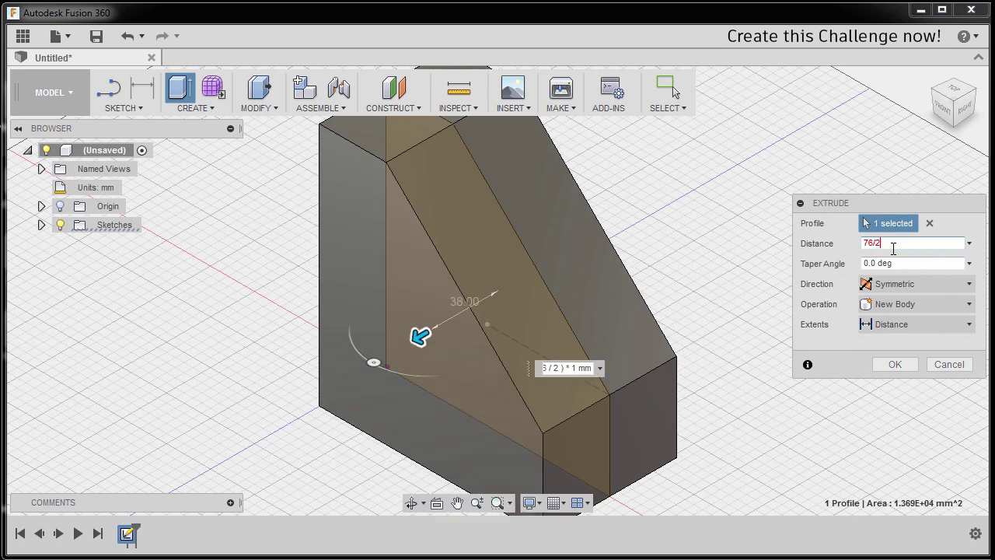
click(902, 364)
Measure the length of the edge between the body's top face and its slanted face
shift+middle_drag(721, 289, 721, 361)
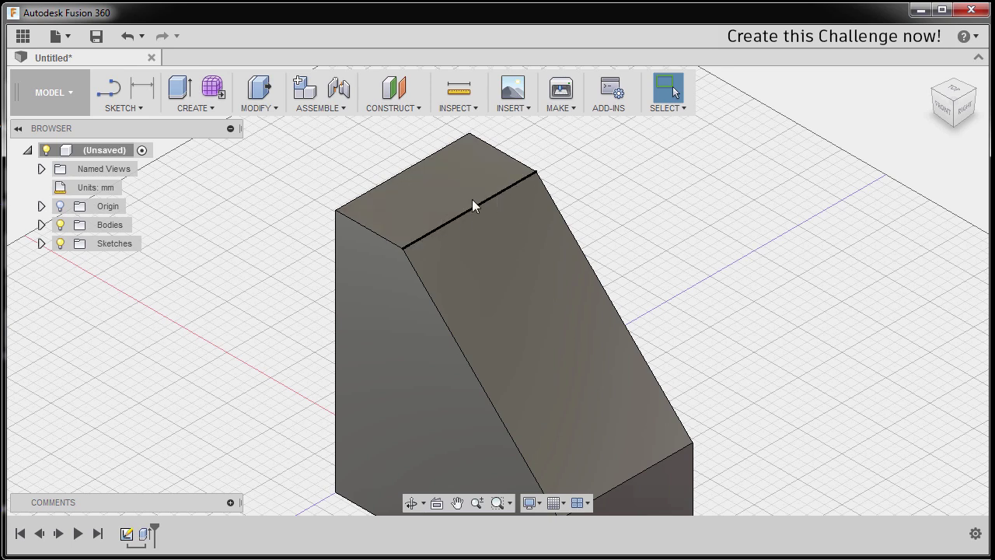
click(460, 93)
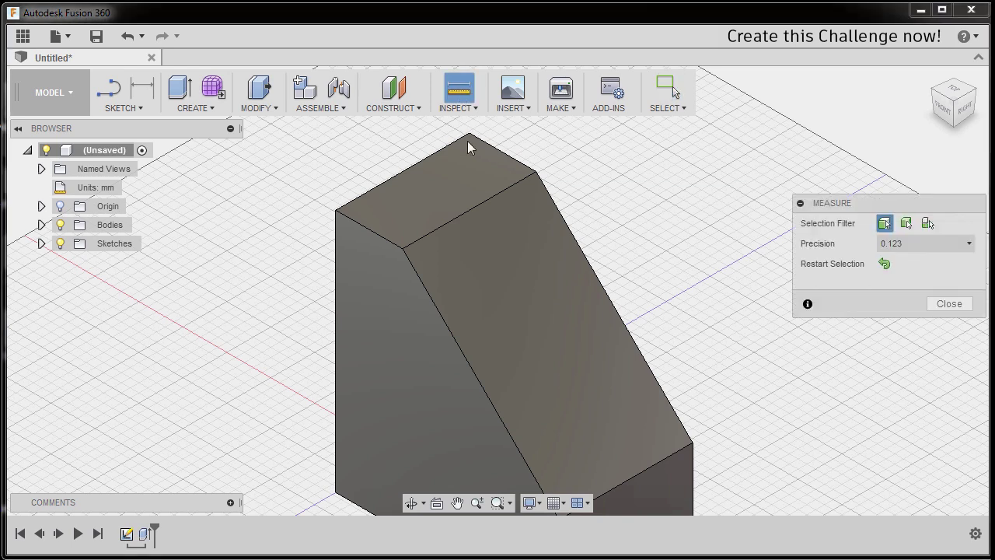
click(498, 194)
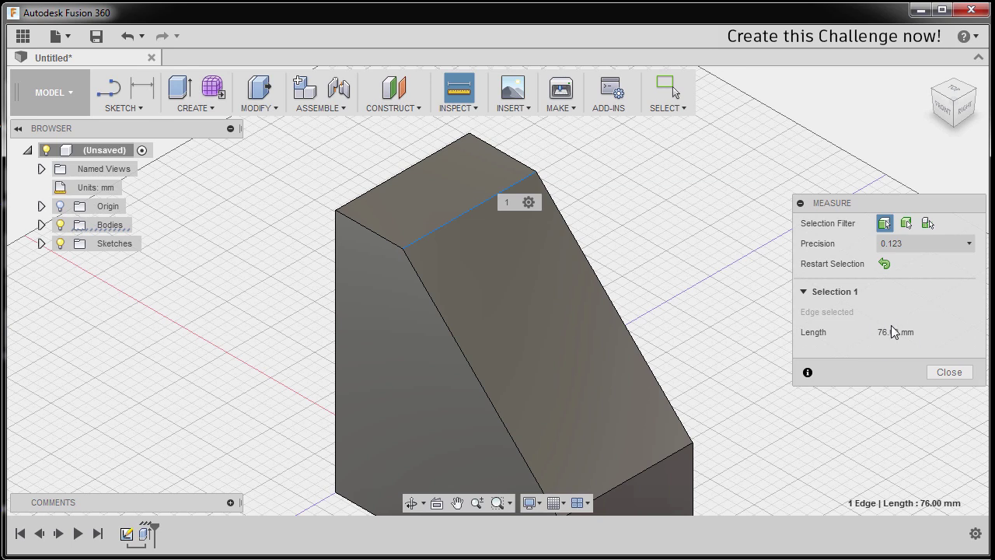
click(940, 373)
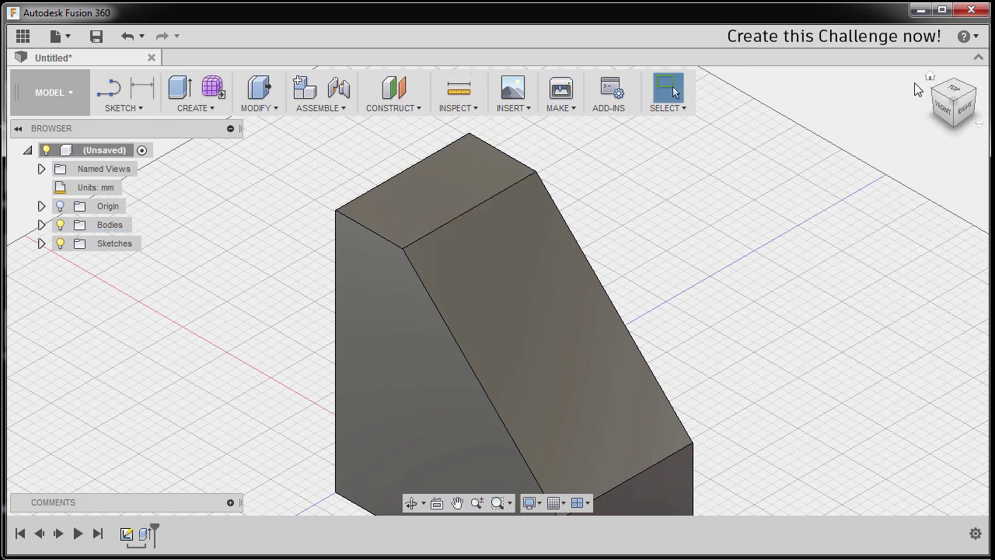
Start a line sketch on the body's bottom face and view it from the top
click(930, 81)
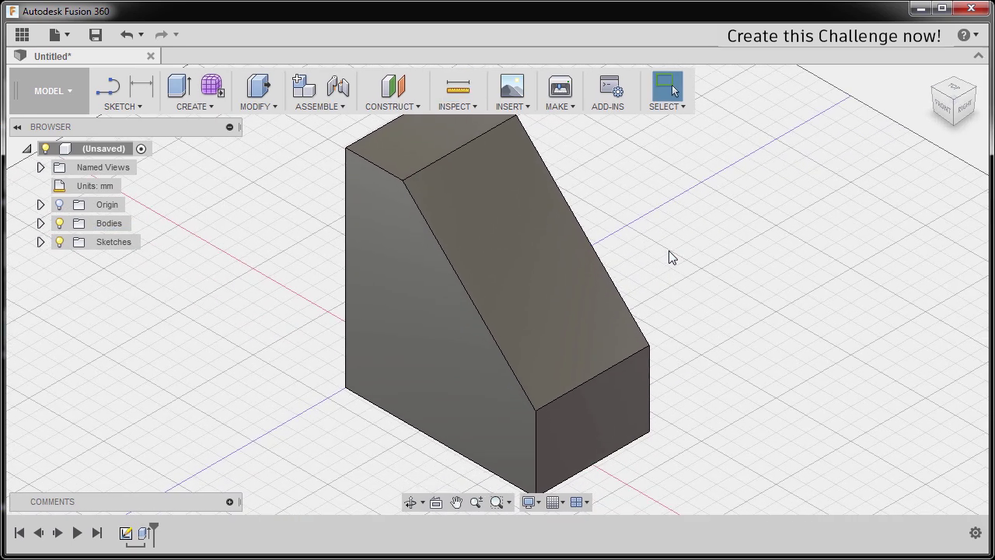
key(l)
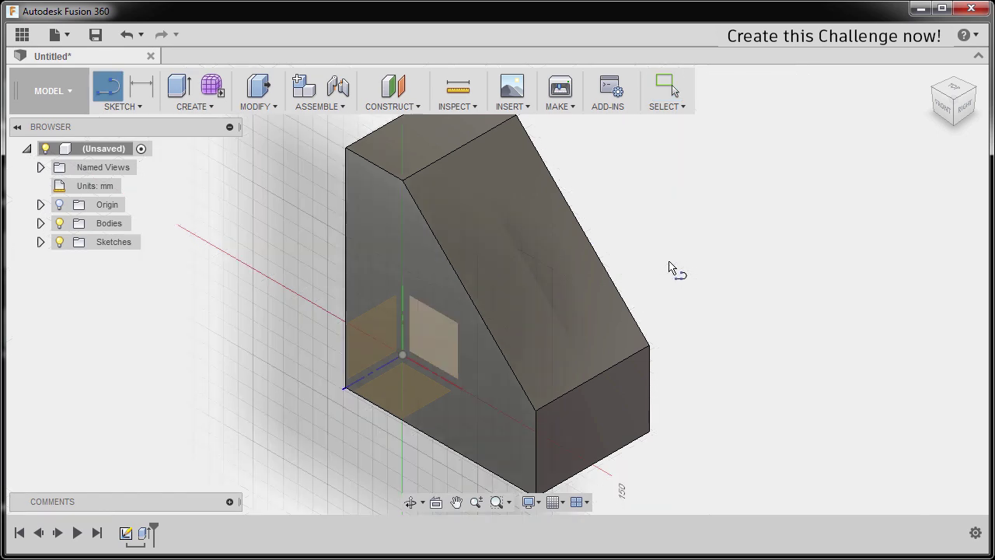
shift+middle_drag(629, 244, 561, 326)
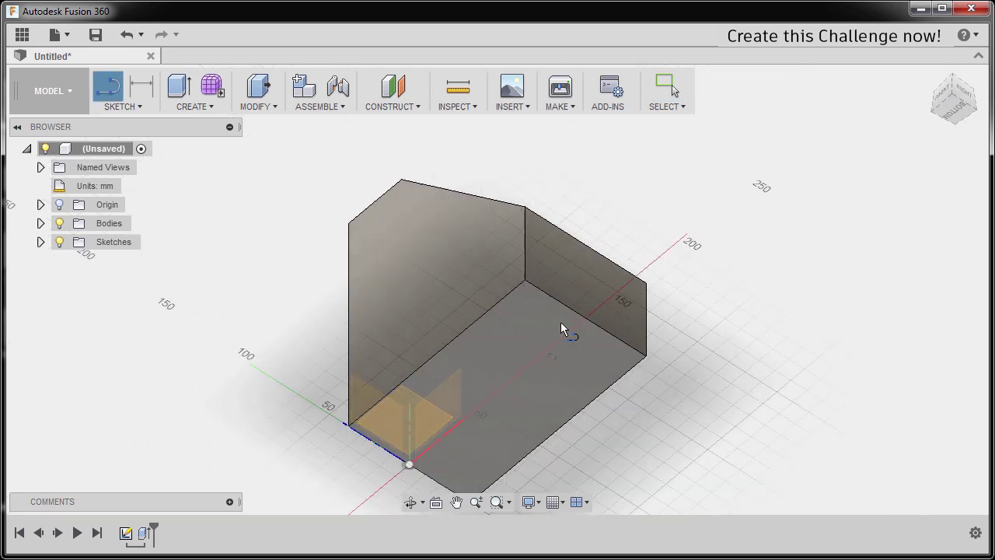
click(528, 330)
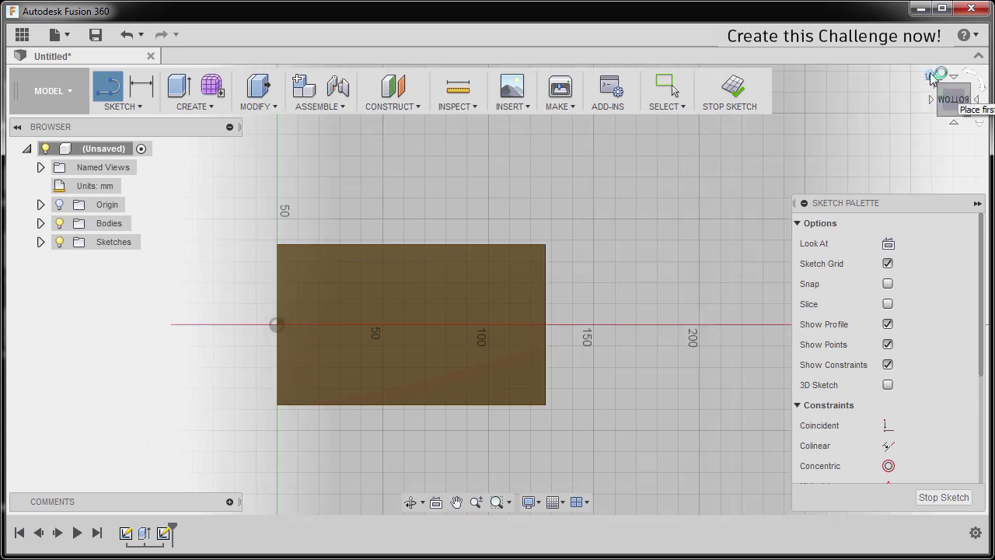
click(929, 76)
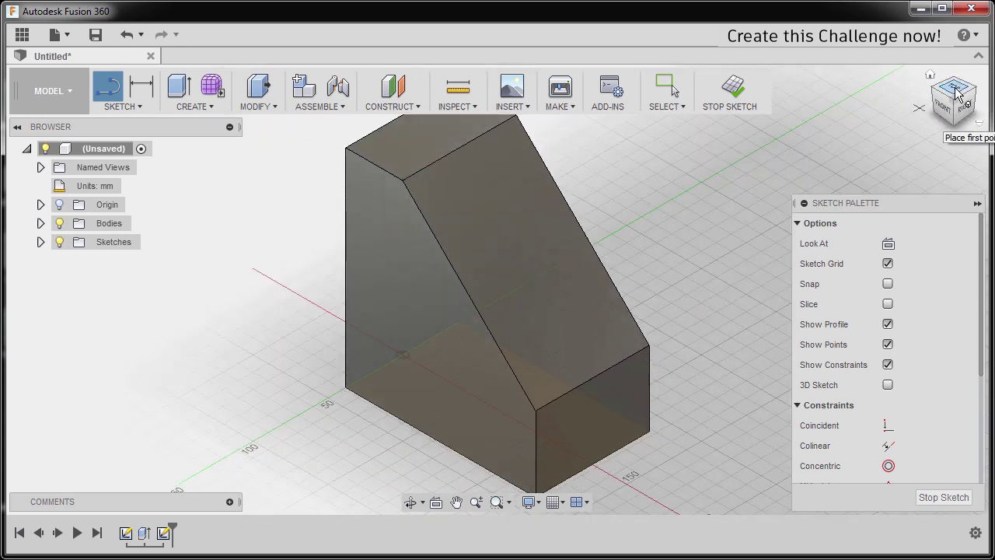
click(955, 91)
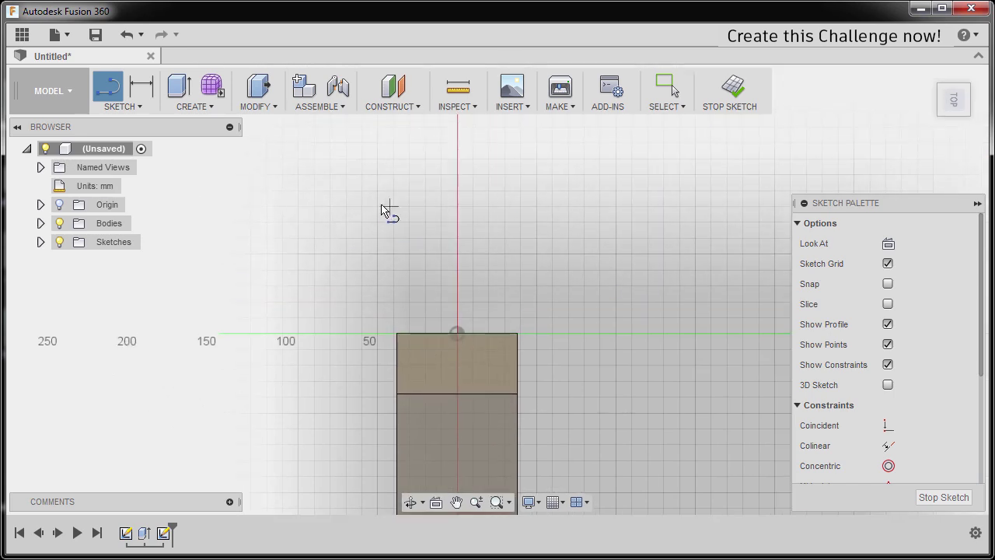
Draw a closed slot outline beyond the body's tall end, with parallel straight sides about 122 mm long joined by two tangent arcs
click(372, 198)
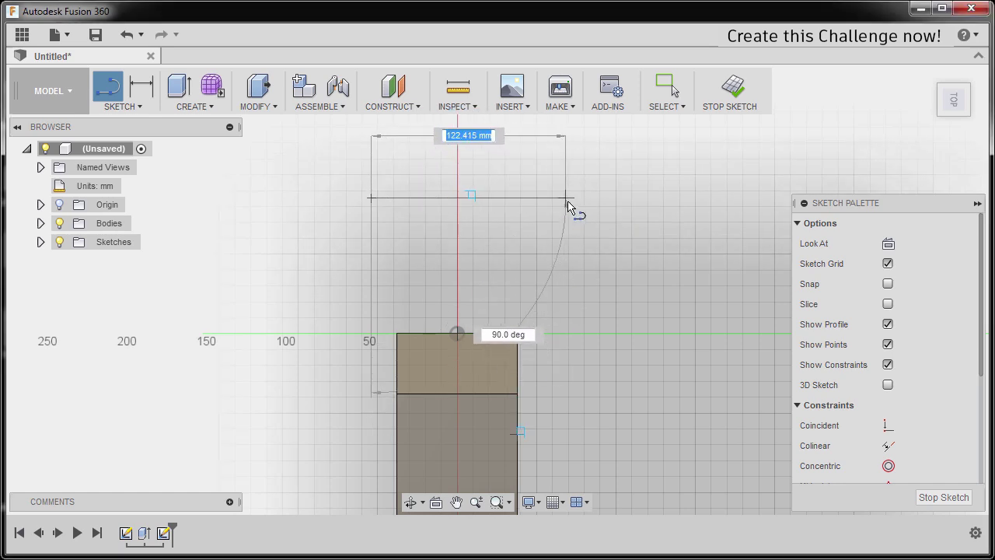
drag(571, 202, 570, 295)
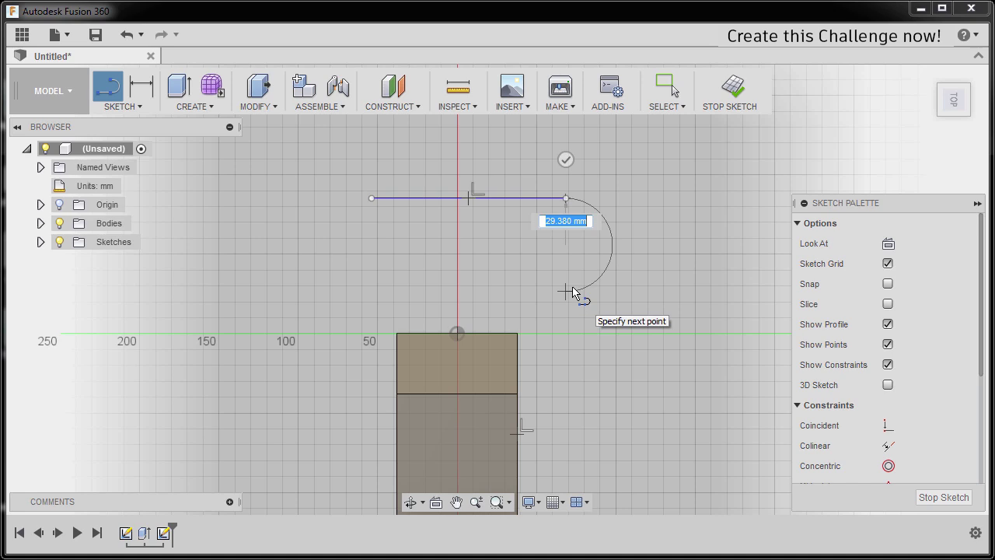
click(565, 284)
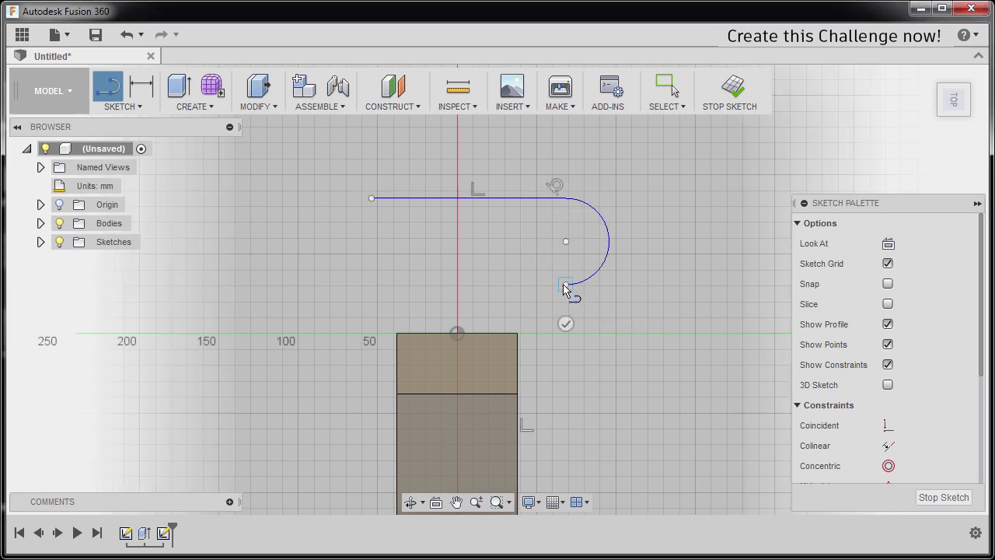
click(374, 285)
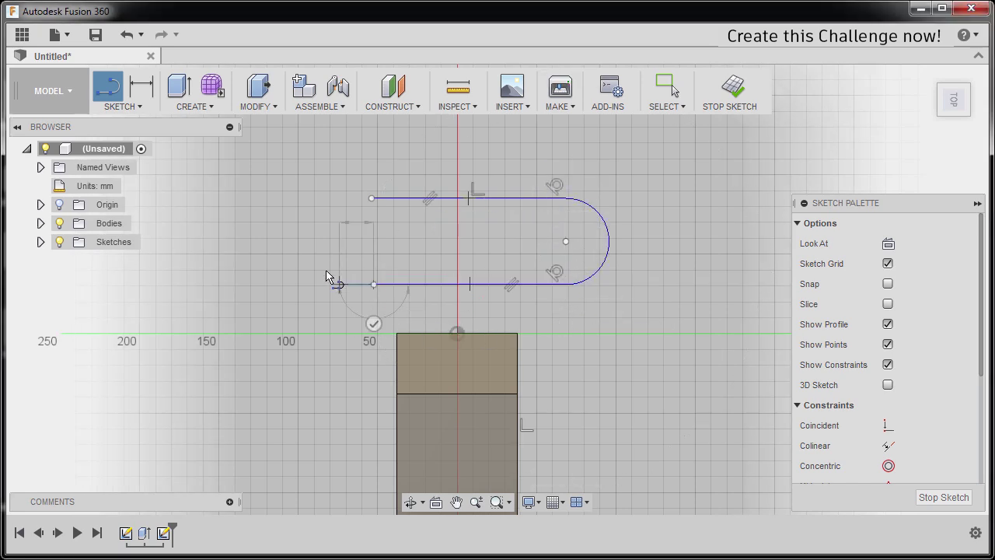
click(371, 199)
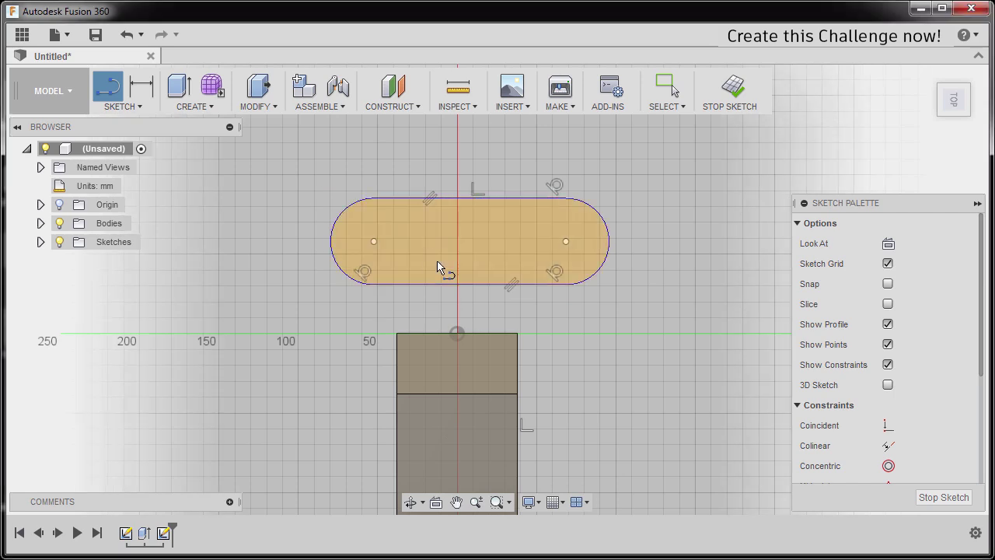
key(Escape)
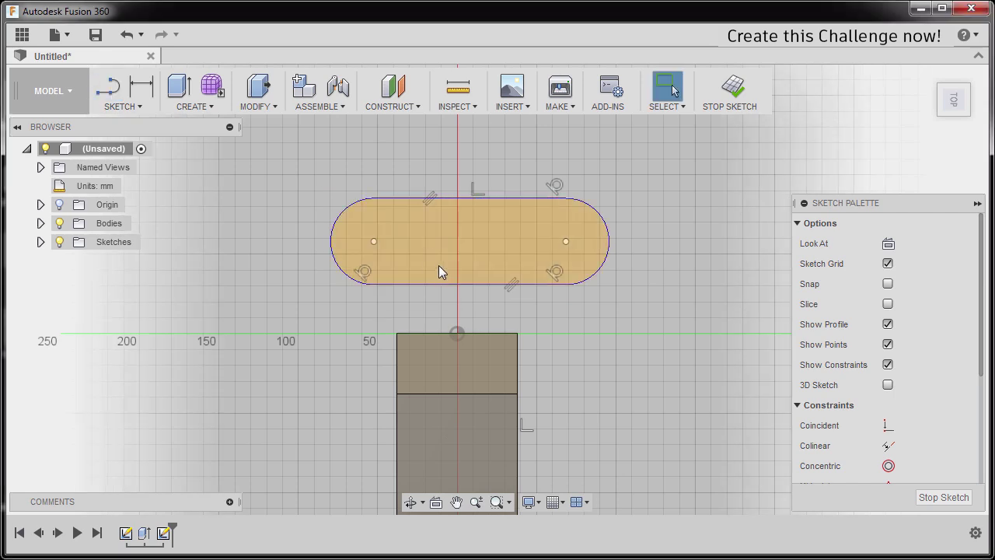
Apply a tangent constraint between the slot's upper straight side and its left end arc
double_click(391, 197)
shift+click(345, 209)
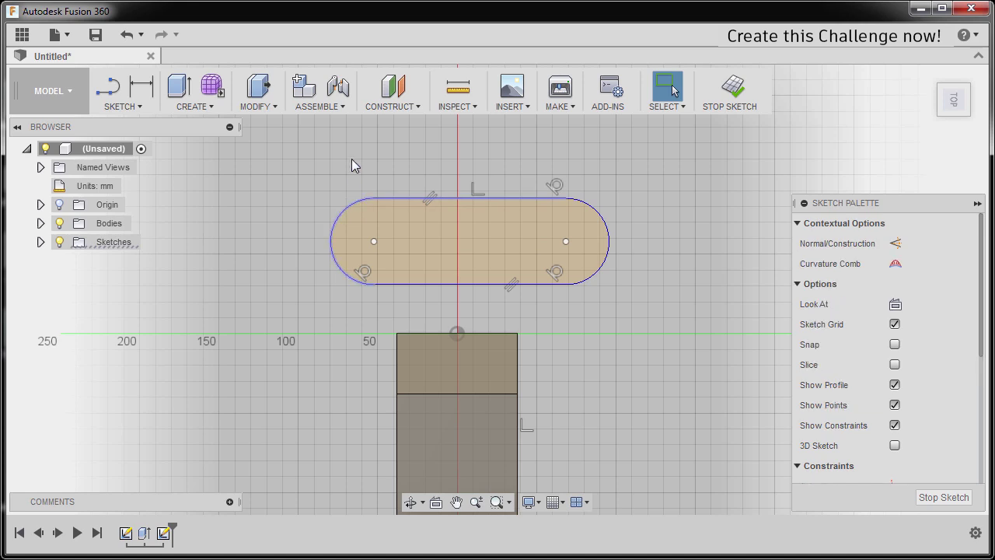
right_click(351, 163)
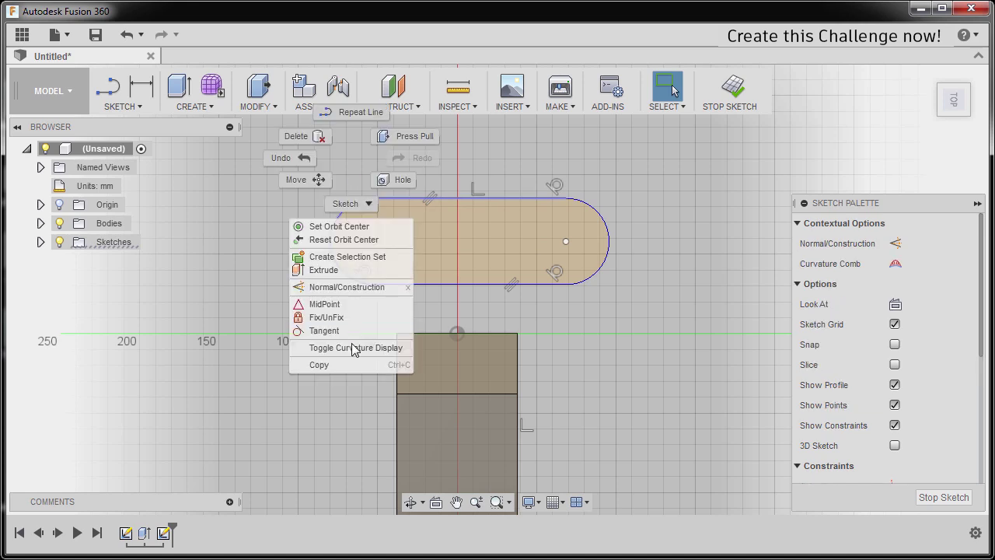
click(330, 331)
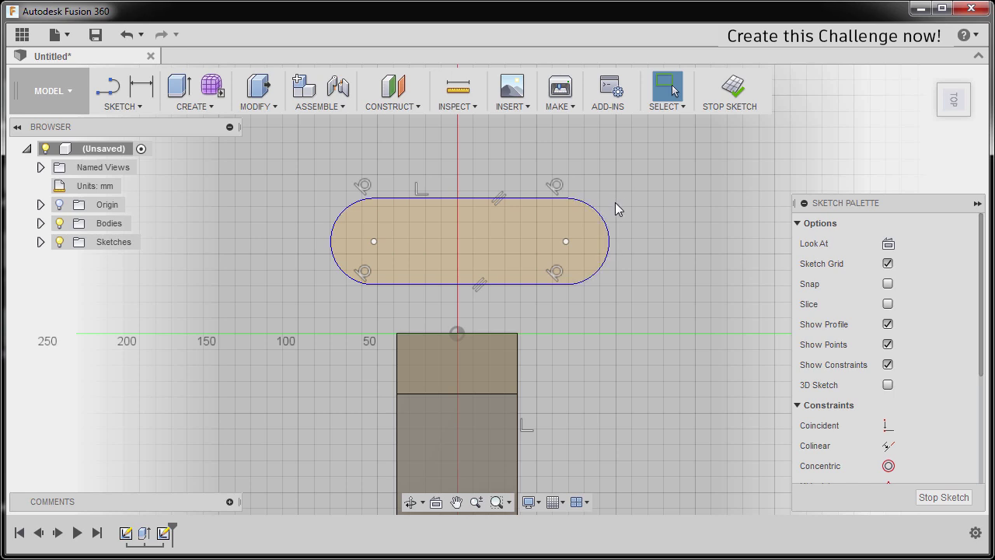
Dimension the slot's right end arc with a radius of 76 mm
key(d)
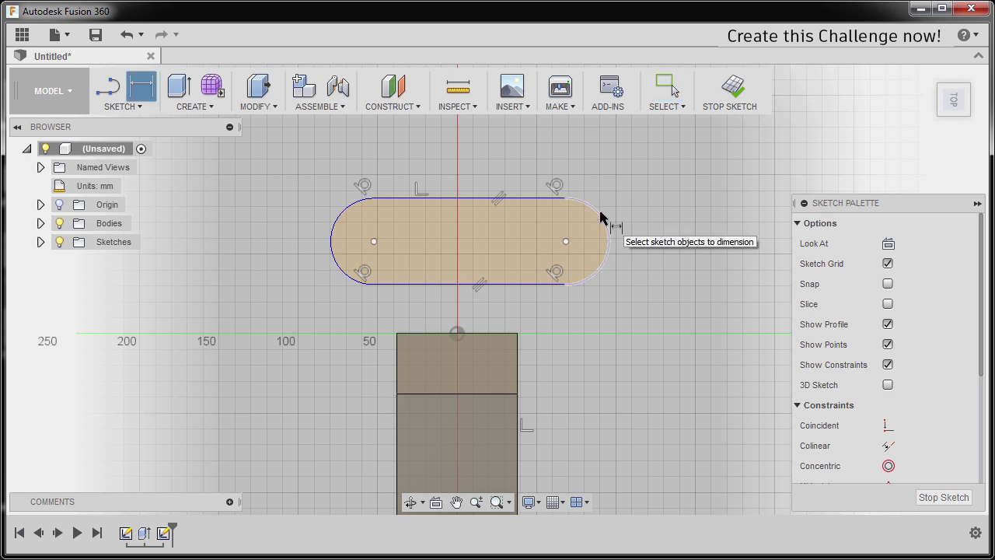
click(601, 216)
click(640, 192)
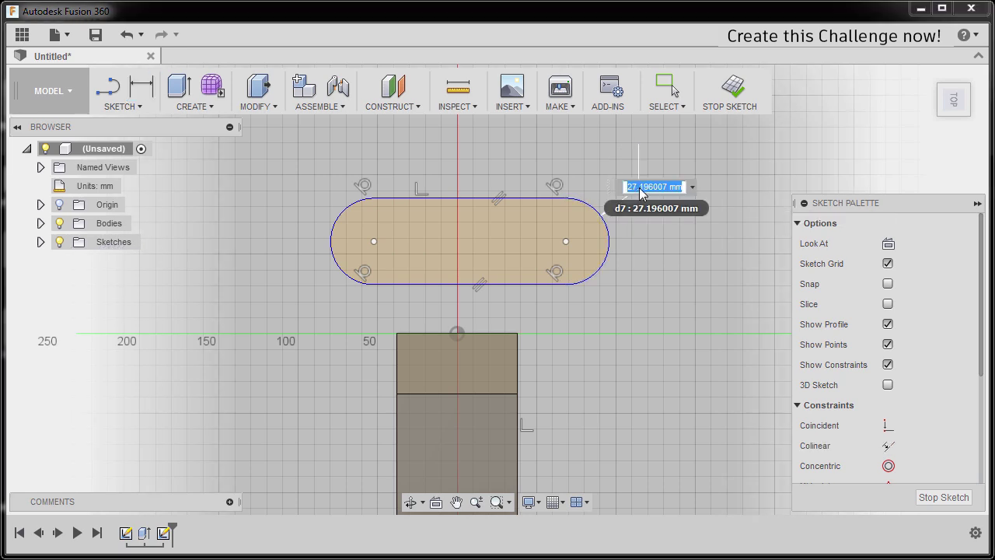
text(7)
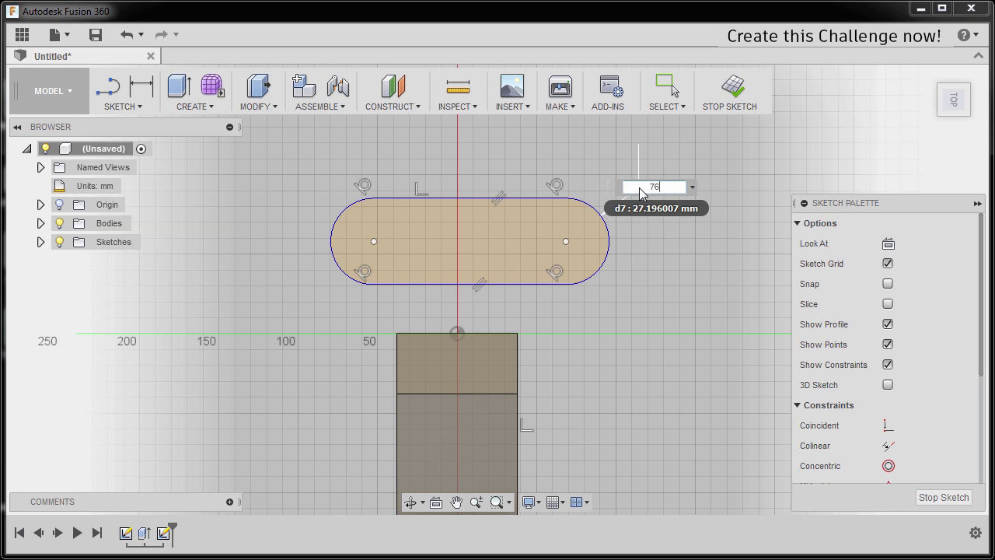
text(6)
key(Return)
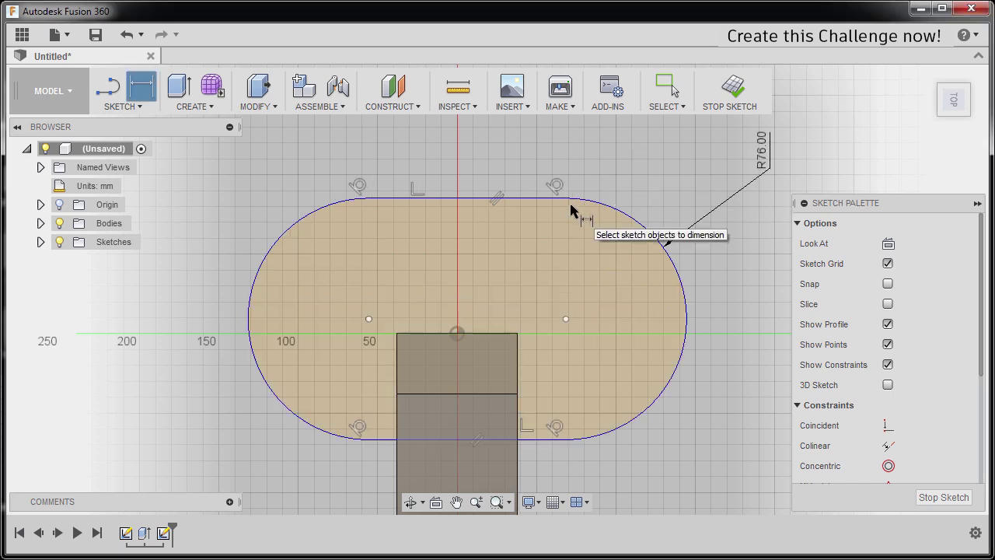
key(Escape)
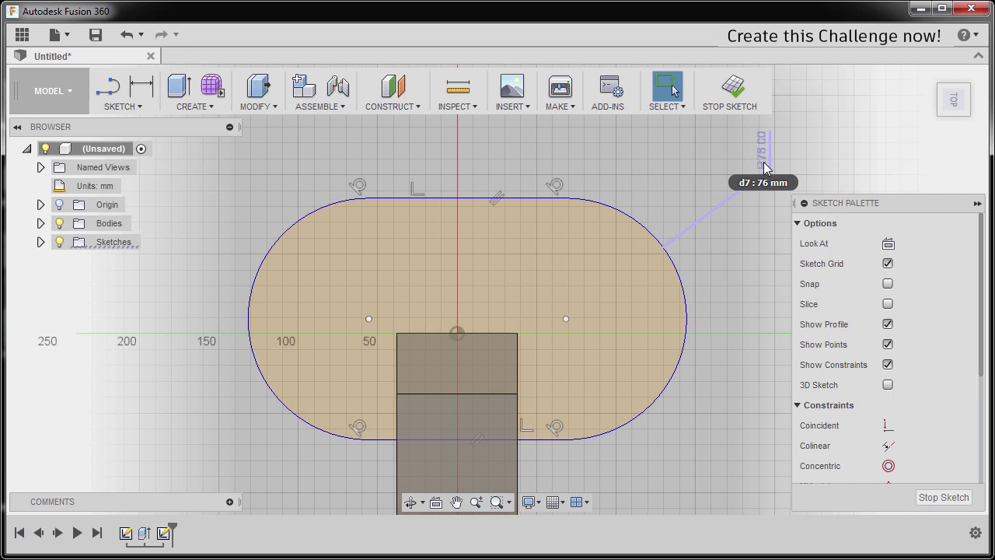
Switch the right end arc's radius dimension to a diameter dimension and set it to 76 mm
right_click(765, 167)
click(755, 247)
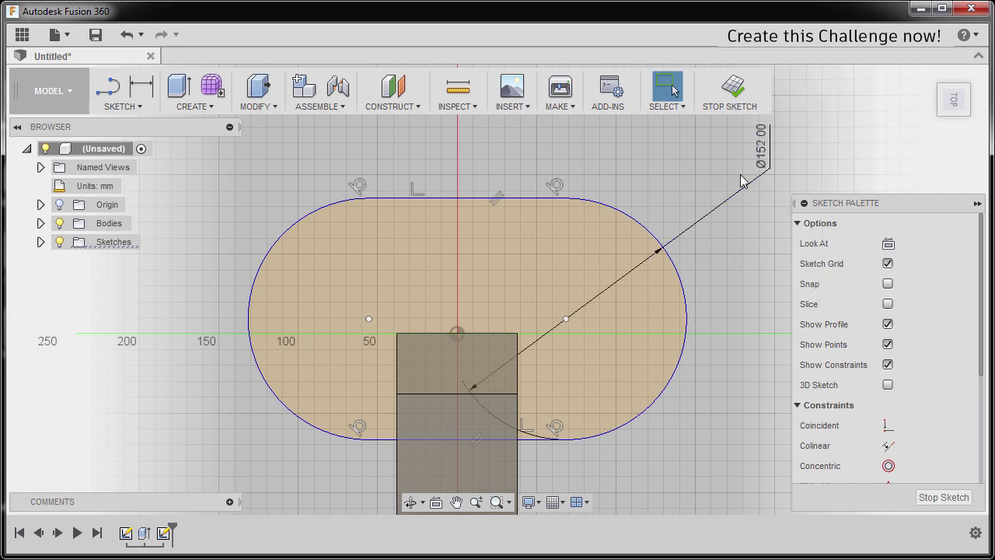
double_click(761, 152)
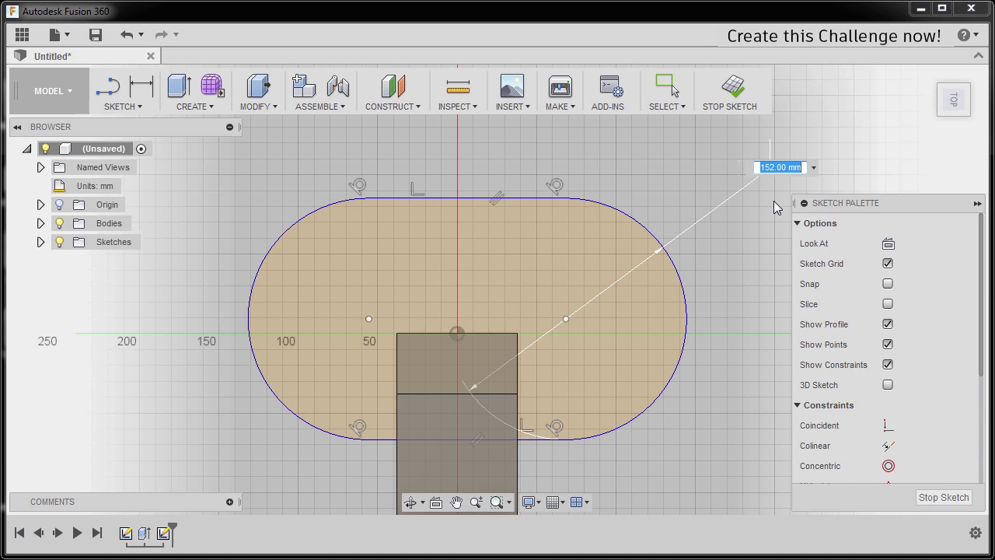
text(76)
key(Return)
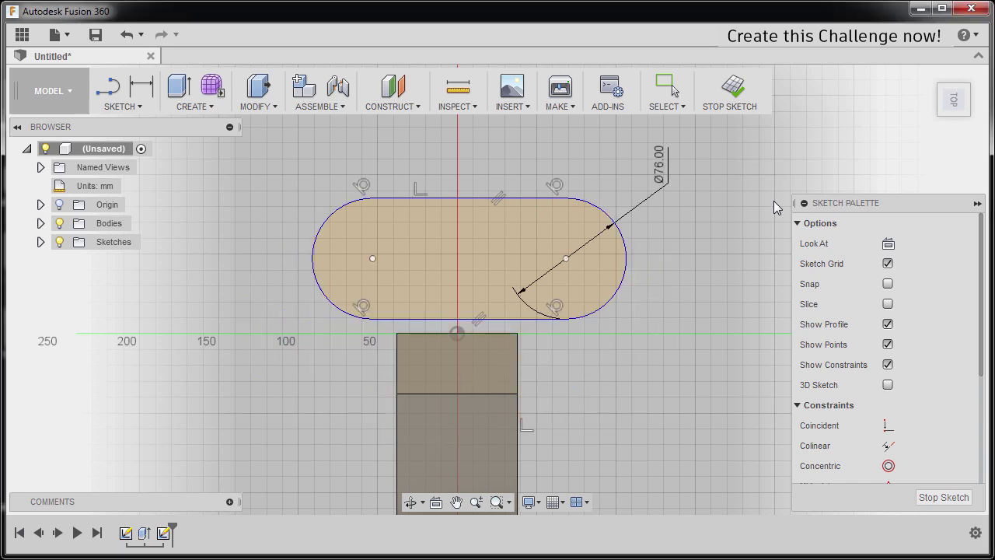
Dimension the distance between the centres of the slot's two end arcs as 178 mm
key(d)
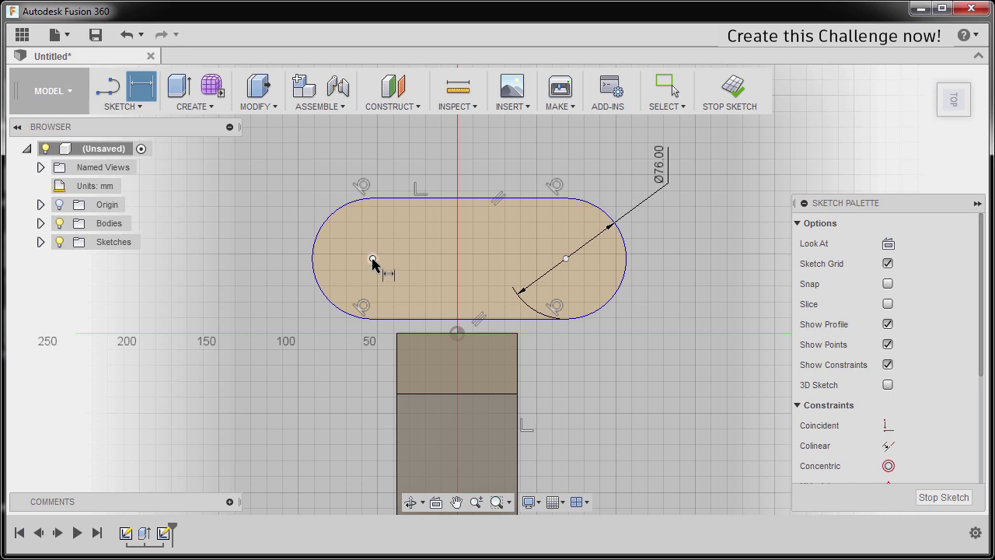
click(373, 260)
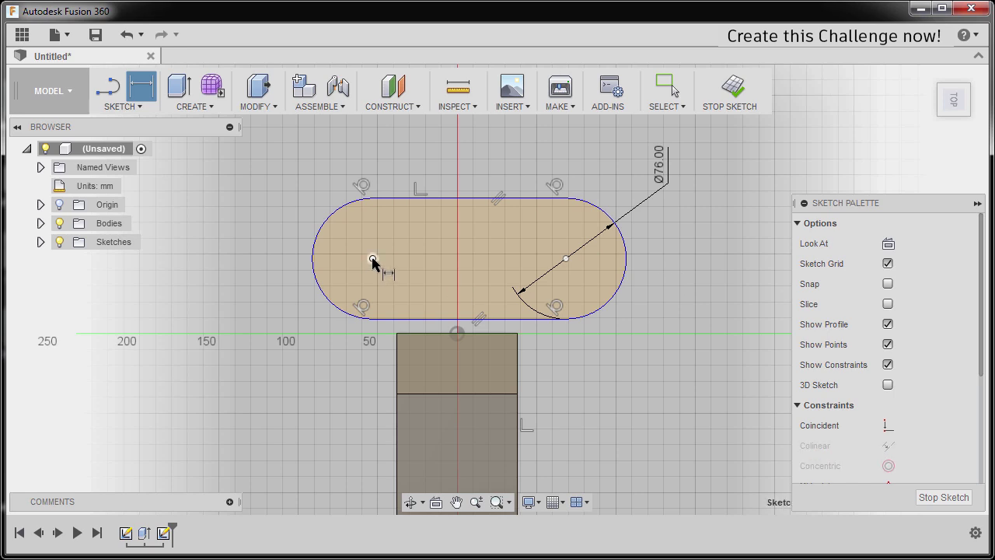
click(565, 259)
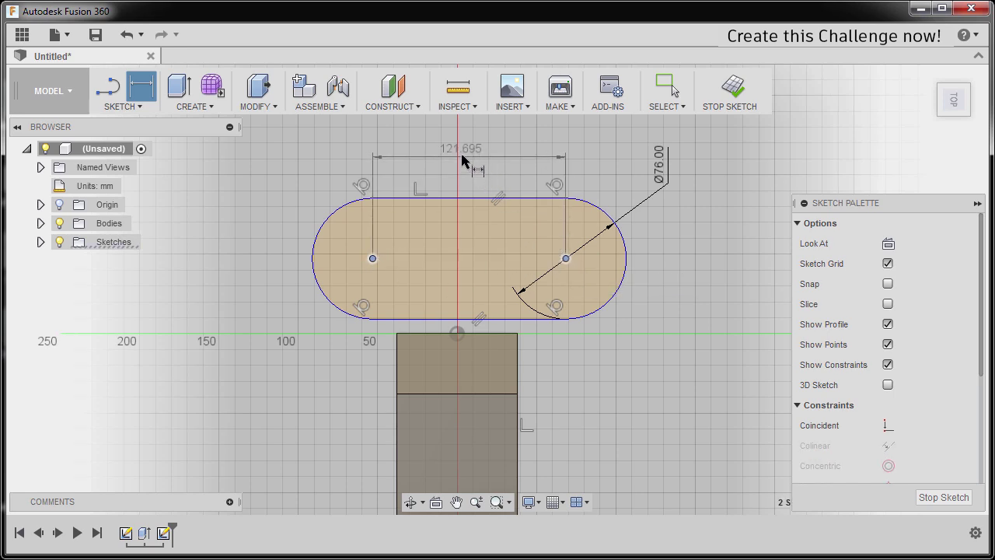
click(465, 154)
text(178)
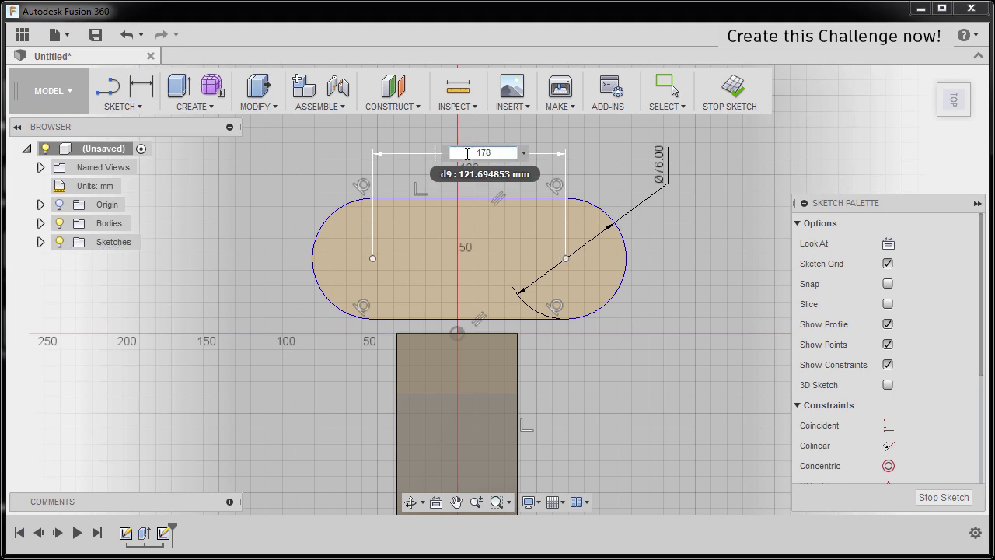
key(Return)
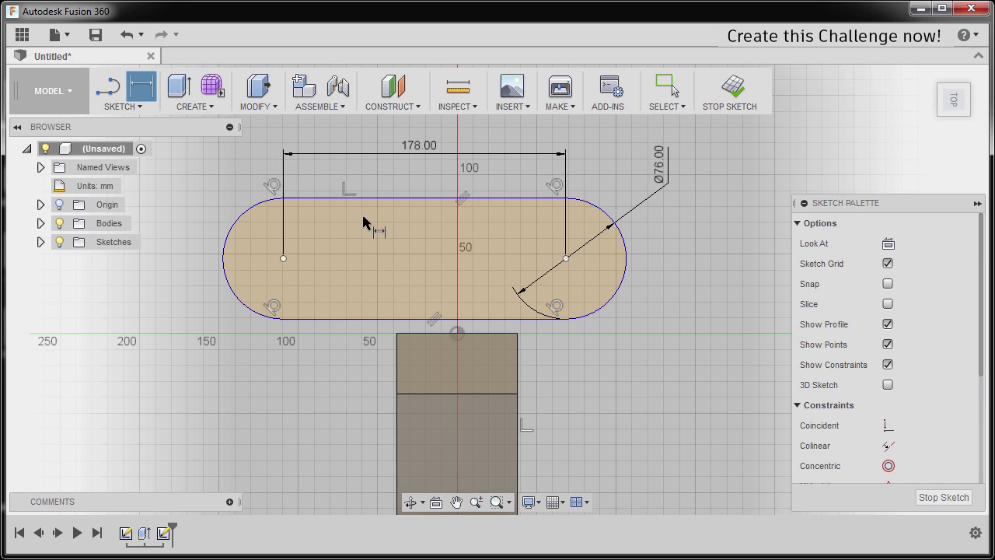
Draw a line joining the centres of the slot's two end arcs and convert it to construction geometry
key(l)
click(284, 258)
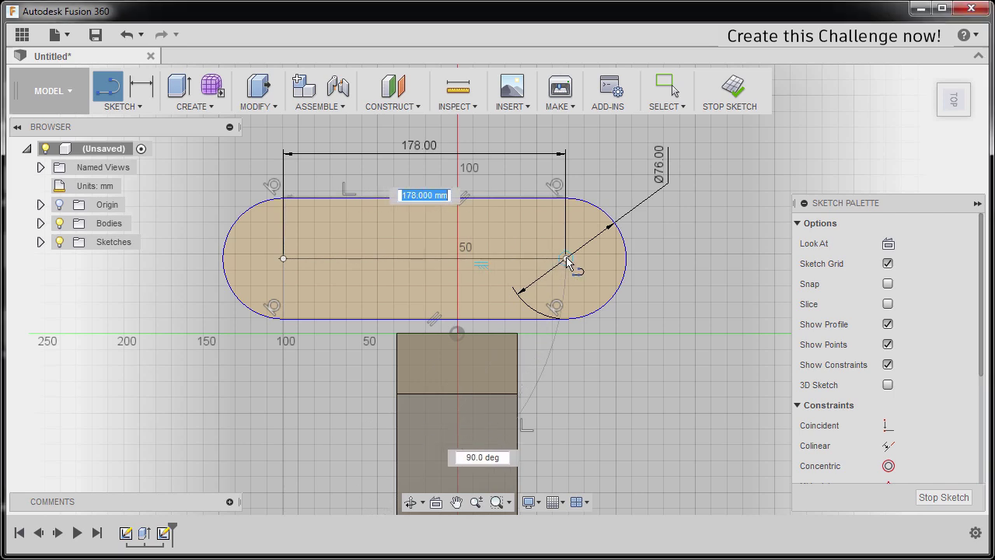
click(424, 259)
key(Escape)
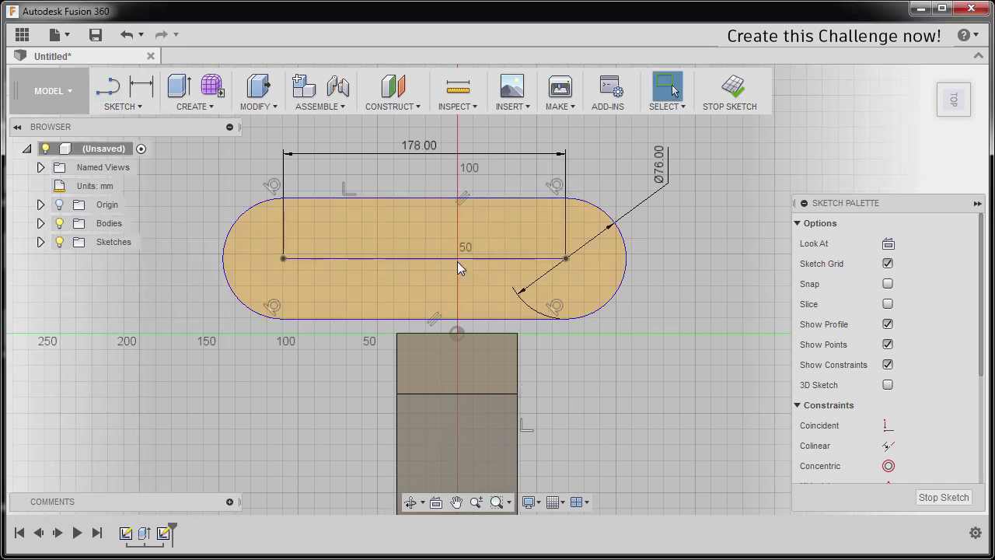
click(451, 259)
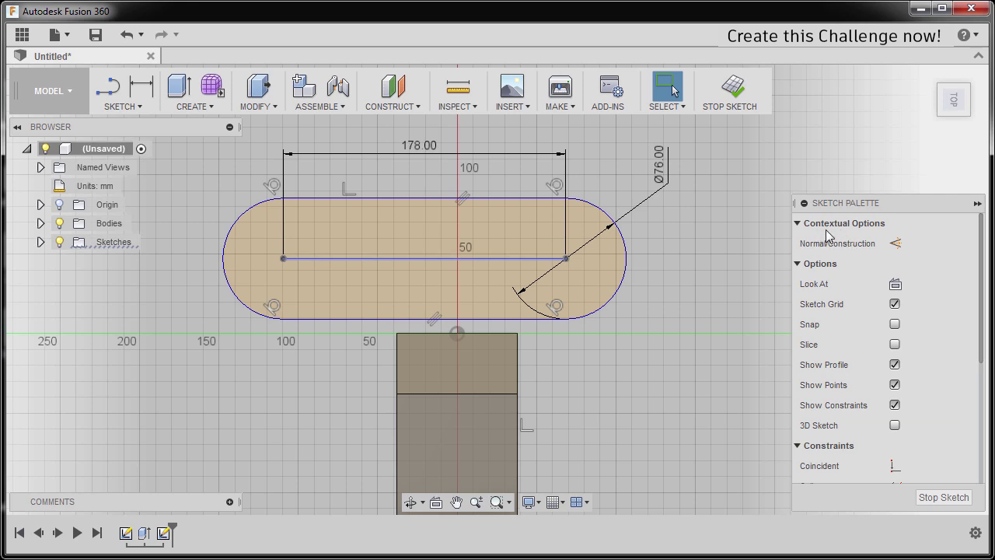
click(895, 244)
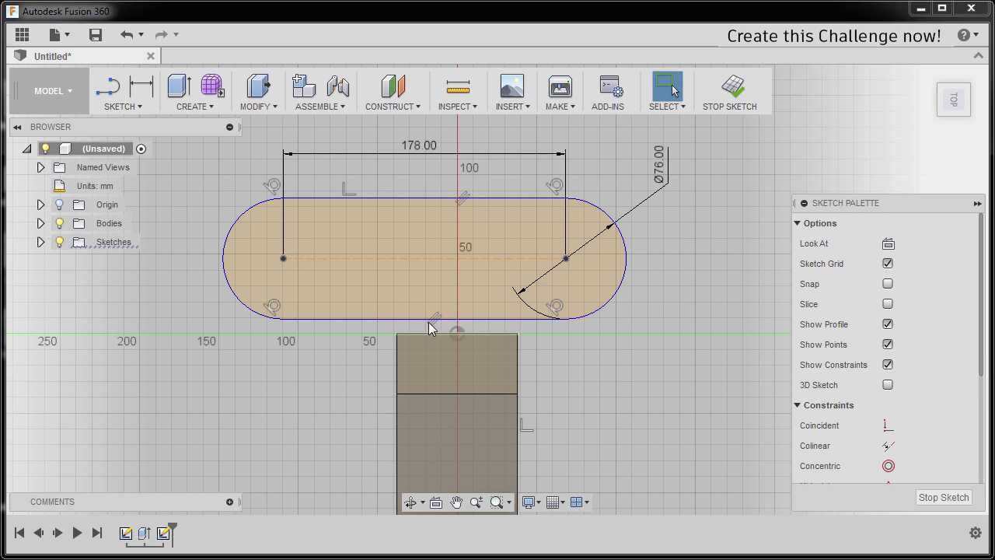
Place a sketch point at the midpoint of the slot's construction centreline
click(137, 107)
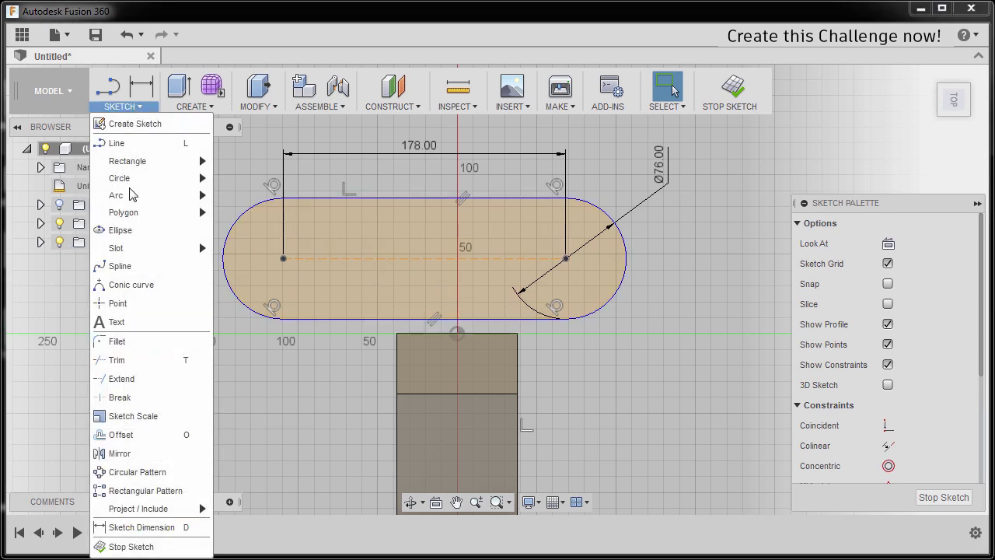
click(137, 311)
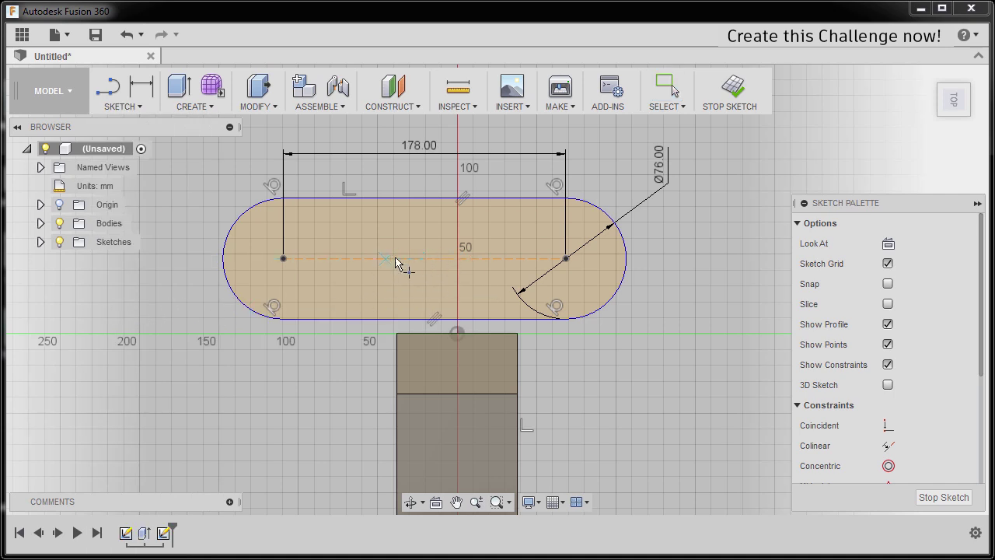
click(425, 258)
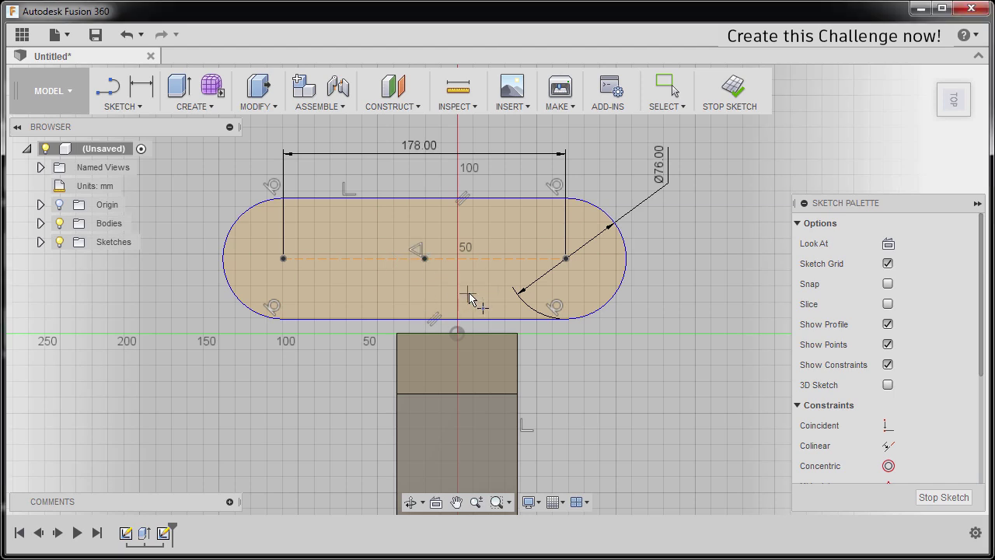
key(Escape)
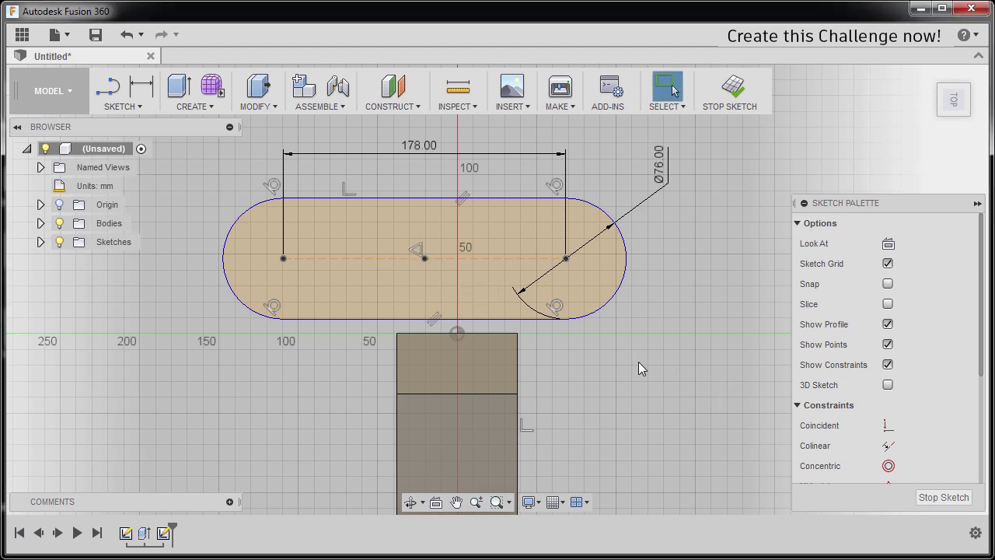
Align the centreline's midpoint vertically with the sketch origin using a Horizontal/Vertical constraint
scroll(857, 420, down, 3)
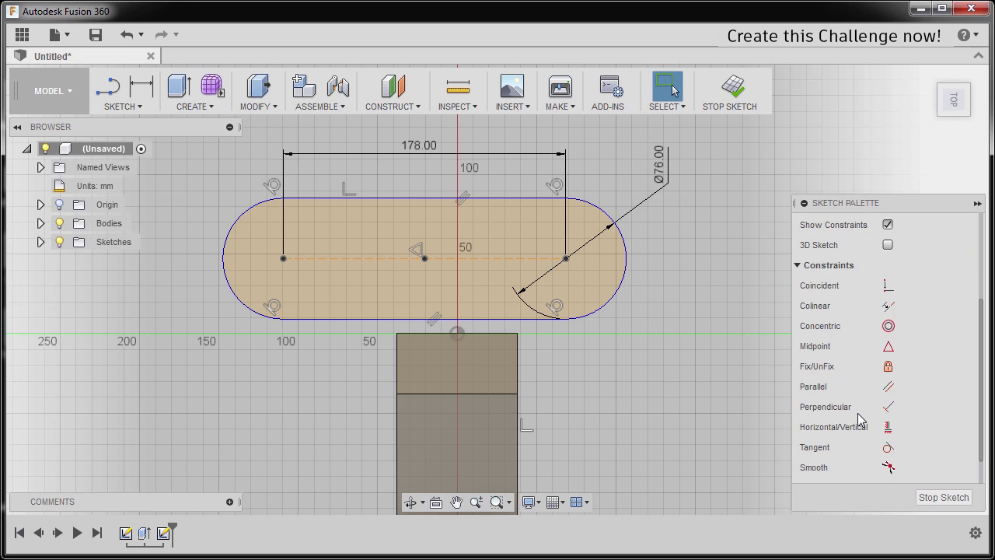
click(888, 426)
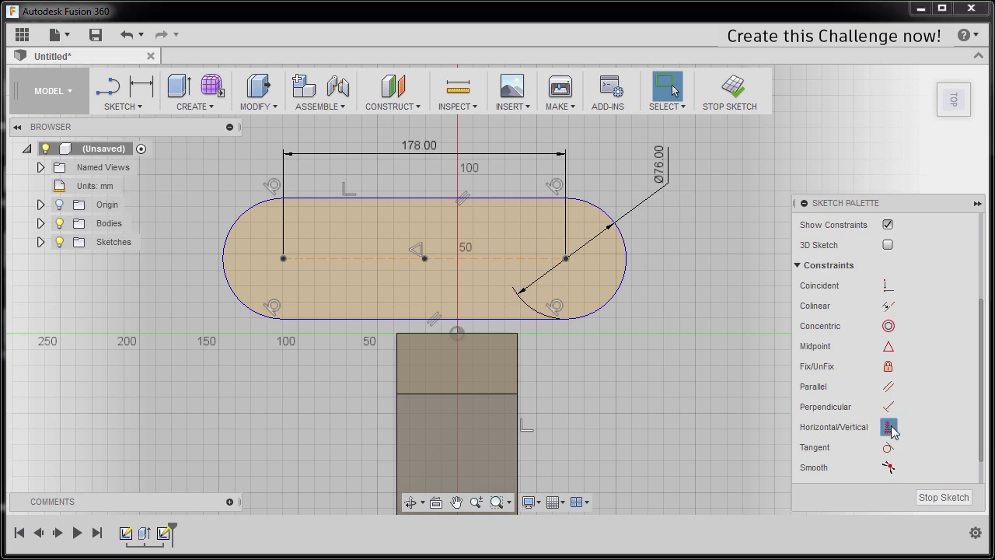
click(426, 259)
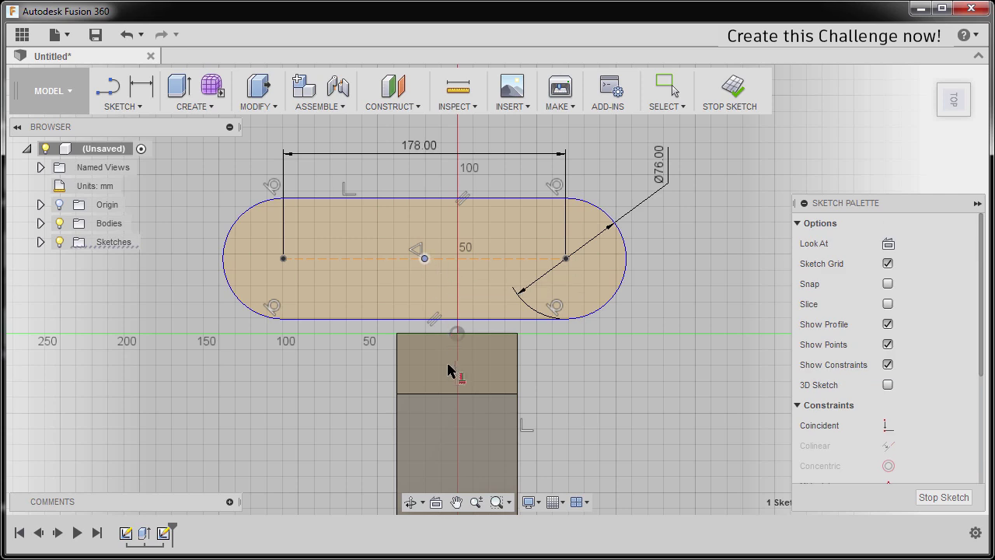
click(458, 336)
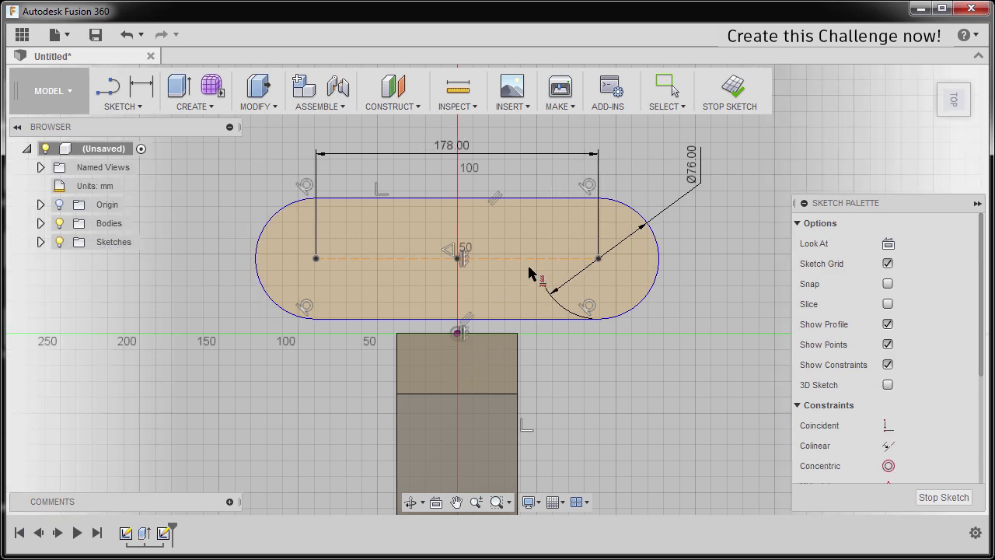
key(Escape)
Move the slot outline over the body so its upper straight side lies about 7.4 mm inside the tall end's outer edge
key(F6)
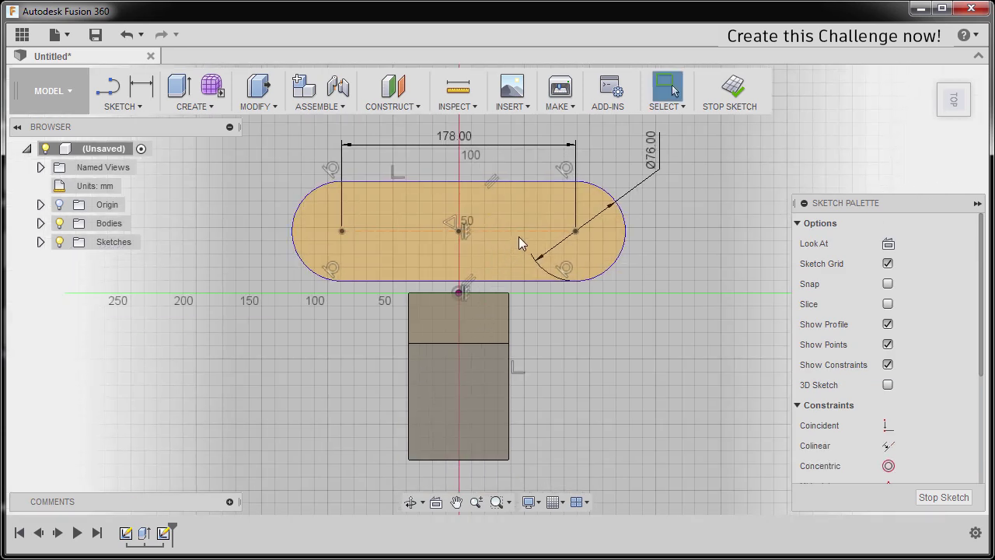
drag(524, 230, 489, 475)
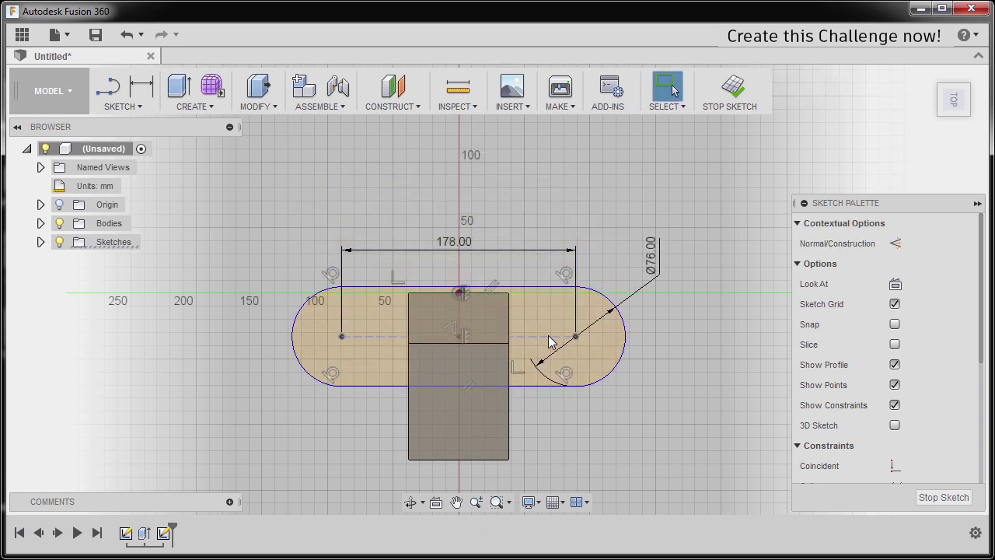
scroll(514, 315, up, 3)
middle_drag(514, 315, 535, 237)
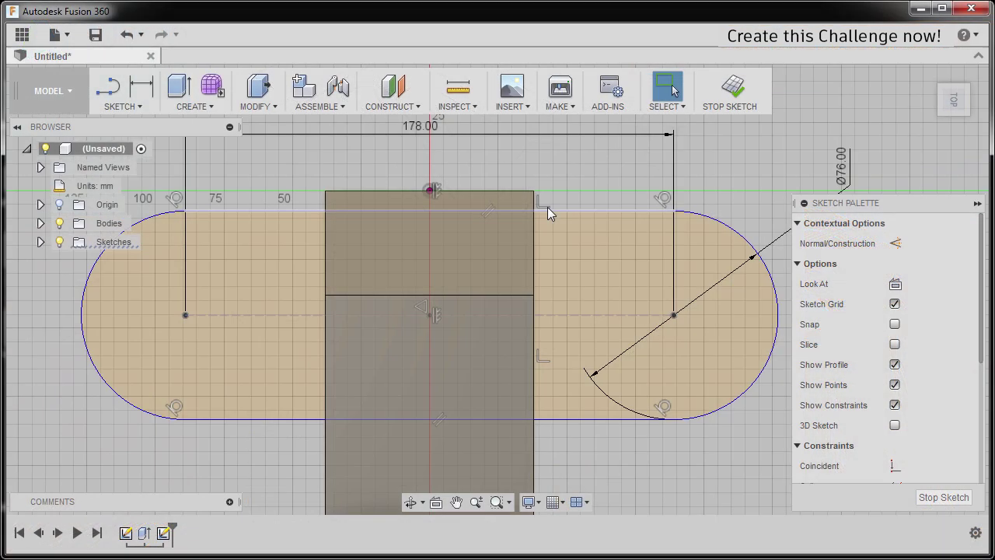
Dimension the gap between the outer edge of the body's tall end and the slot's upper straight side as 6 mm
scroll(547, 207, up, 2)
scroll(534, 188, up, 3)
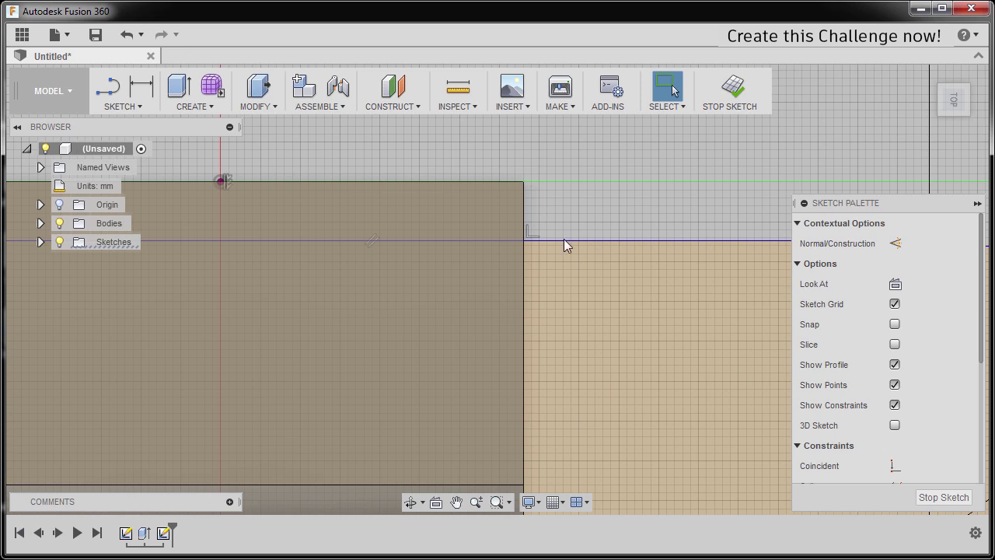
key(d)
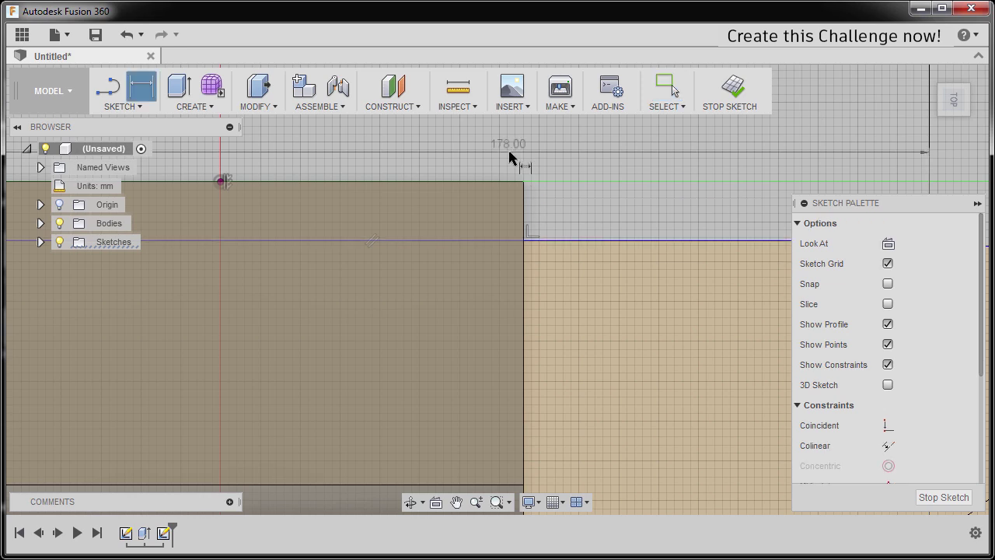
key(Escape)
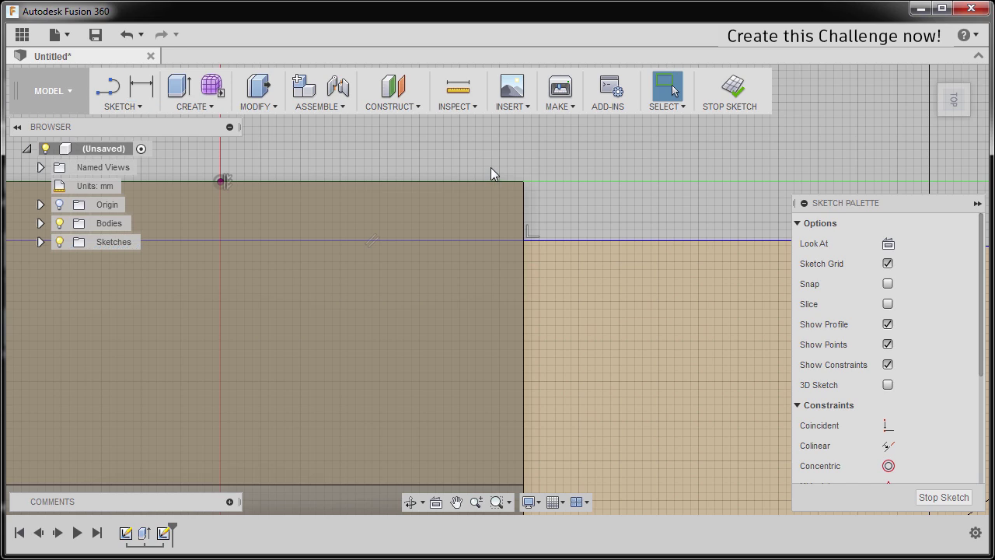
key(d)
click(486, 181)
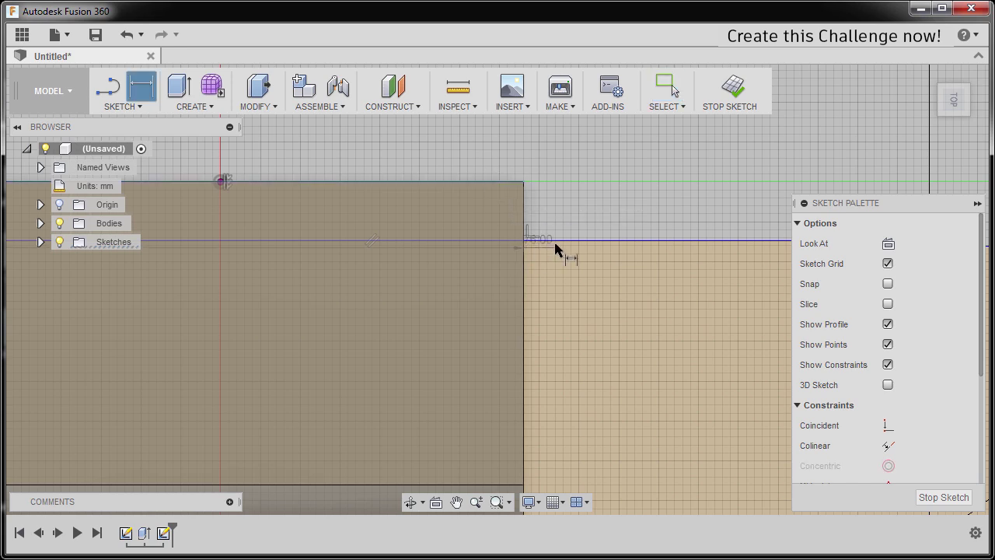
click(554, 242)
scroll(591, 199, down, 2)
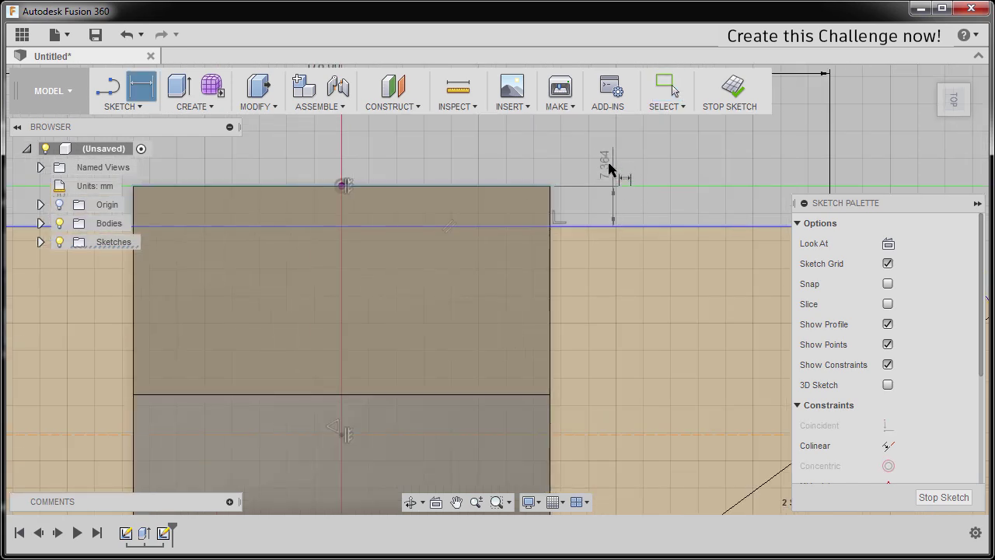
click(622, 159)
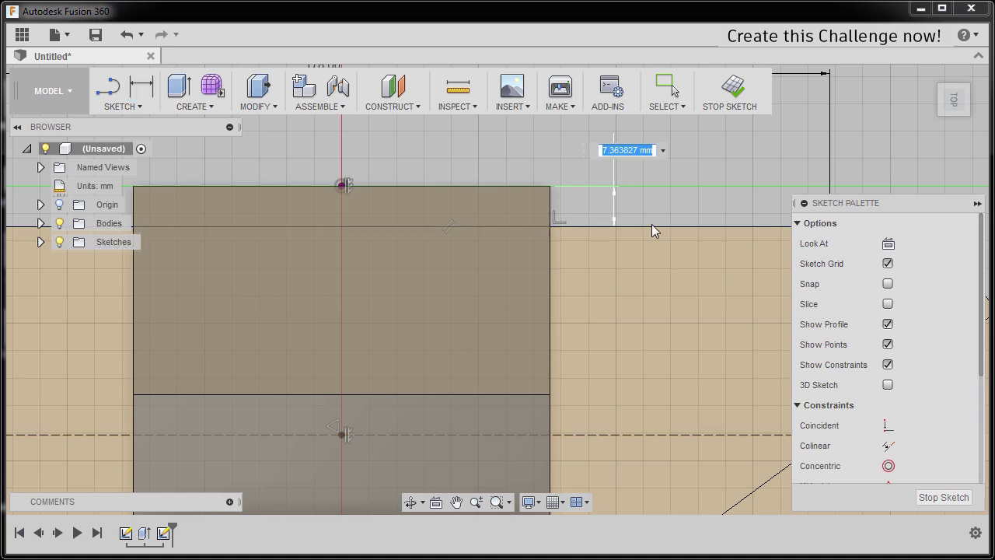
text(6)
key(Return)
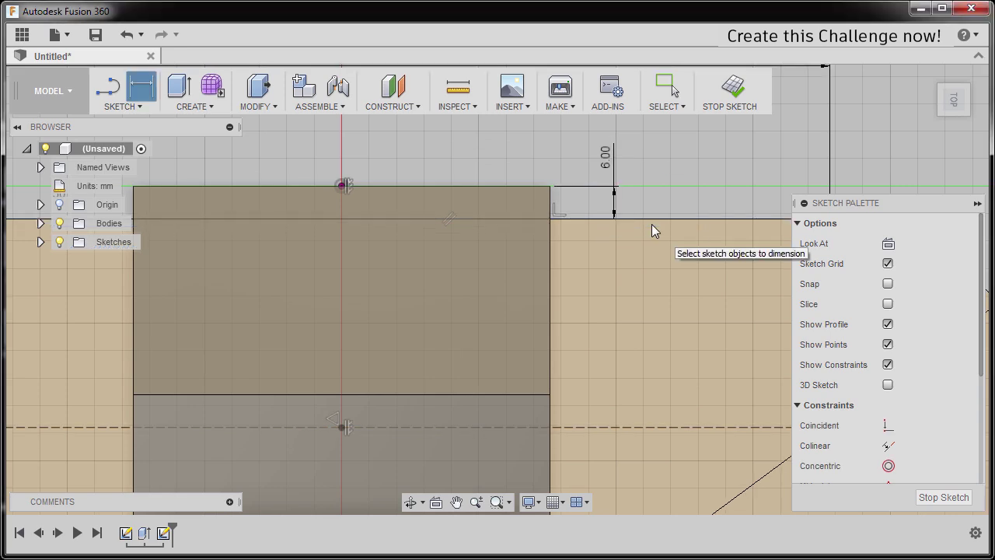
Draw two concentric circles, 57 mm and 38 mm in diameter, centred on the slot's right-hand arc centre
scroll(573, 215, down, 5)
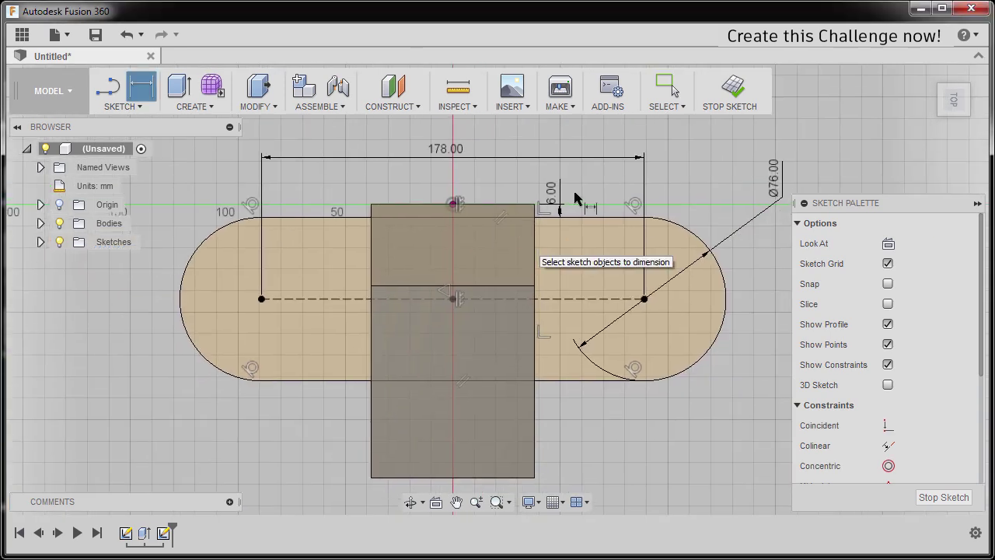
key(Escape)
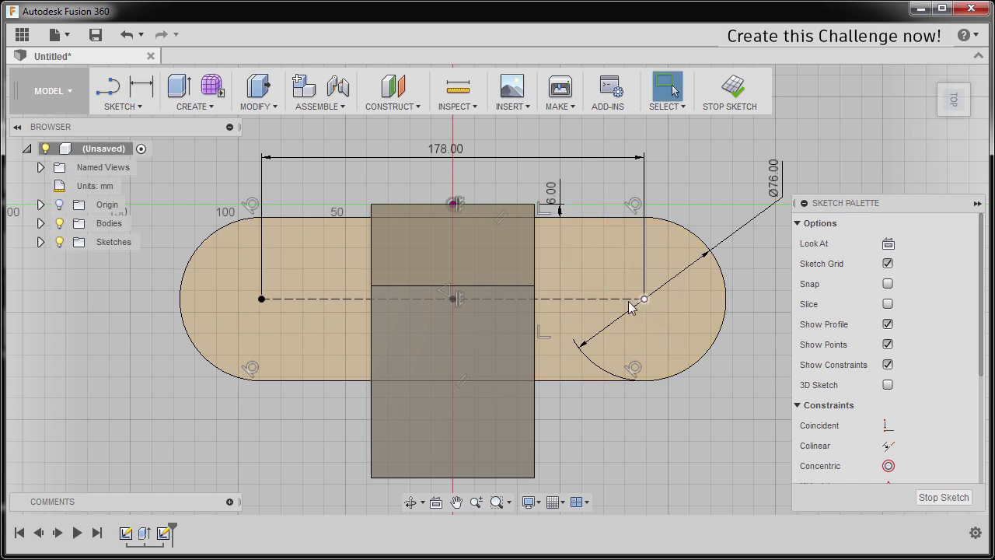
key(c)
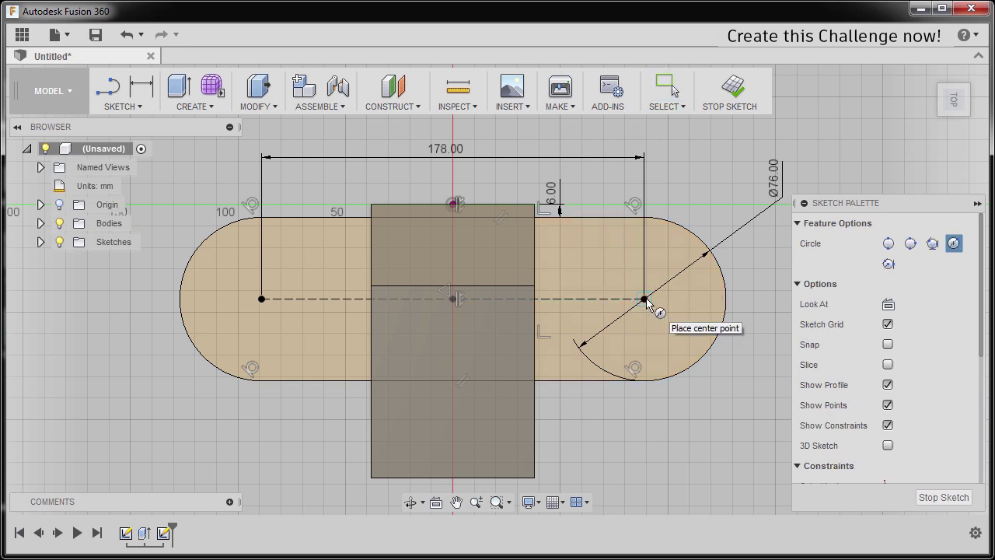
click(645, 300)
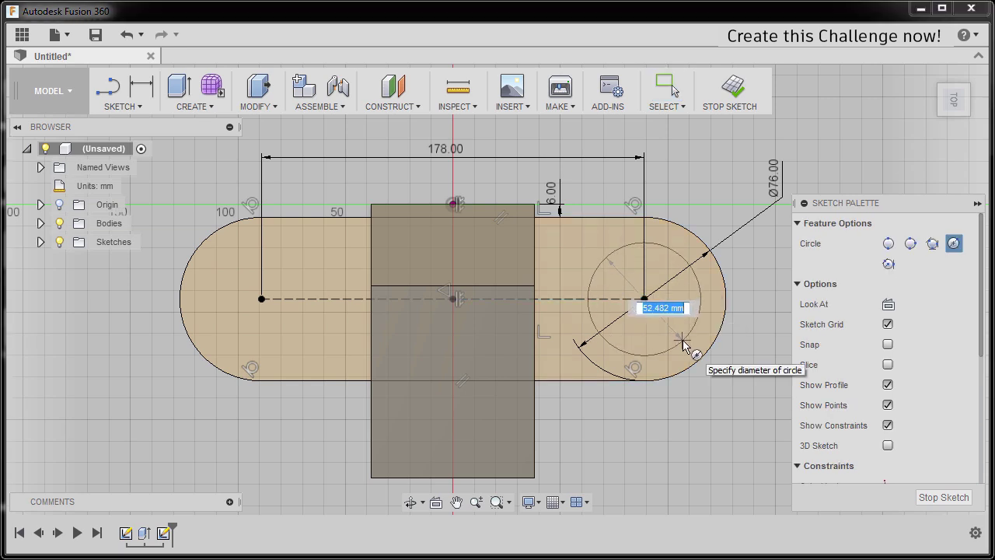
text(57)
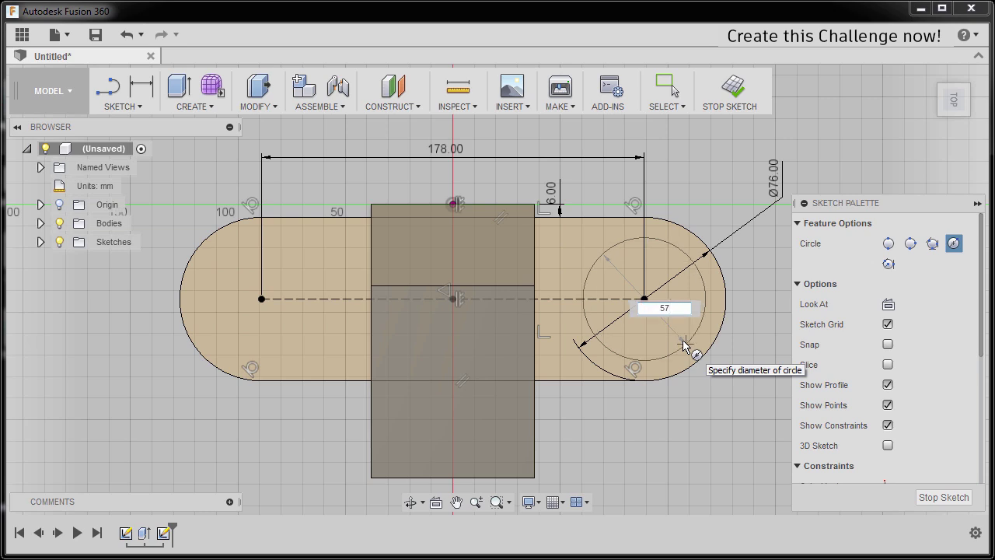
key(Return)
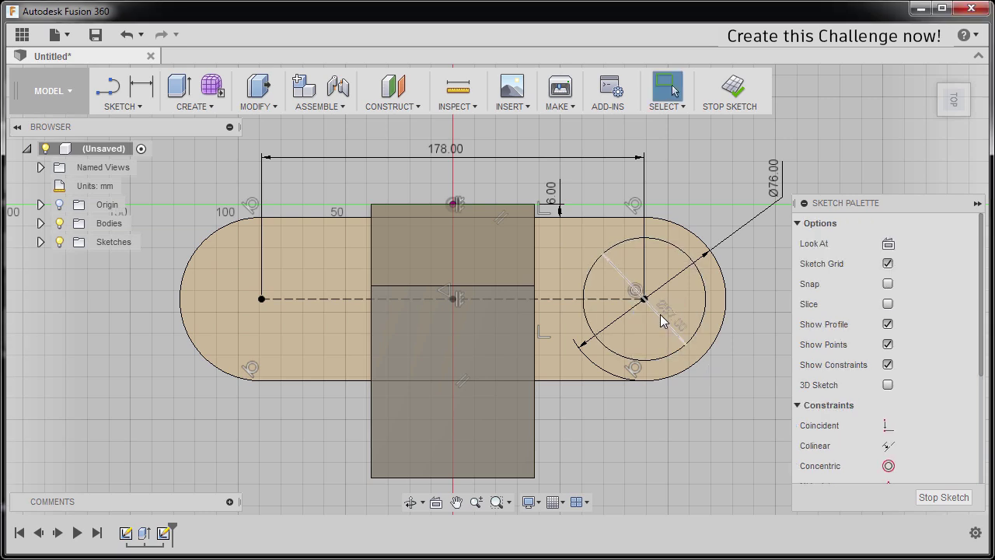
click(643, 298)
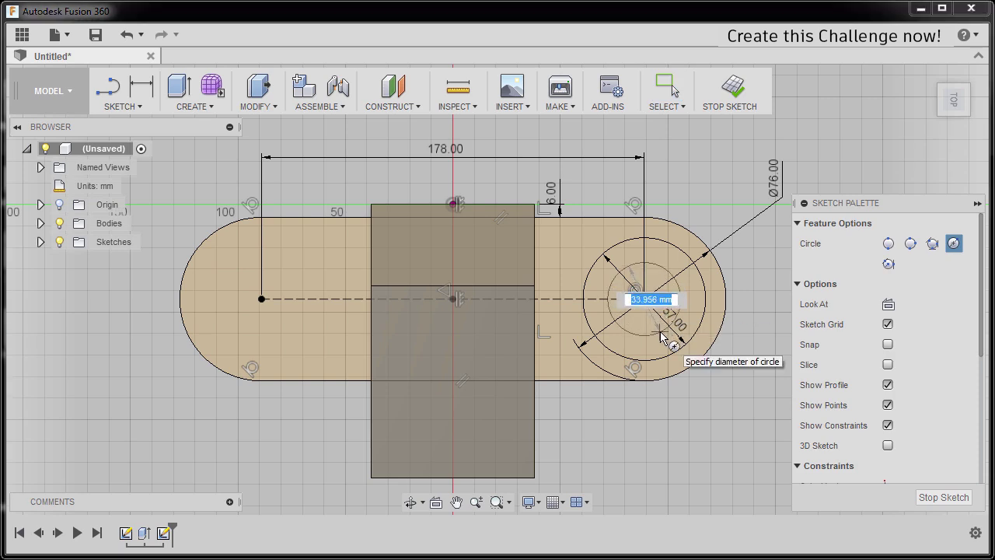
text(38)
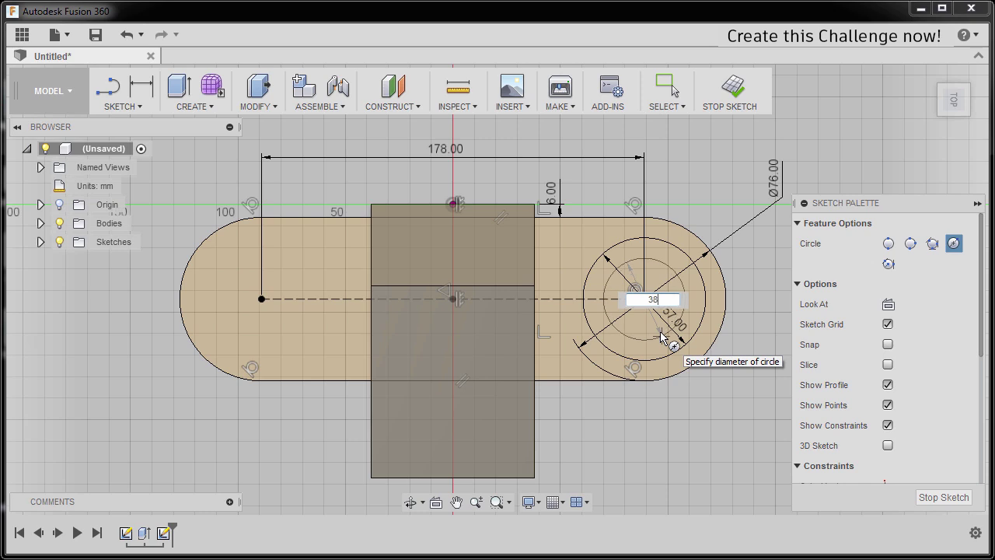
key(Return)
key(Escape)
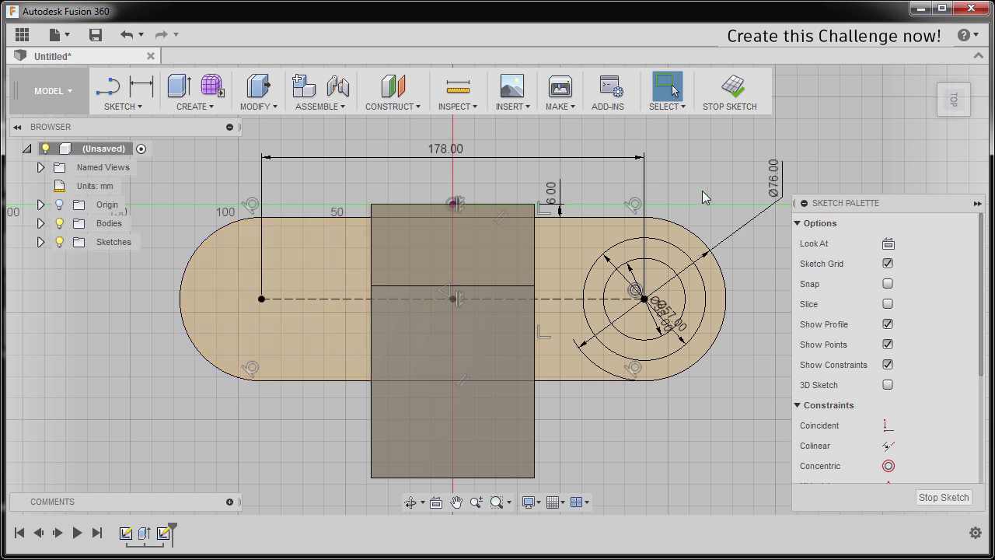
Draw two concentric circles, about 52 mm and about 24 mm in diameter, centred on the slot's left-hand arc centre
scroll(644, 214, down, 1)
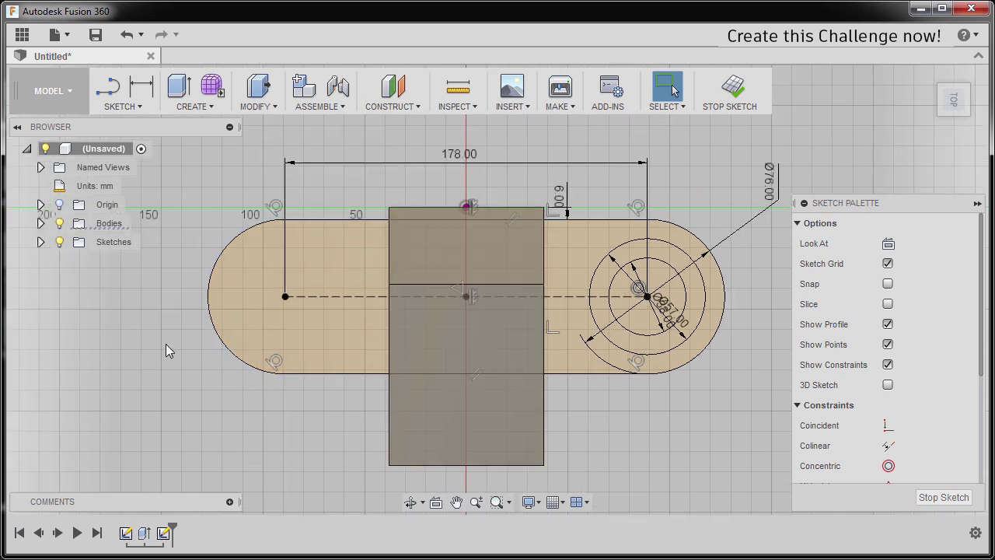
key(c)
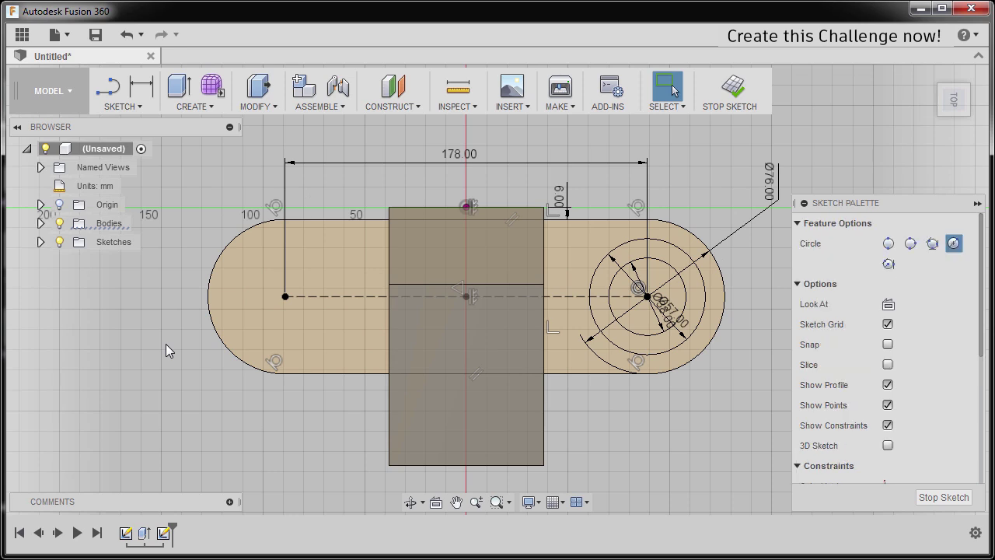
click(286, 297)
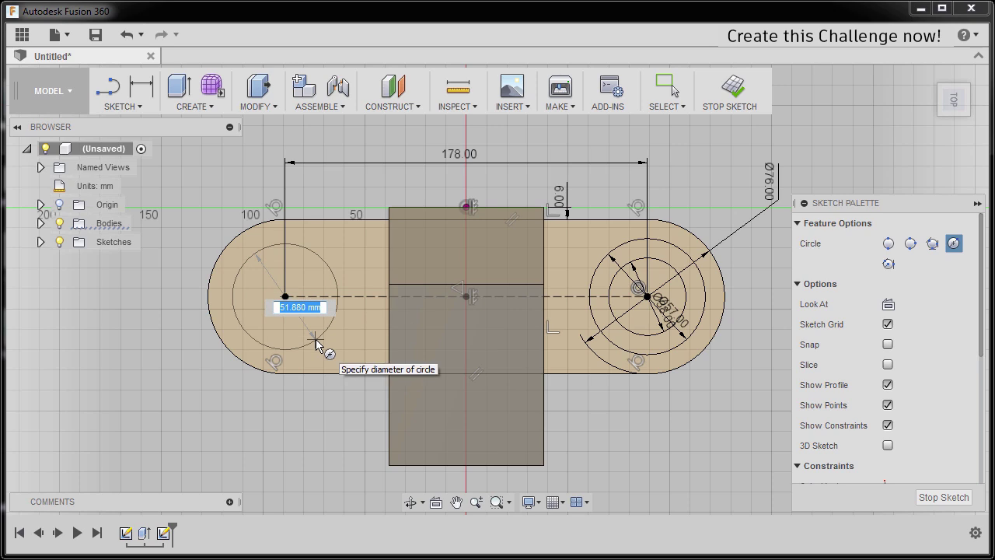
click(323, 327)
click(286, 297)
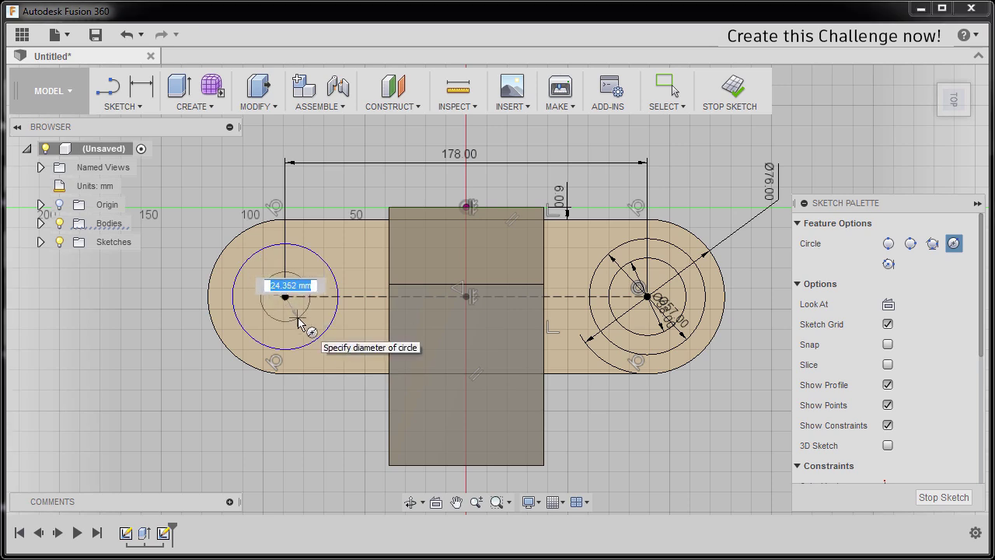
click(299, 324)
key(Escape)
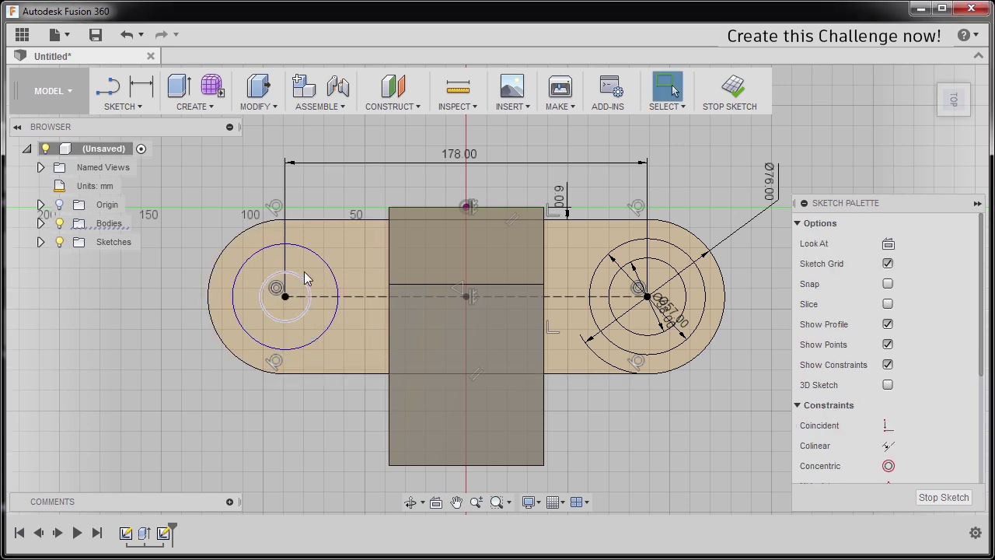
Apply Equal constraints between the outer circles and between the inner circles at the slot's two ends
click(321, 262)
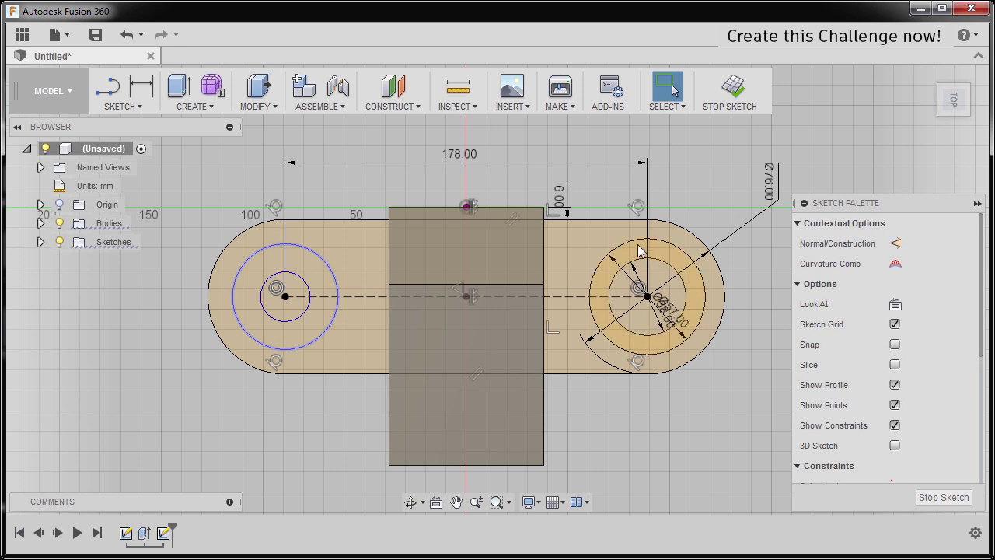
click(590, 227)
right_click(591, 227)
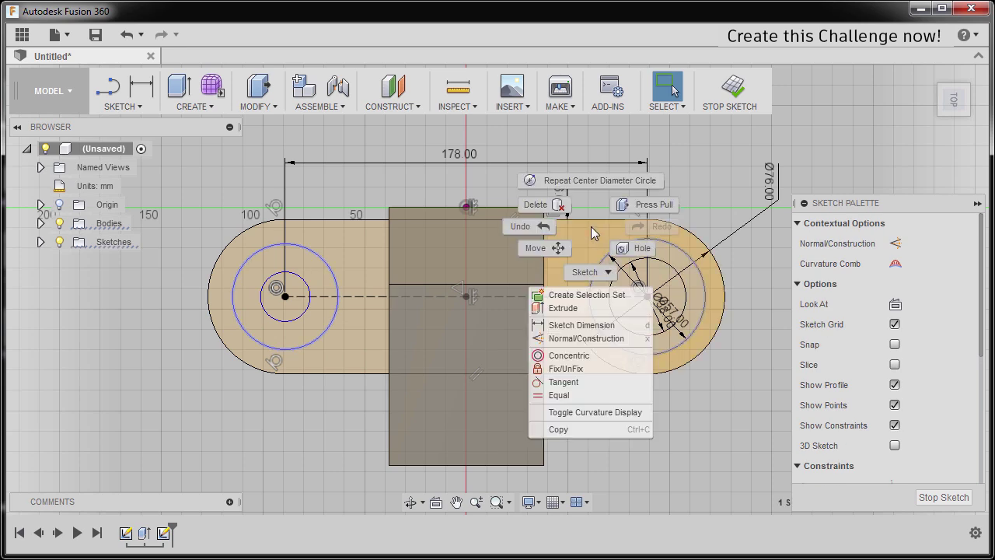
click(579, 395)
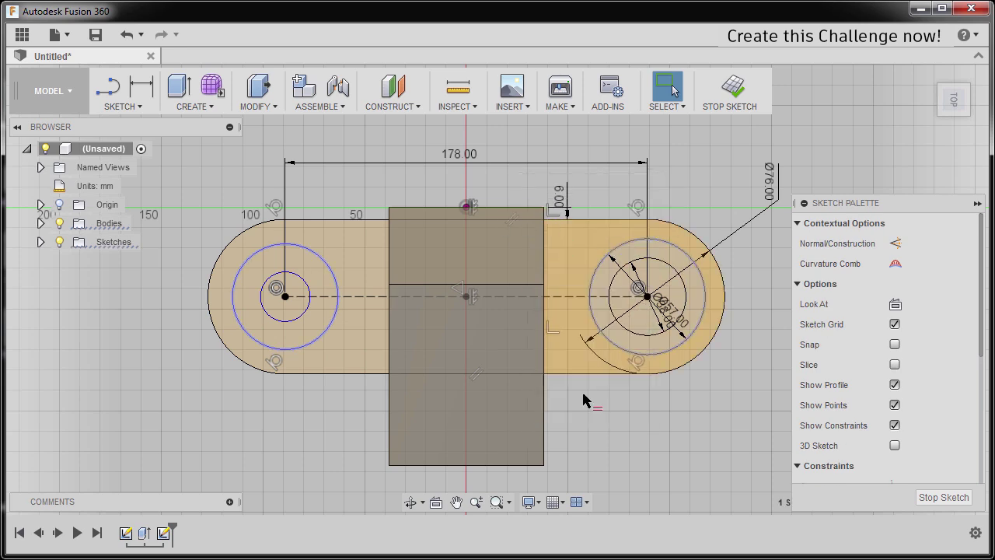
click(307, 287)
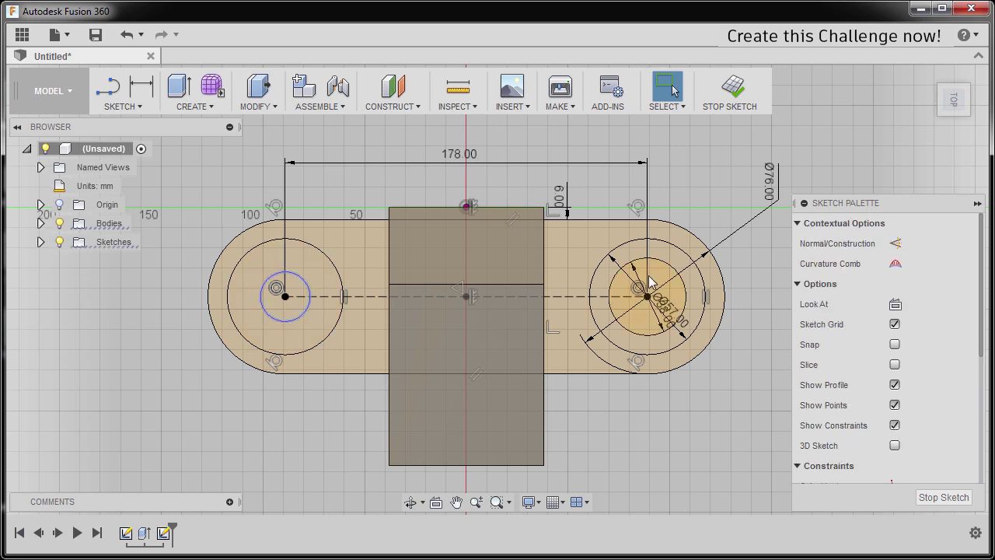
shift+click(658, 260)
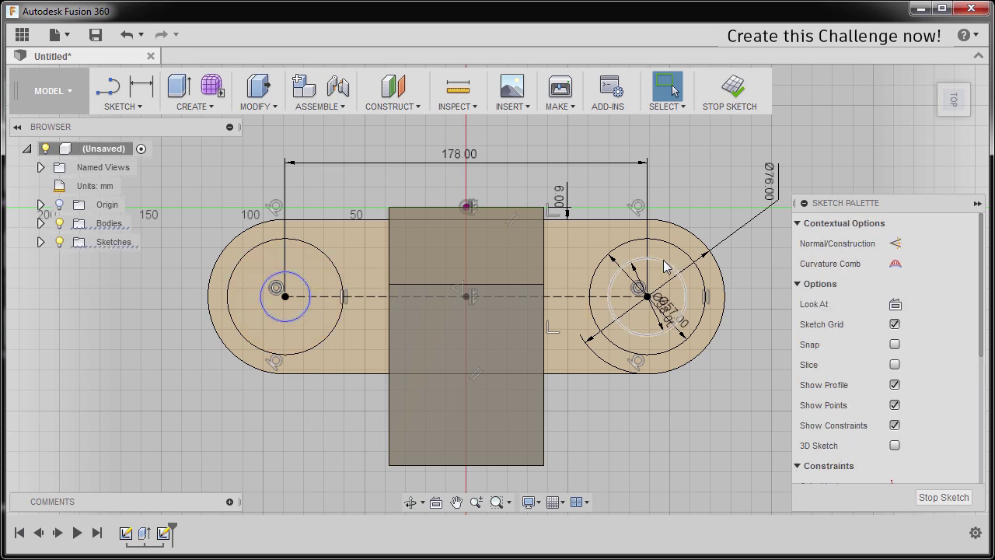
right_click(575, 254)
click(553, 420)
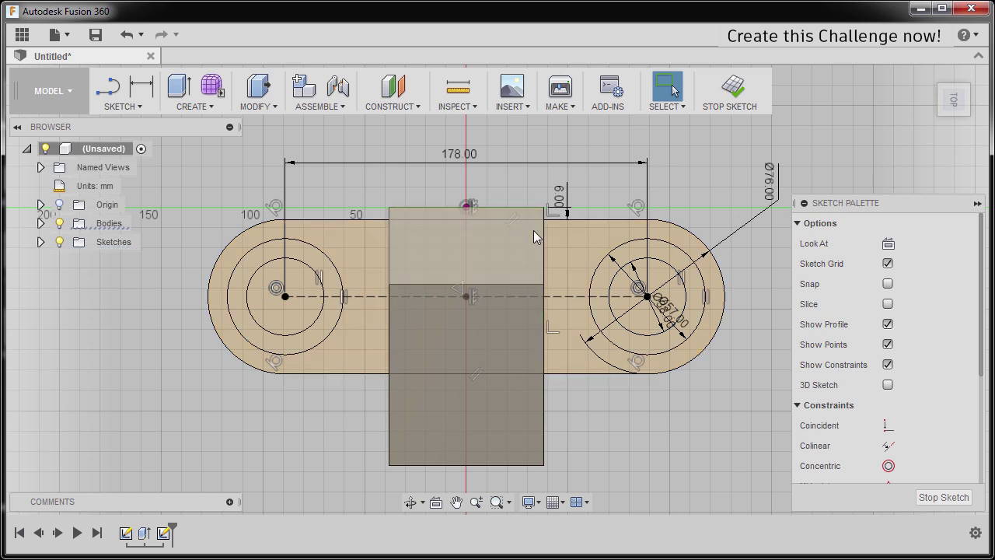
Extrude all six slot profiles, including the circles and rings, upward by -26 mm as a Join
key(e)
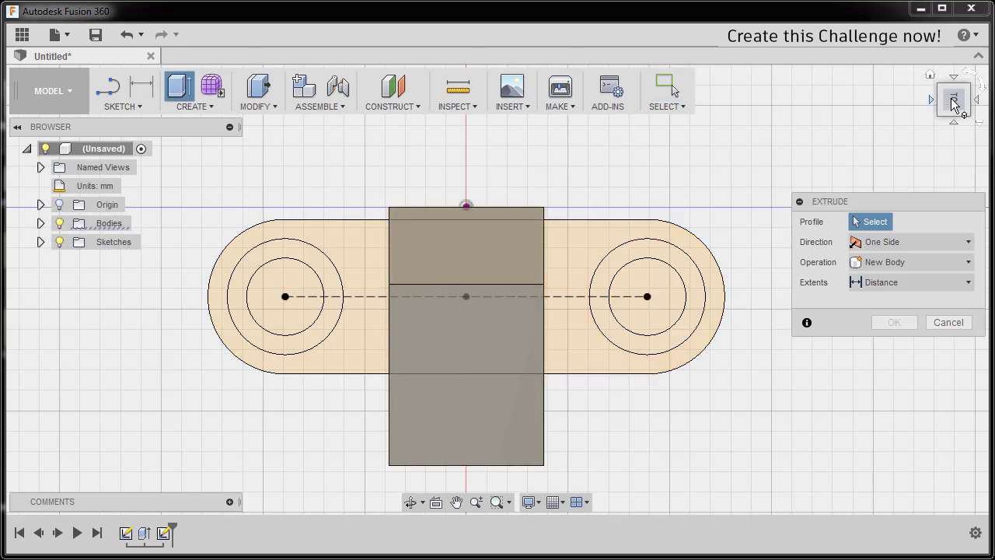
click(957, 107)
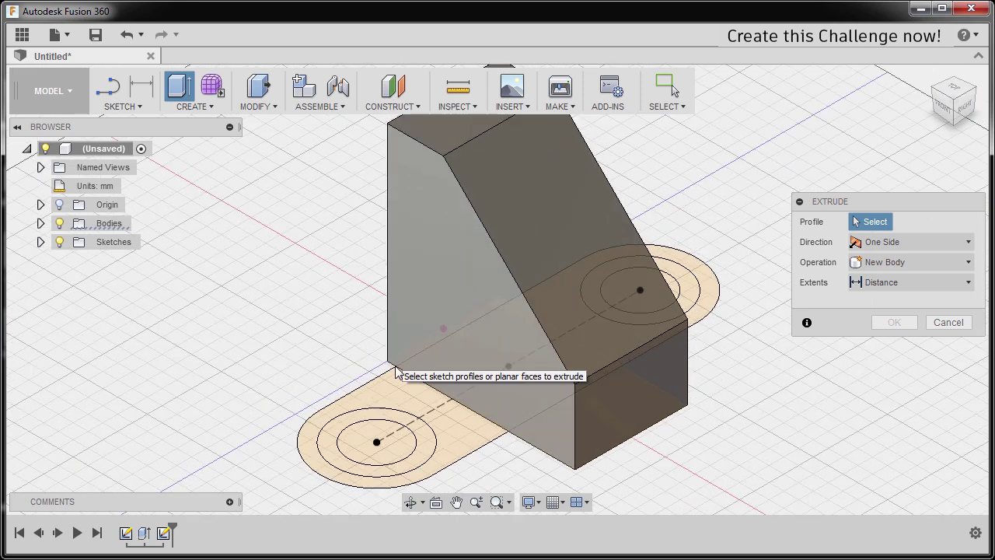
middle_drag(395, 371, 357, 294)
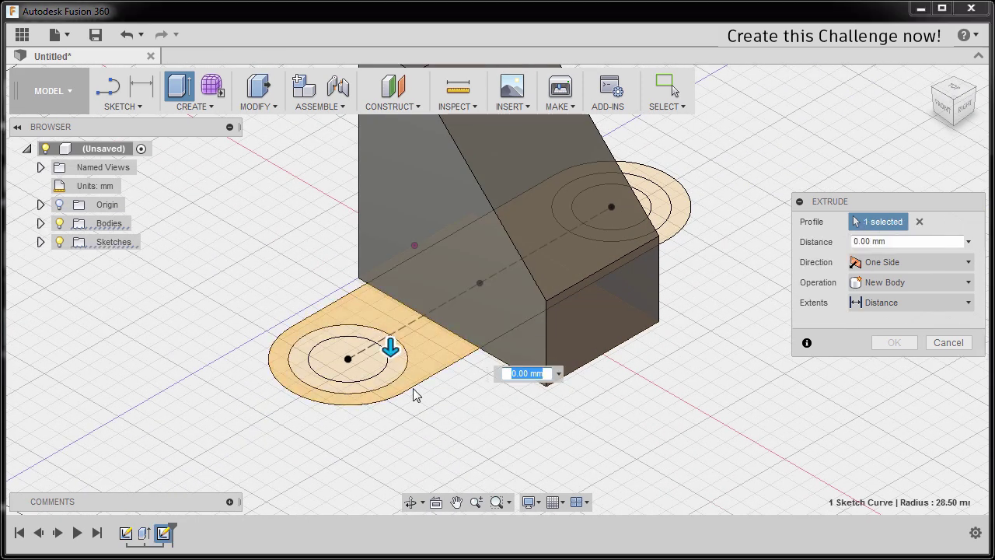
click(376, 372)
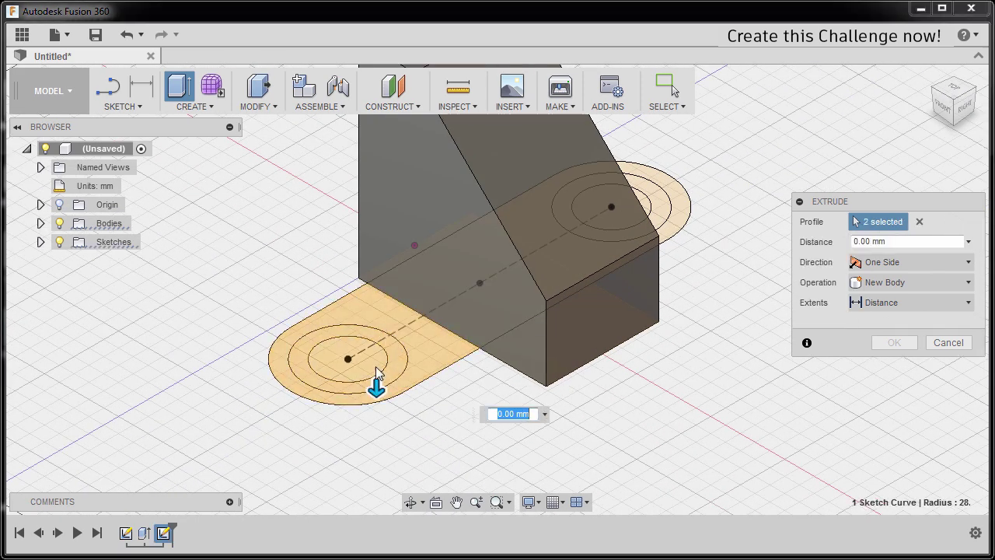
click(685, 211)
click(665, 207)
click(650, 209)
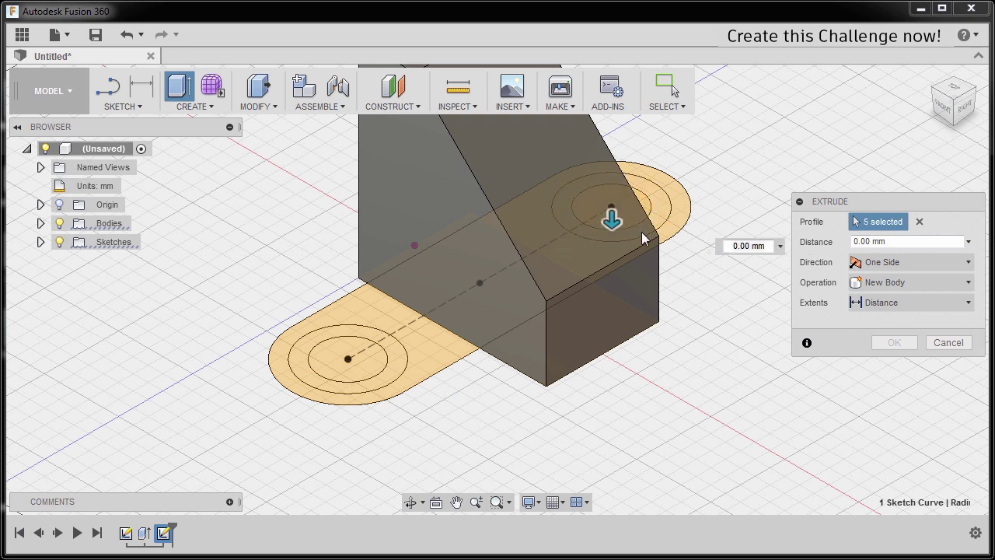
shift+middle_drag(629, 352, 562, 335)
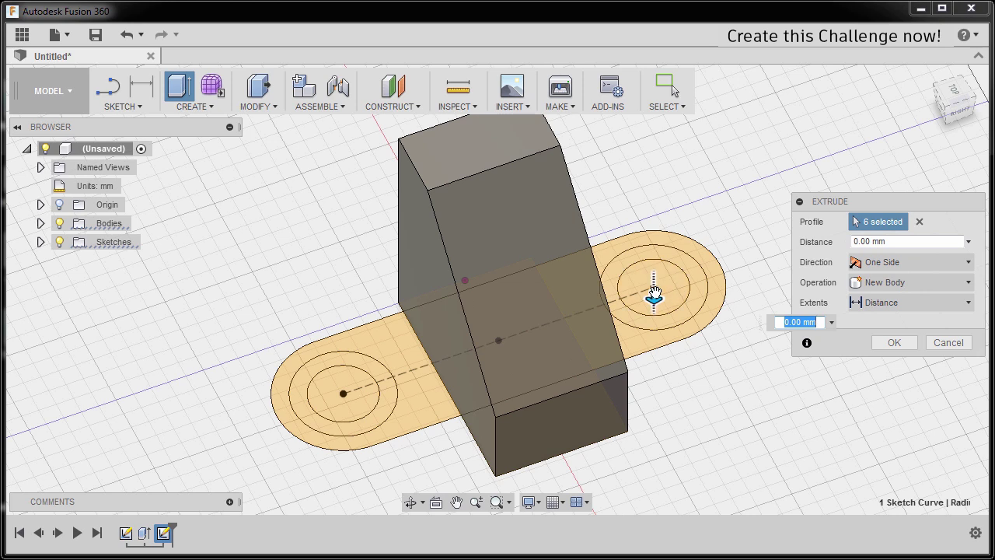
drag(655, 289, 660, 243)
scroll(626, 336, up, 5)
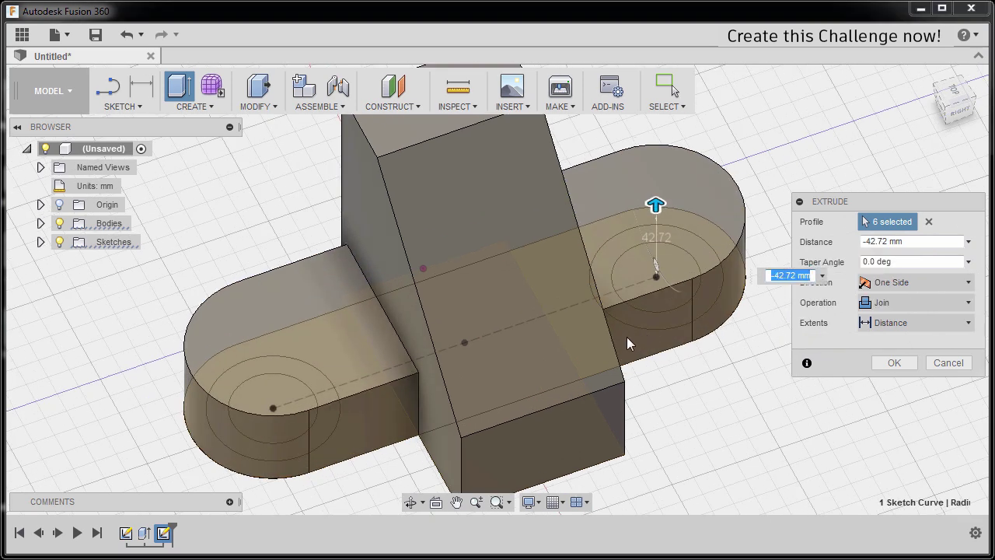
scroll(622, 339, down, 8)
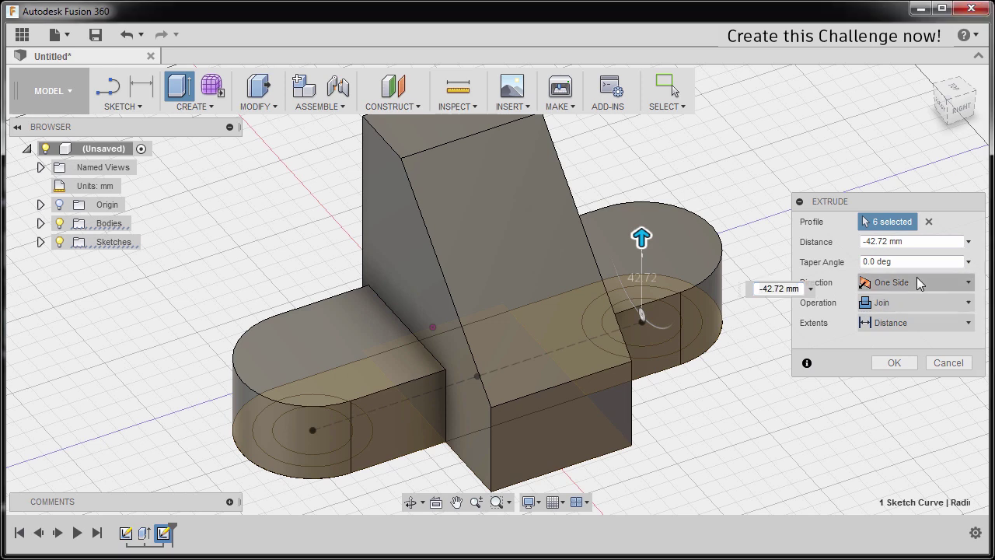
click(921, 247)
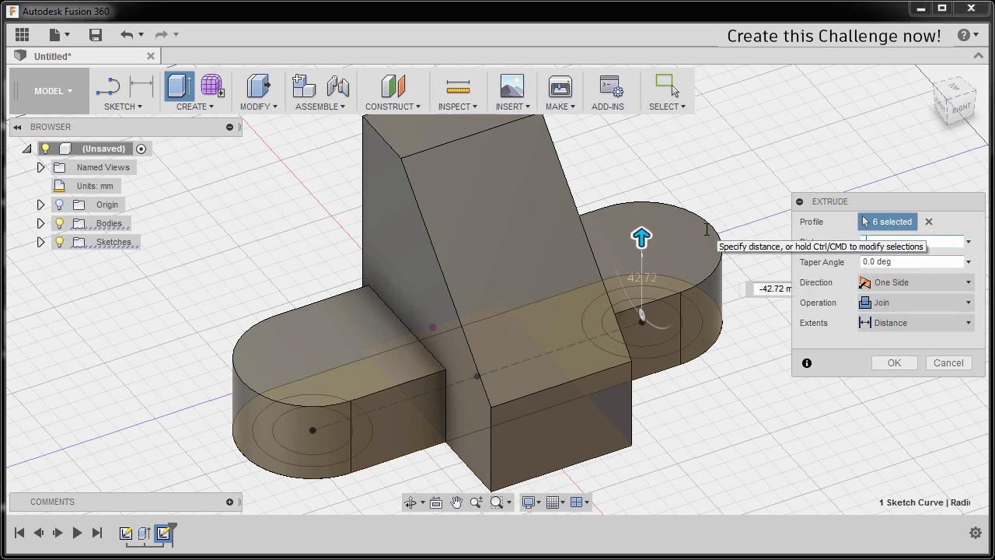
text(-26)
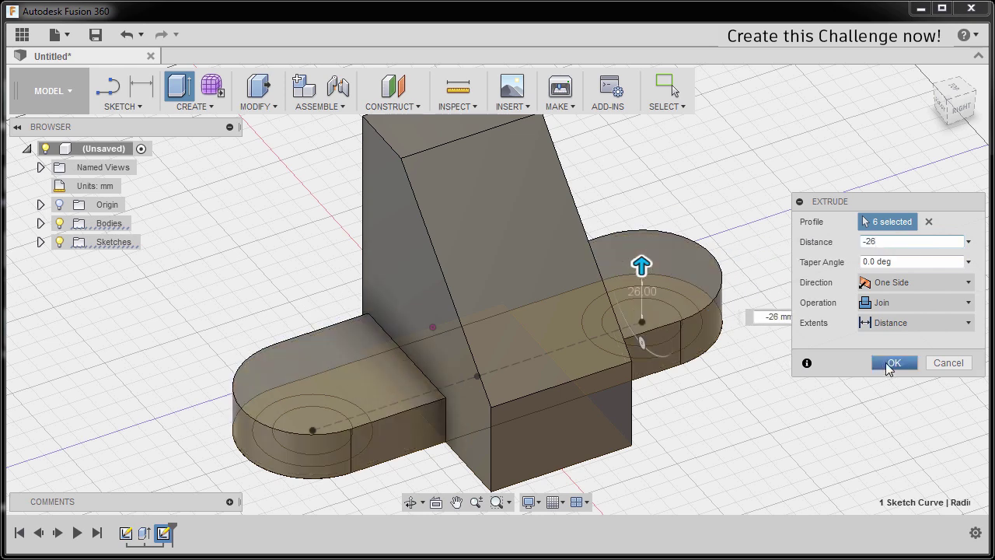
click(892, 363)
Expand the sketches in the browser and make Sketch2 visible
shift+middle_drag(777, 337, 777, 310)
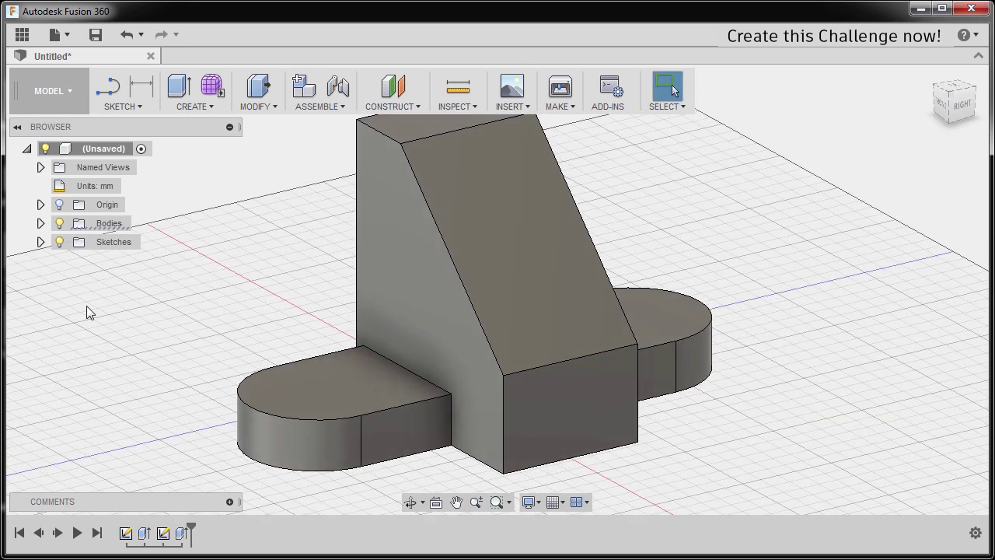
click(42, 242)
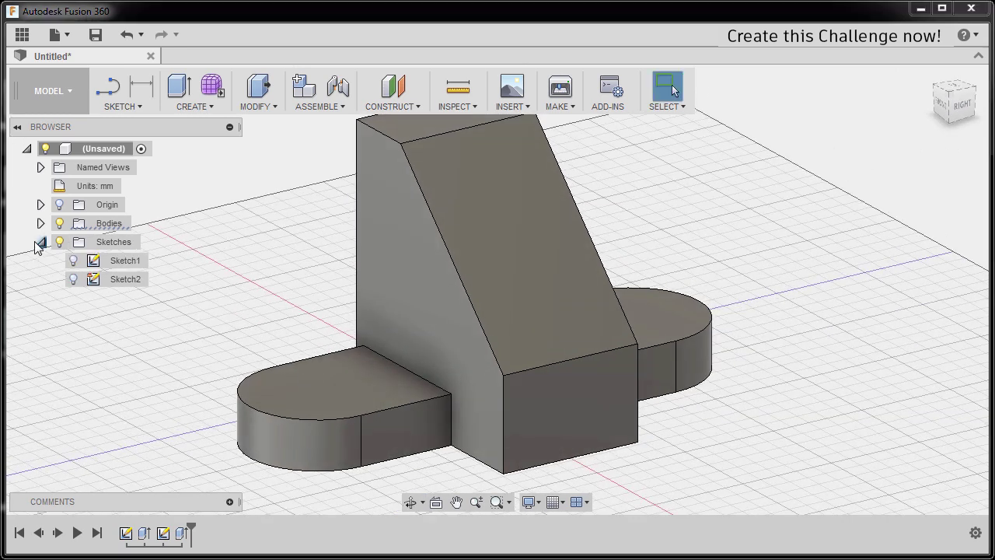
click(72, 281)
click(73, 280)
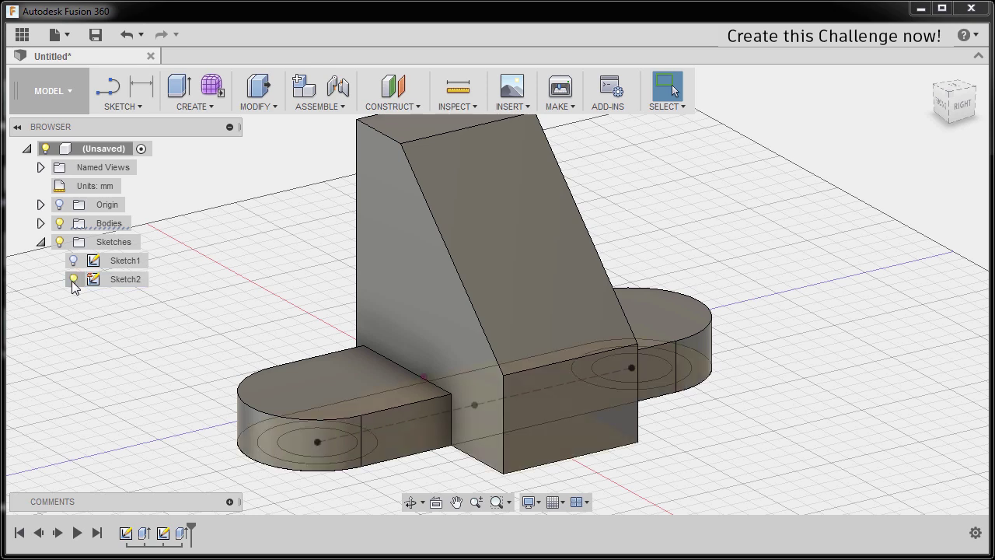
Extrude the two inner circles of the base ends as a Cut through All to make the holes
mouse_move(685, 348)
shift+middle_down()
mouse_move(666, 407)
mouse_move(675, 334)
mouse_move(668, 363)
shift+middle_up()
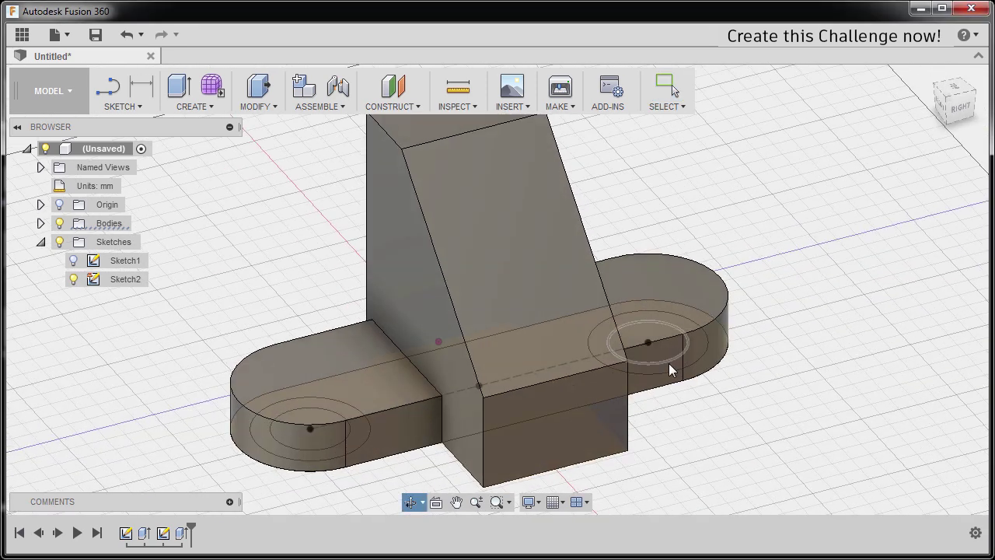
scroll(351, 343, up, 3)
key(e)
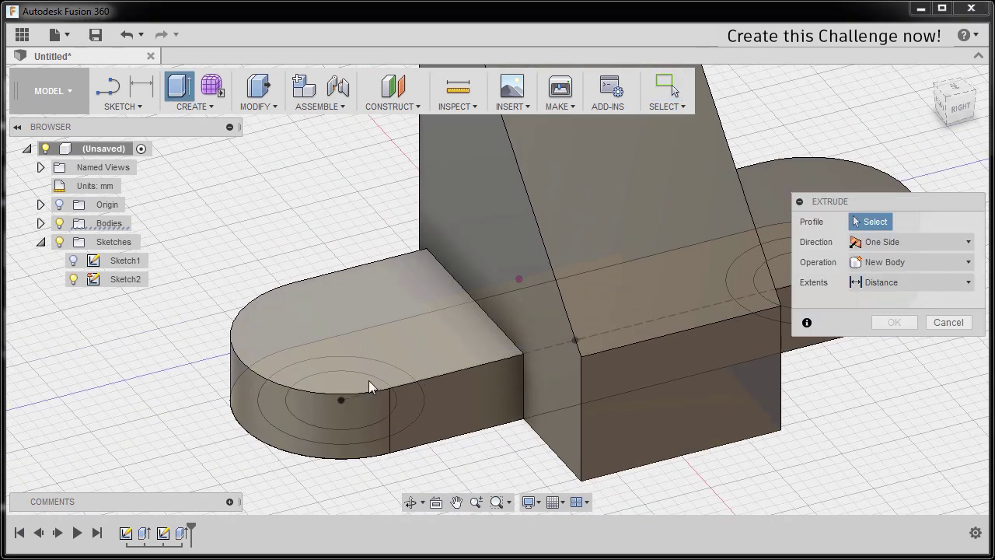
shift+middle_drag(369, 380, 305, 288)
click(366, 438)
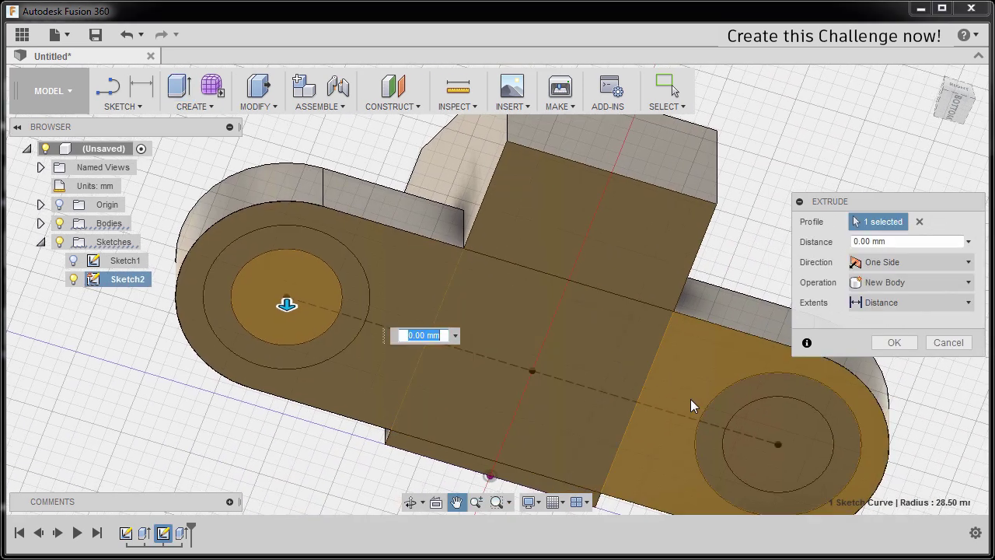
click(776, 424)
scroll(520, 301, down, 2)
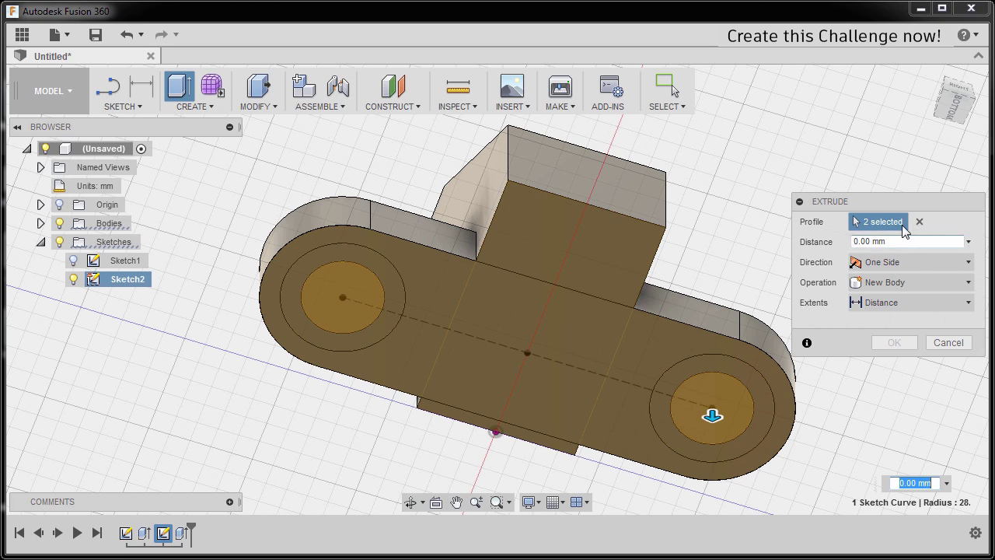
shift+middle_drag(585, 299, 557, 347)
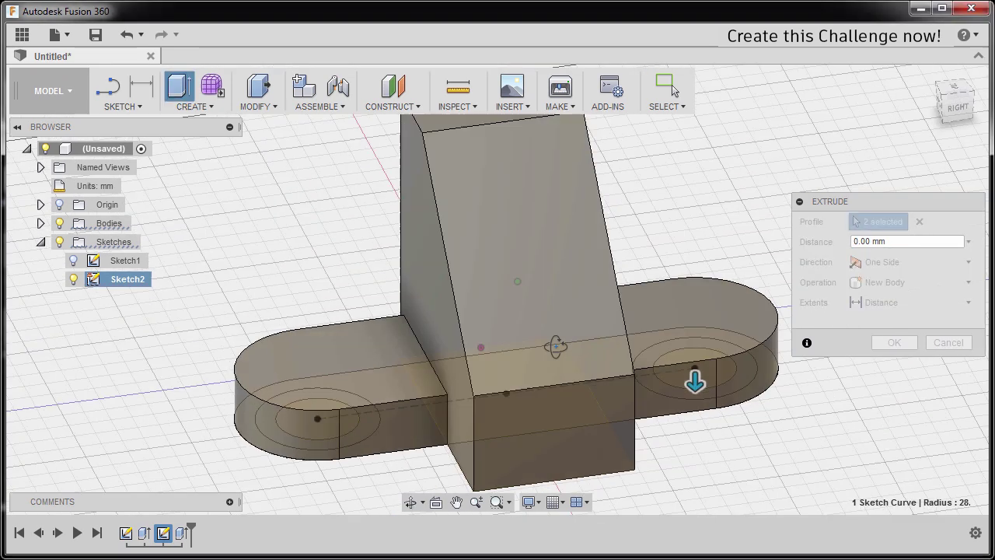
drag(686, 381, 686, 252)
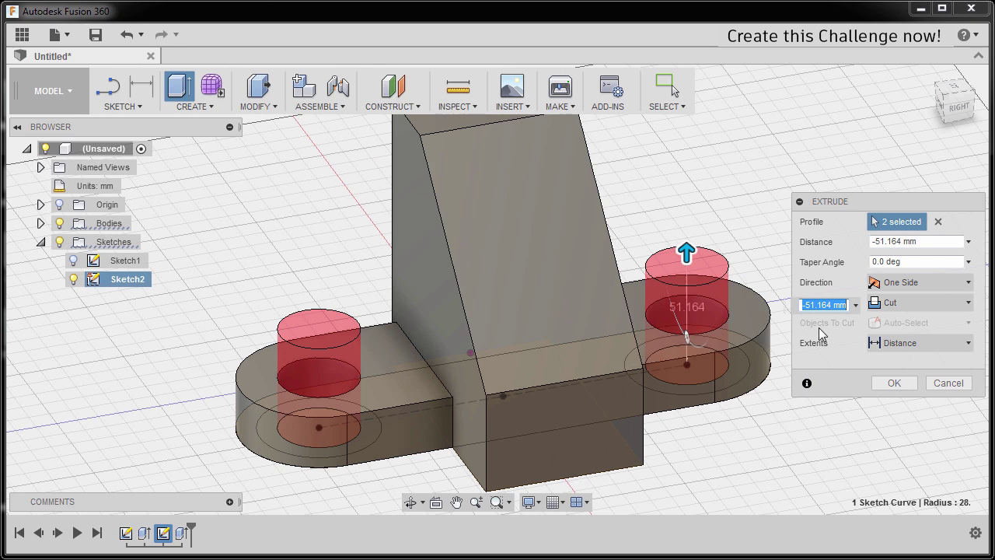
click(915, 350)
click(910, 401)
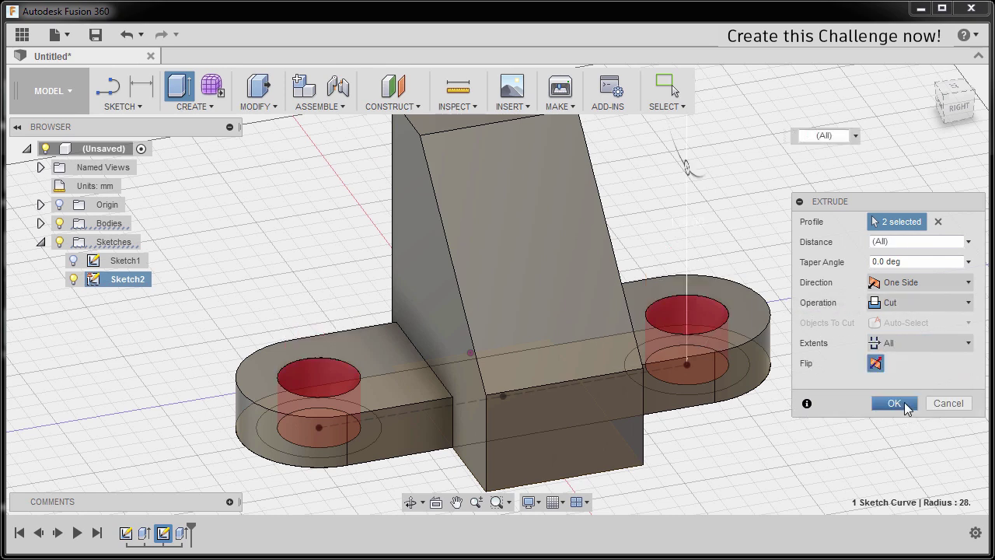
click(904, 403)
shift+middle_drag(886, 379, 853, 287)
key(Escape)
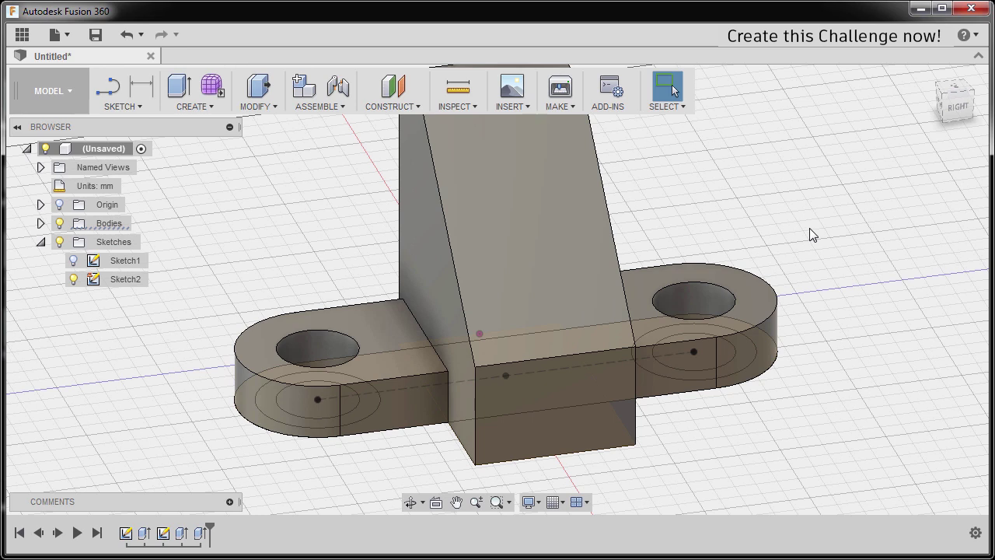
Start a sketch on the base's upper face and project the outer circles around both end holes into it
key(s)
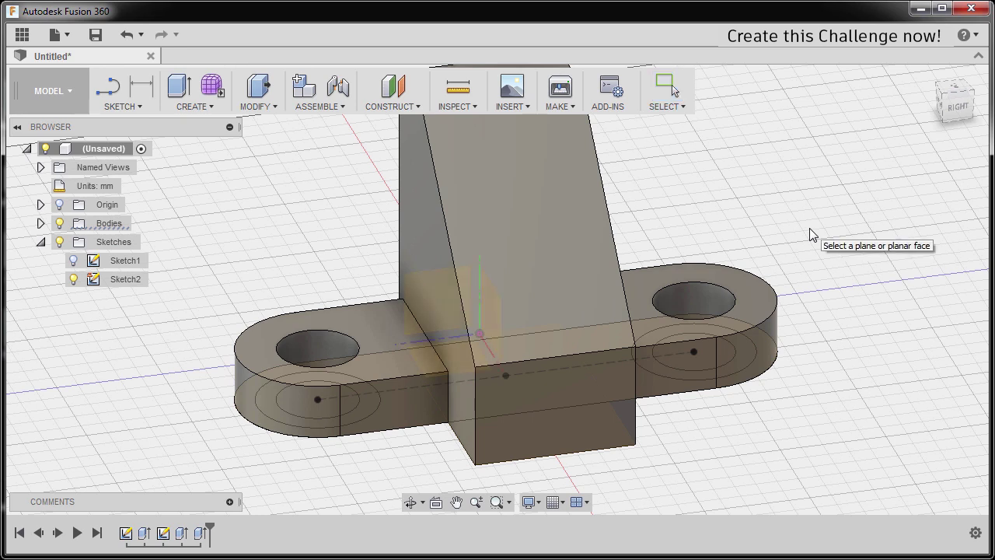
click(651, 279)
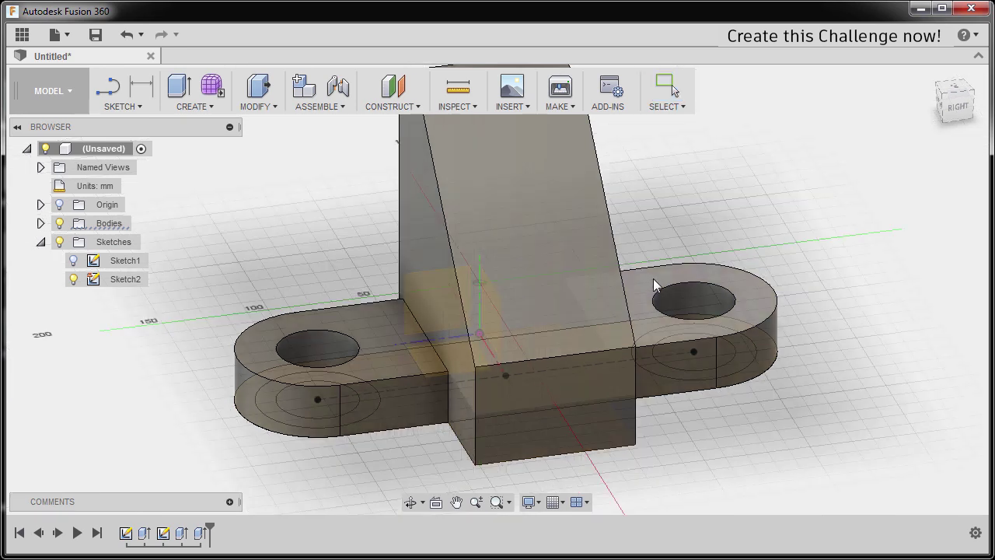
key(p)
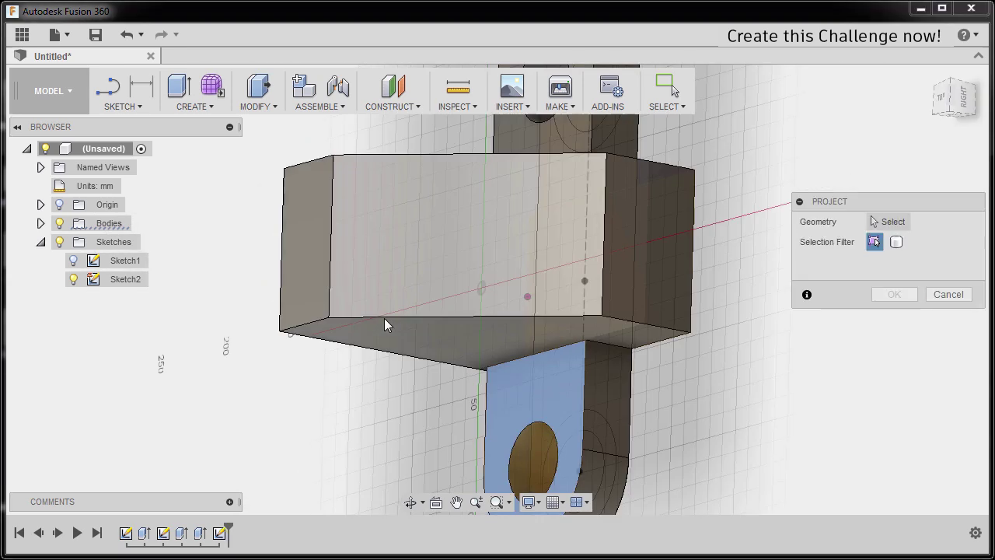
key(Escape)
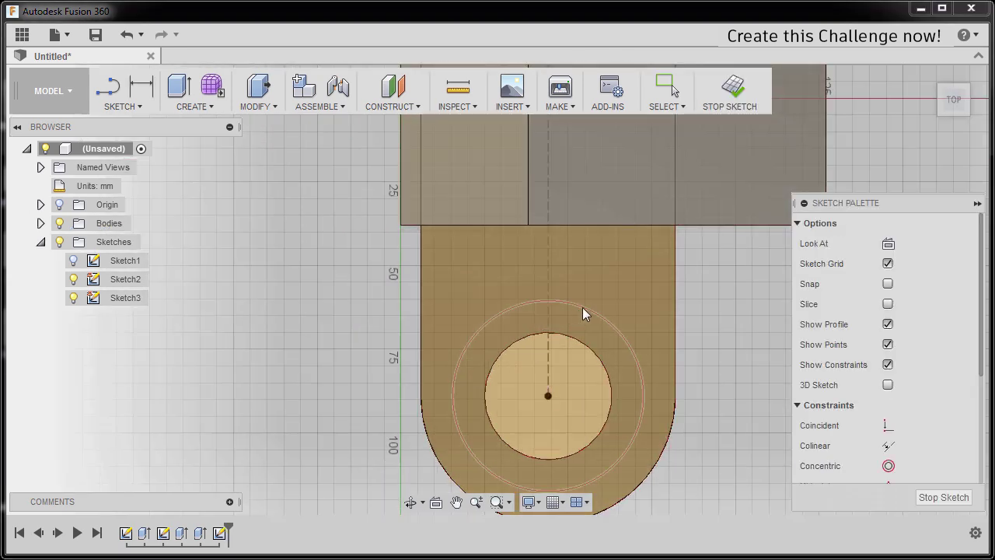
scroll(526, 357, down, 3)
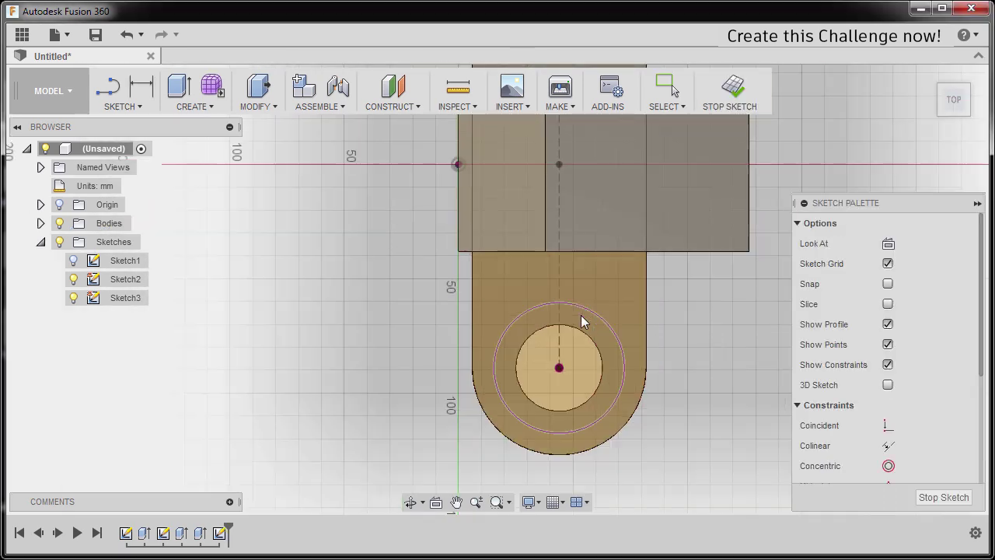
mouse_move(526, 357)
shift+middle_down()
mouse_move(500, 259)
mouse_move(588, 356)
mouse_move(614, 295)
shift+middle_up()
click(948, 103)
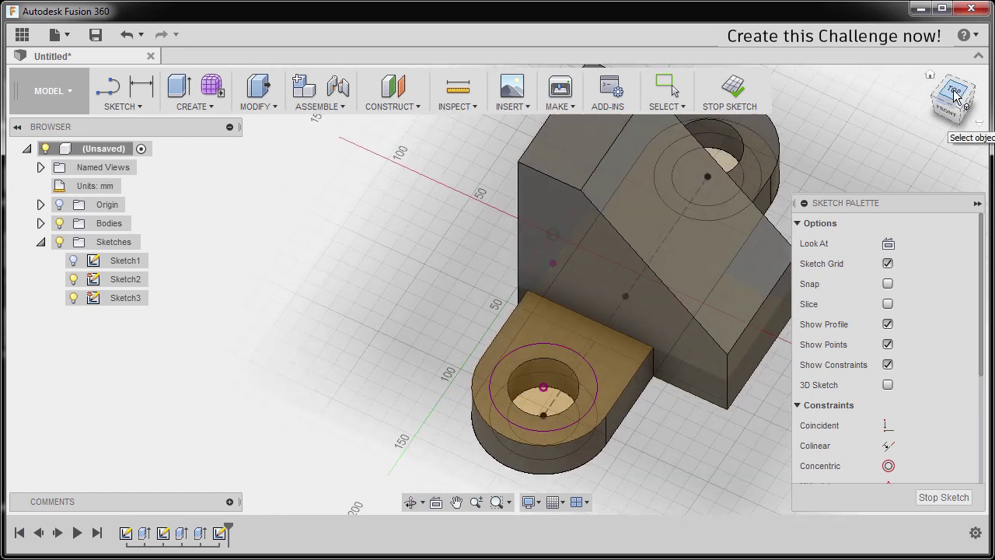
scroll(515, 160, up, 2)
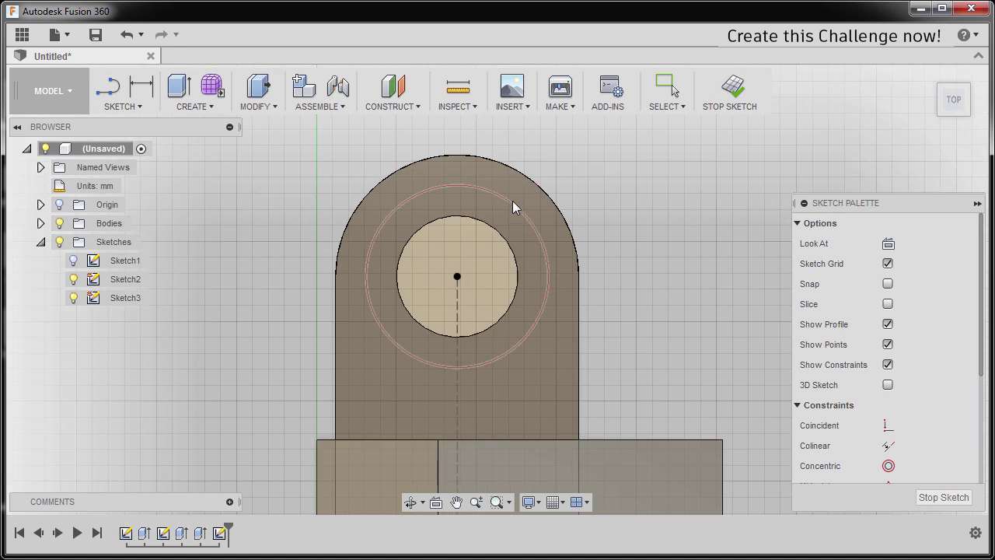
scroll(518, 216, down, 3)
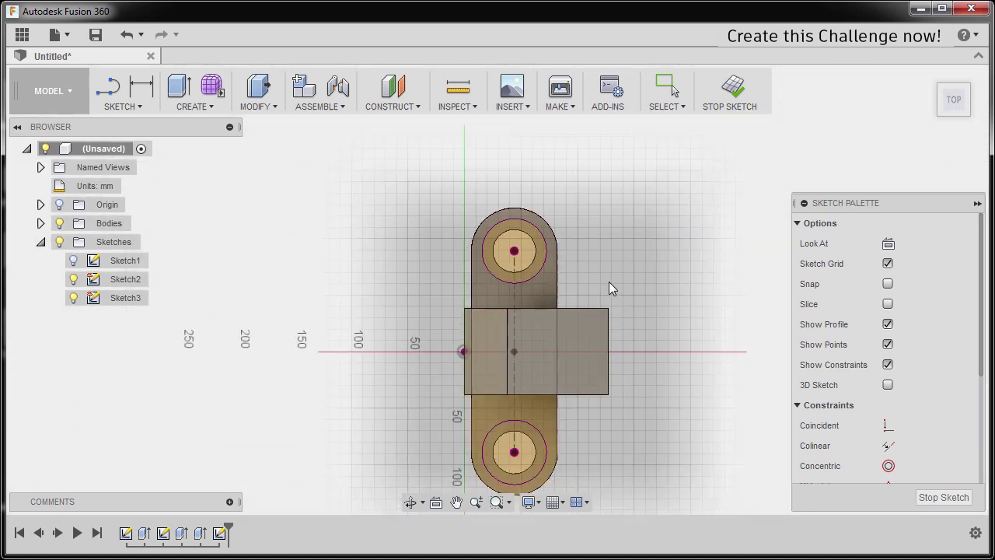
Extrude the two ring profiles around the holes by -1 mm as a Cut to form shallow recesses
shift+middle_drag(609, 287, 573, 411)
scroll(544, 381, up, 3)
shift+middle_drag(541, 375, 581, 338)
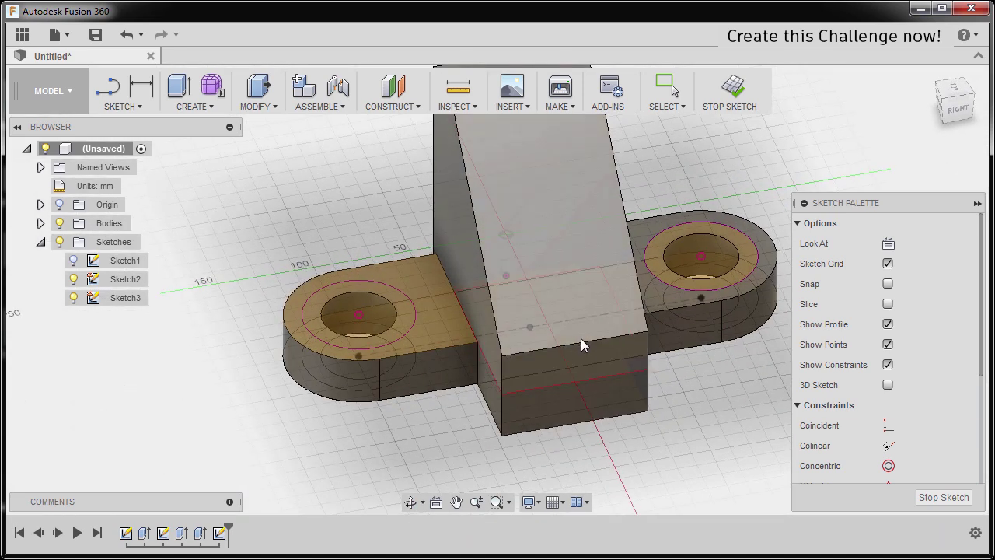
key(e)
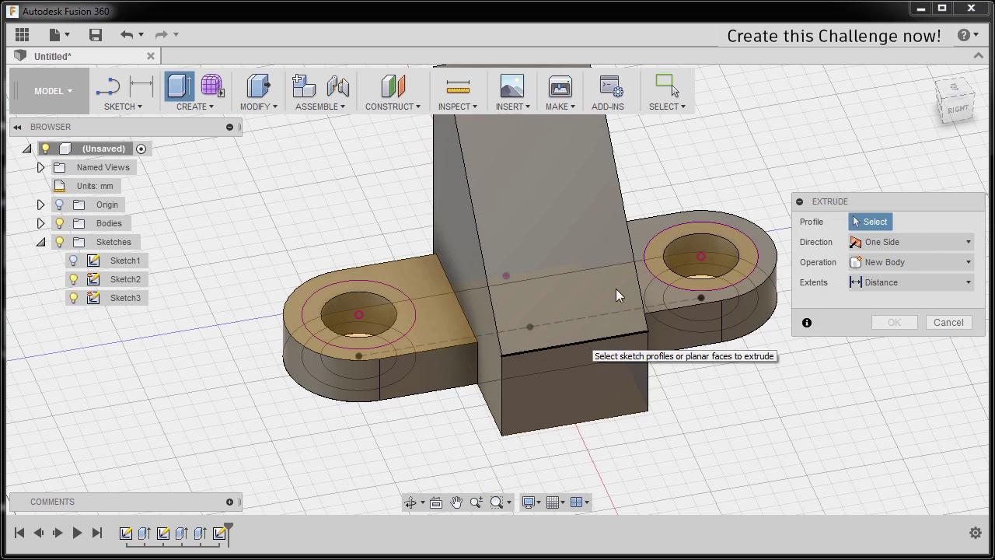
click(721, 230)
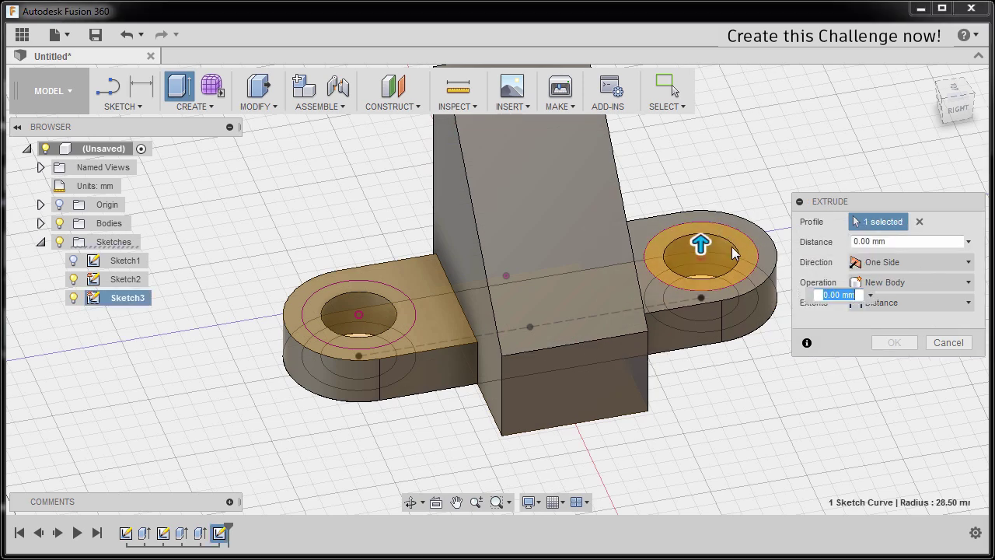
click(393, 307)
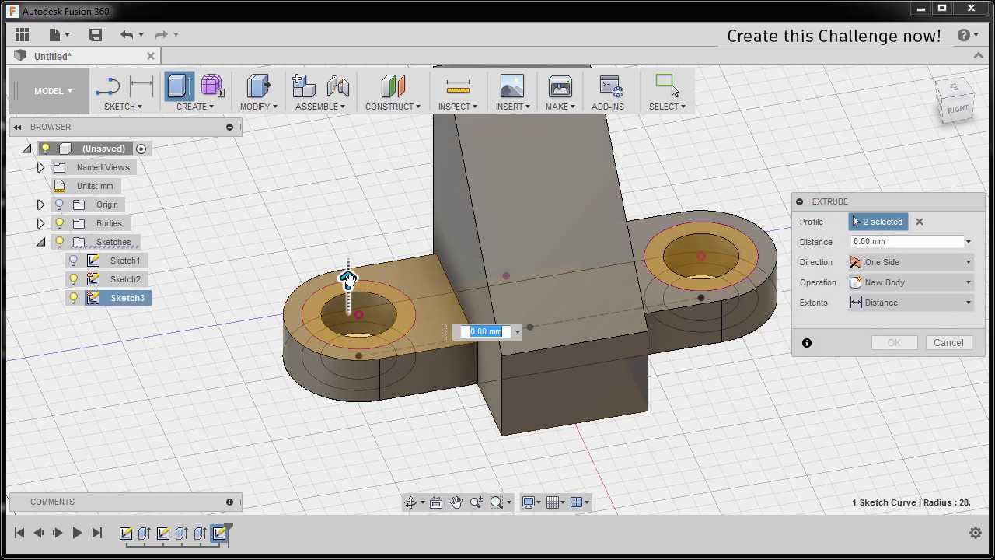
drag(348, 279, 349, 314)
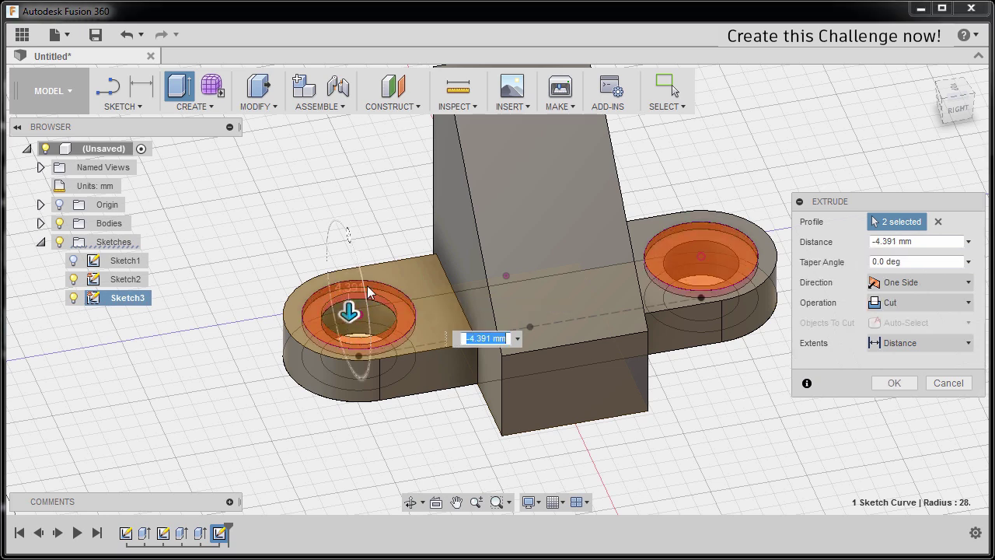
text(-1)
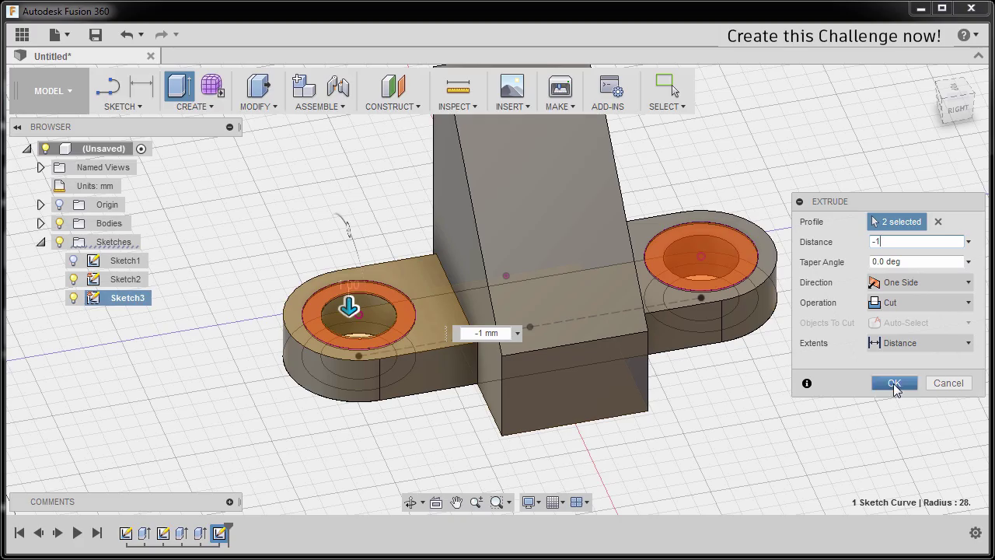
click(894, 384)
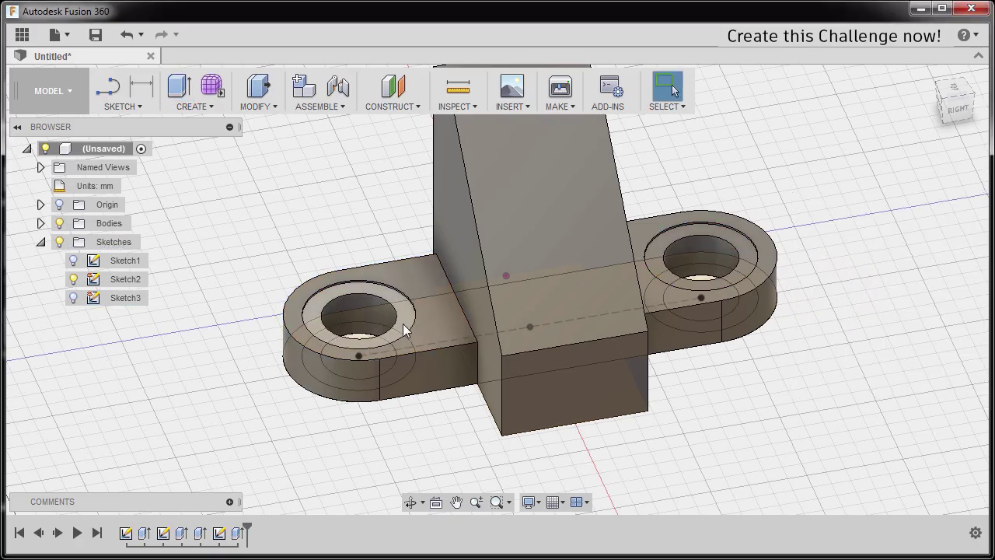
Hide Sketch2 in the model
scroll(405, 334, up, 2)
shift+middle_drag(412, 340, 442, 327)
key(Escape)
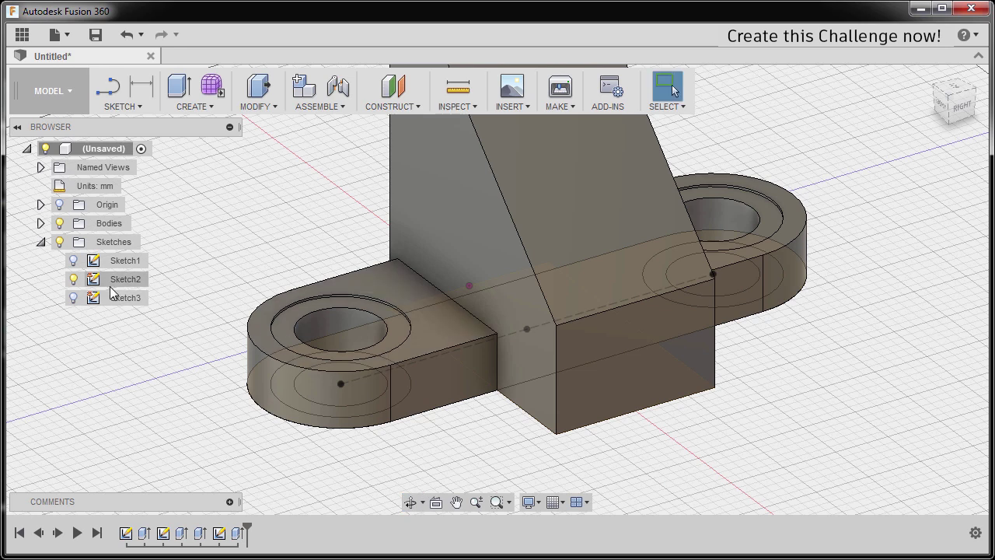
click(86, 285)
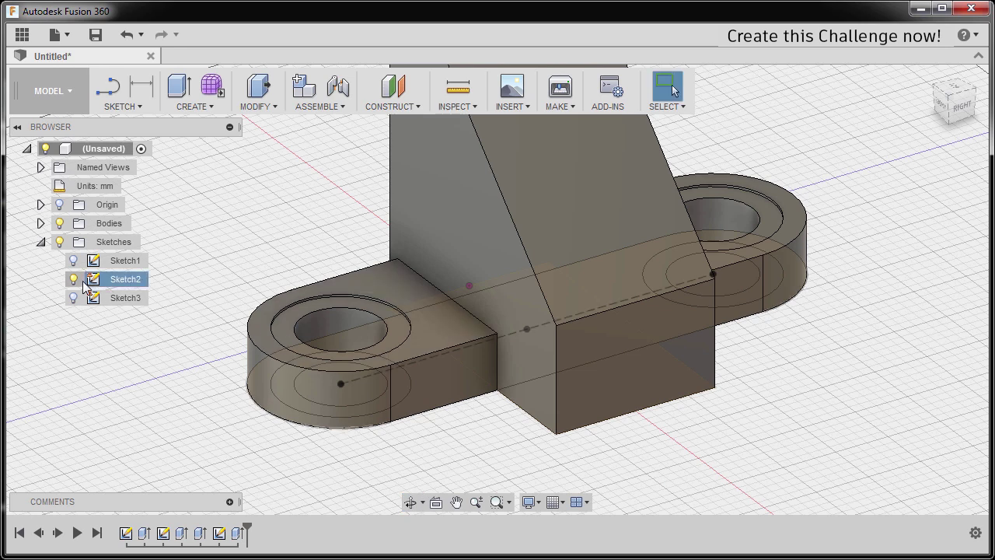
click(73, 279)
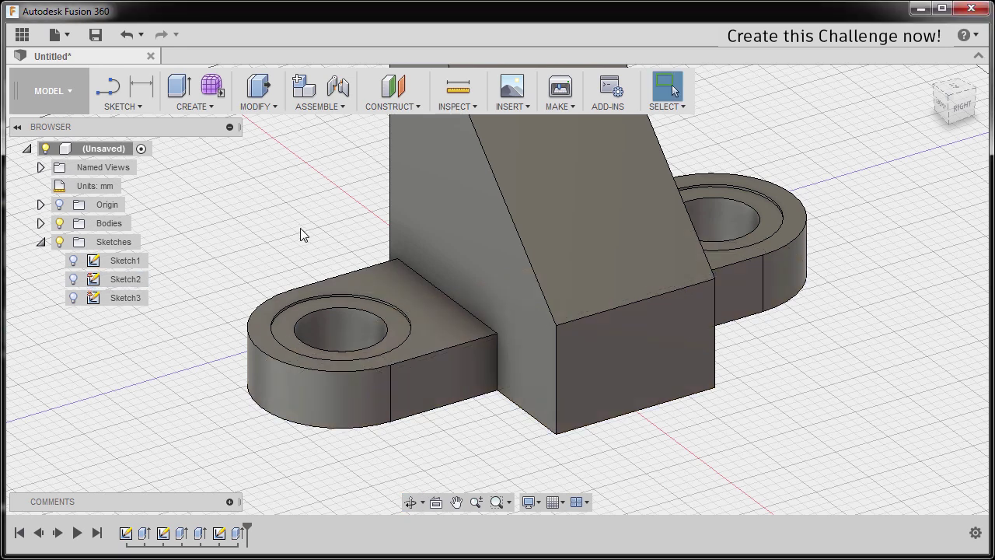
Fillet the upper outer edges of both base ends and their junction edges with the central body to 6 mm radius
key(f)
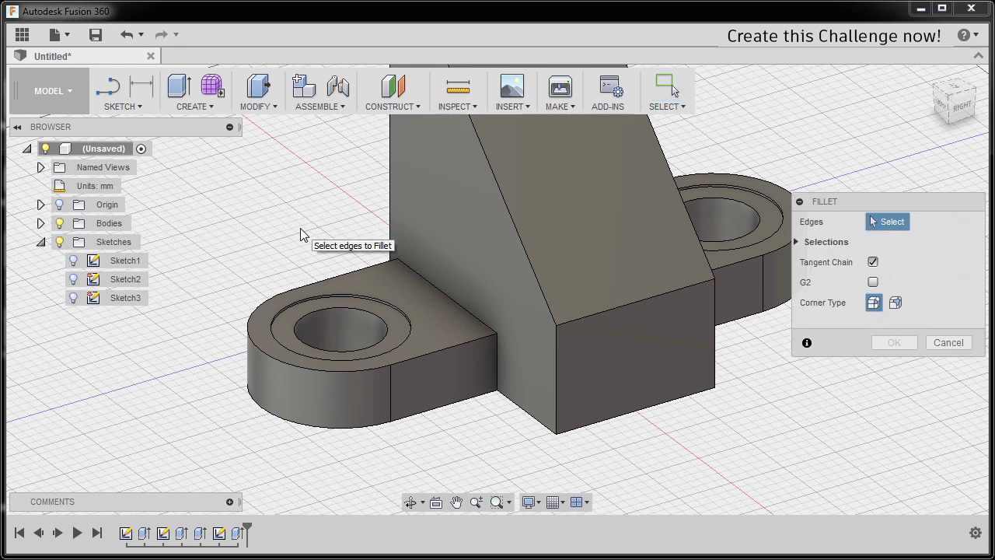
click(496, 352)
click(476, 317)
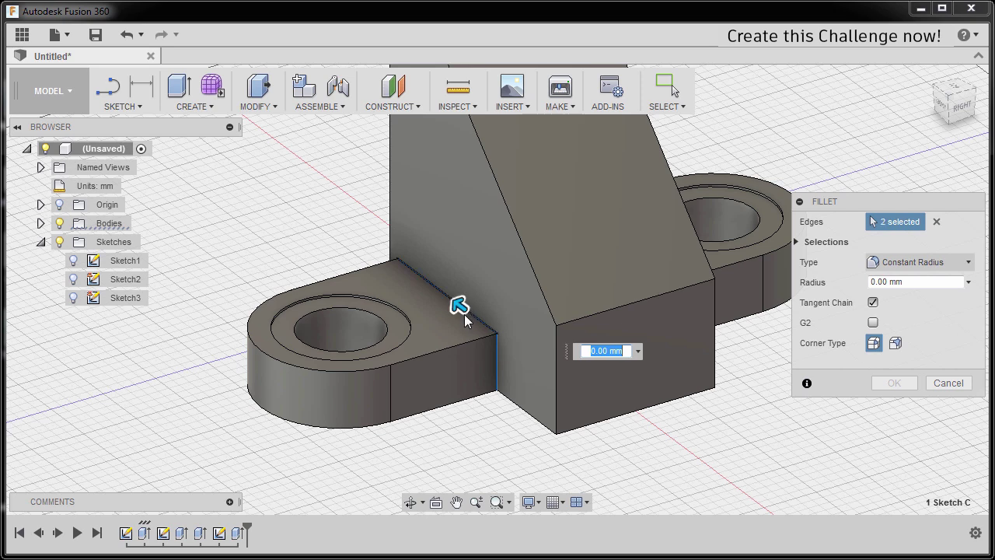
shift+middle_drag(464, 314, 281, 407)
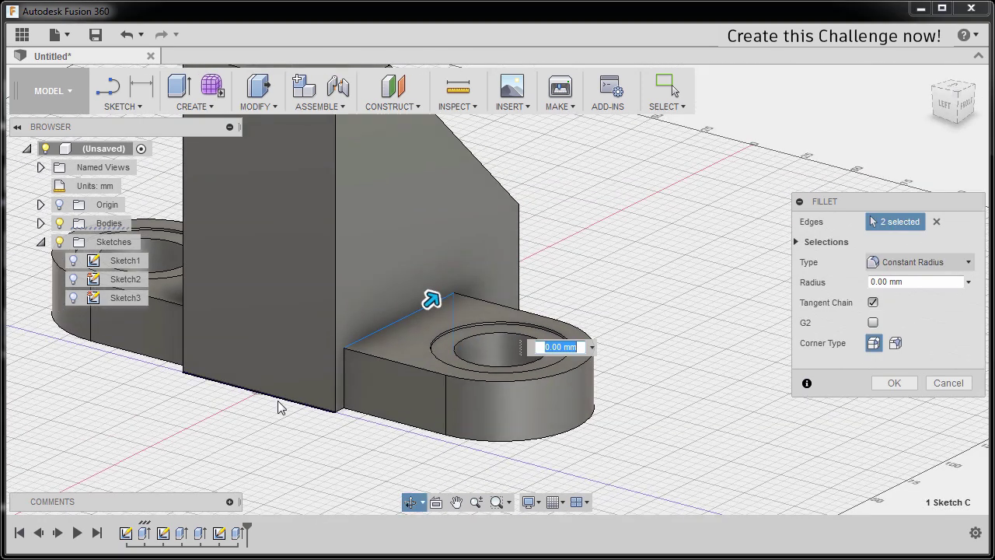
click(345, 368)
click(405, 366)
shift+middle_drag(405, 365, 493, 345)
click(485, 343)
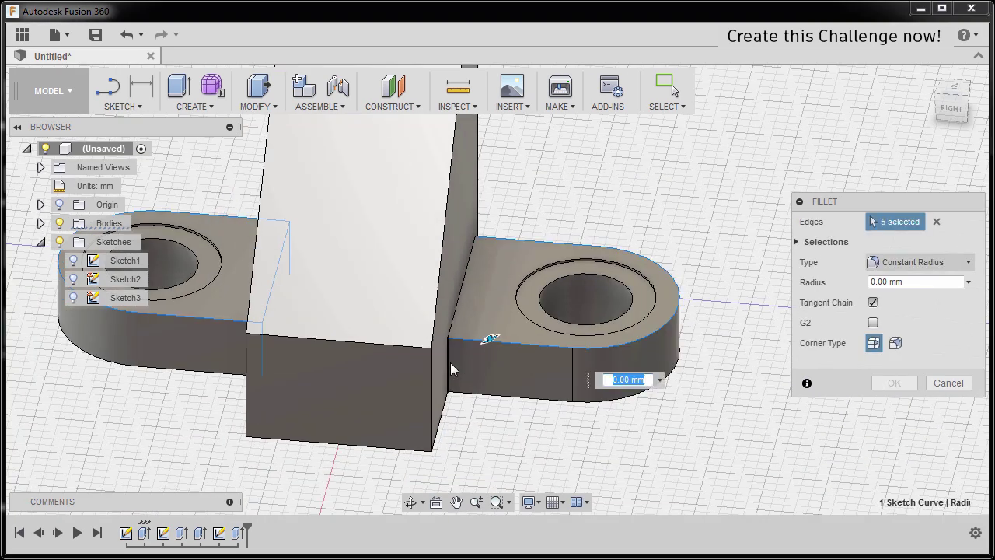
shift+middle_drag(593, 263, 405, 319)
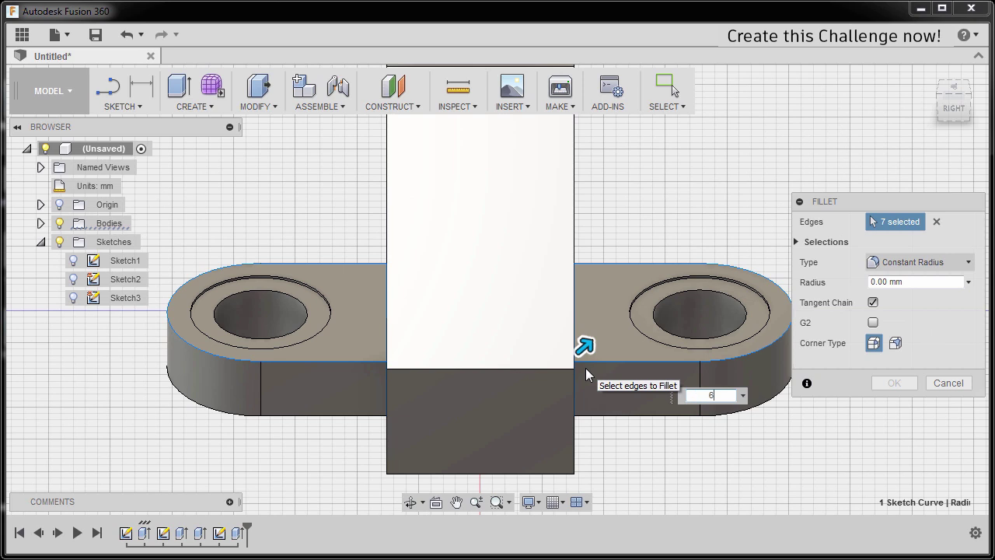
shift+middle_drag(587, 374, 478, 319)
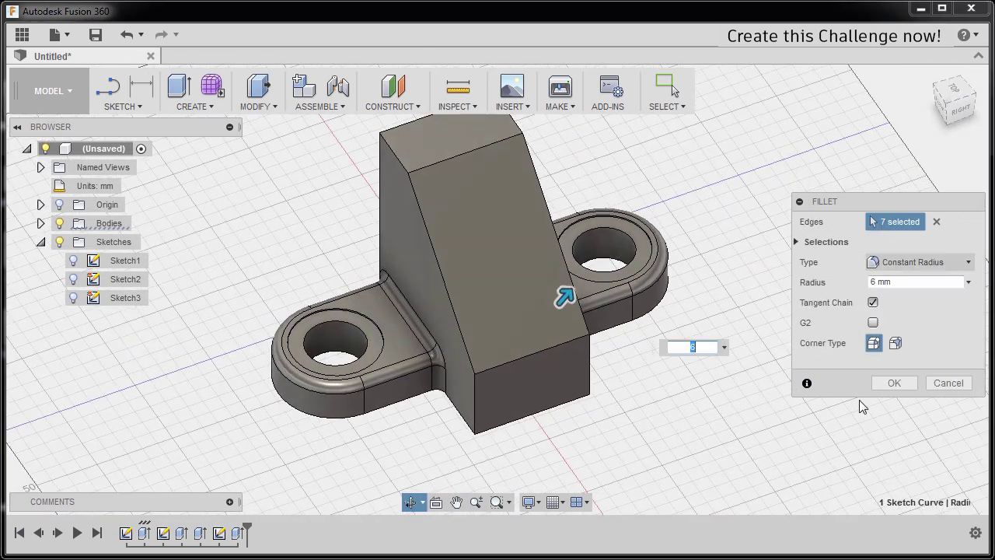
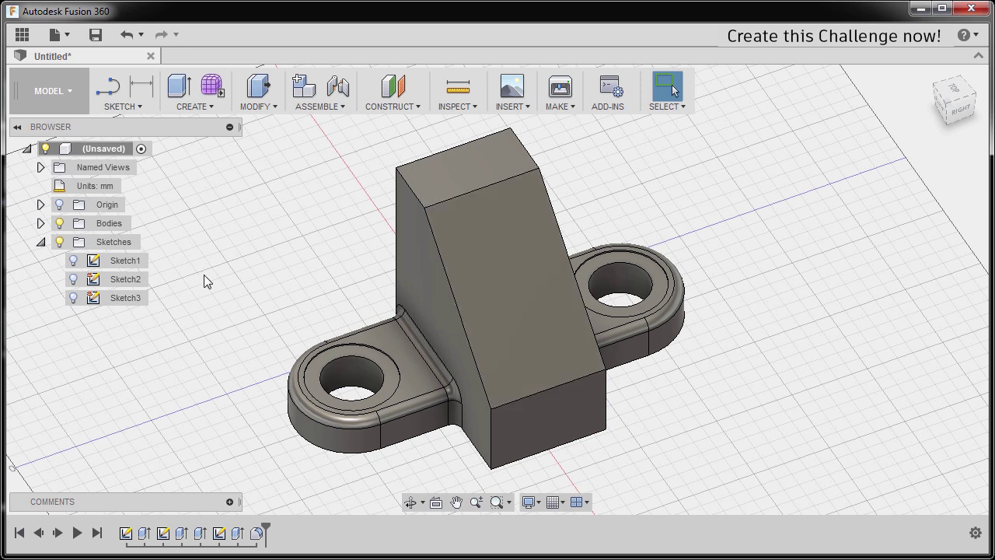
Make the origin planes and axes visible and expand the Origin folder in the browser
click(60, 205)
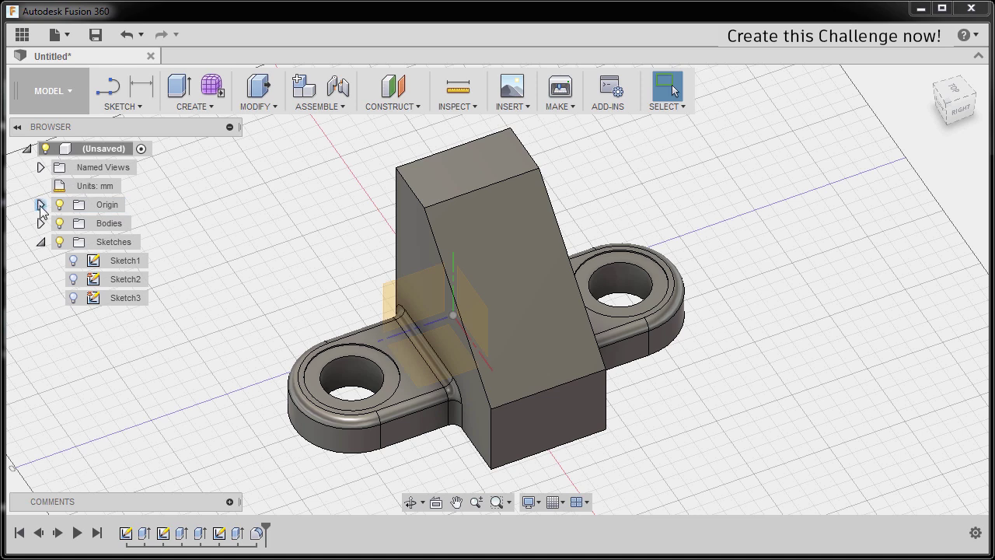
click(40, 205)
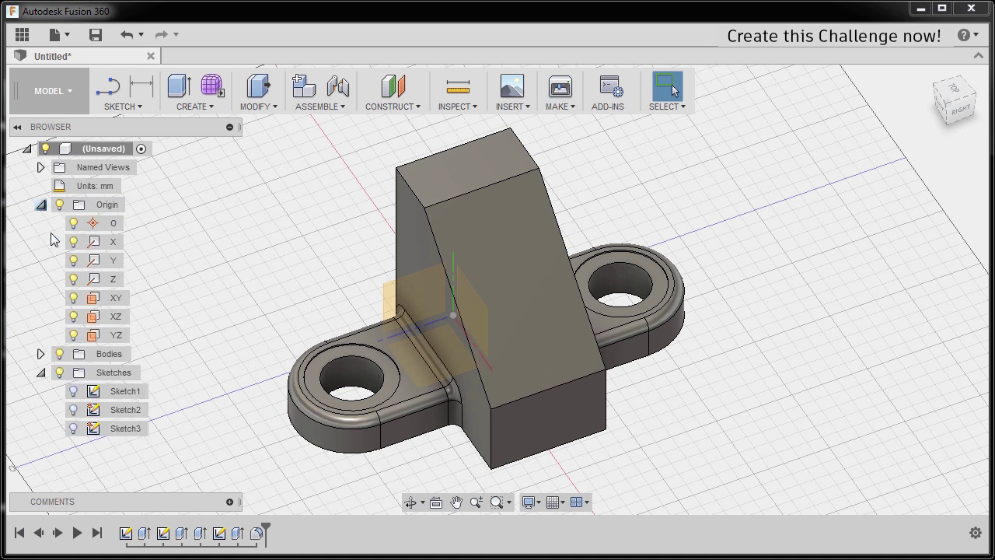
Start a sketch on the XY origin plane and enable Slice to show the central body's cross-section
right_click(111, 303)
click(157, 319)
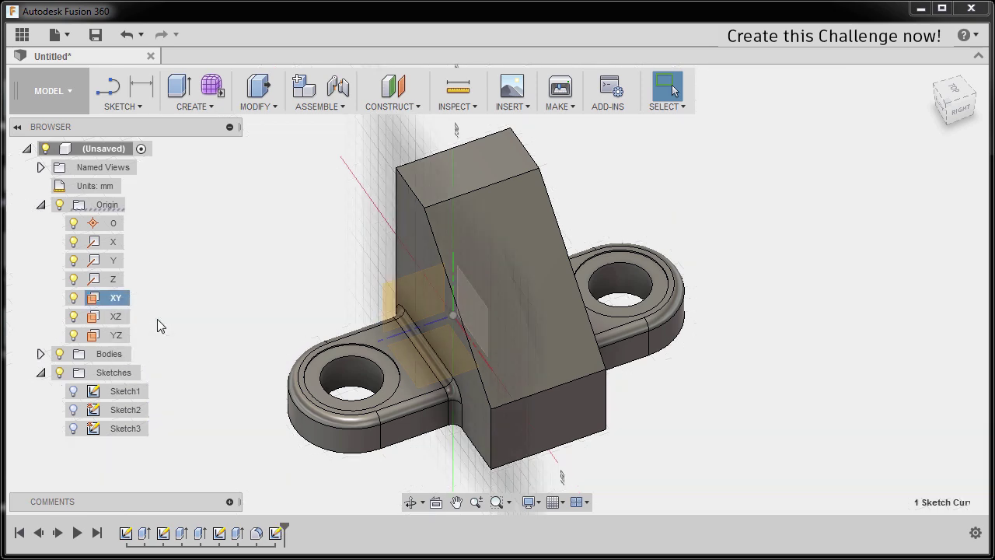
scroll(630, 201, up, 8)
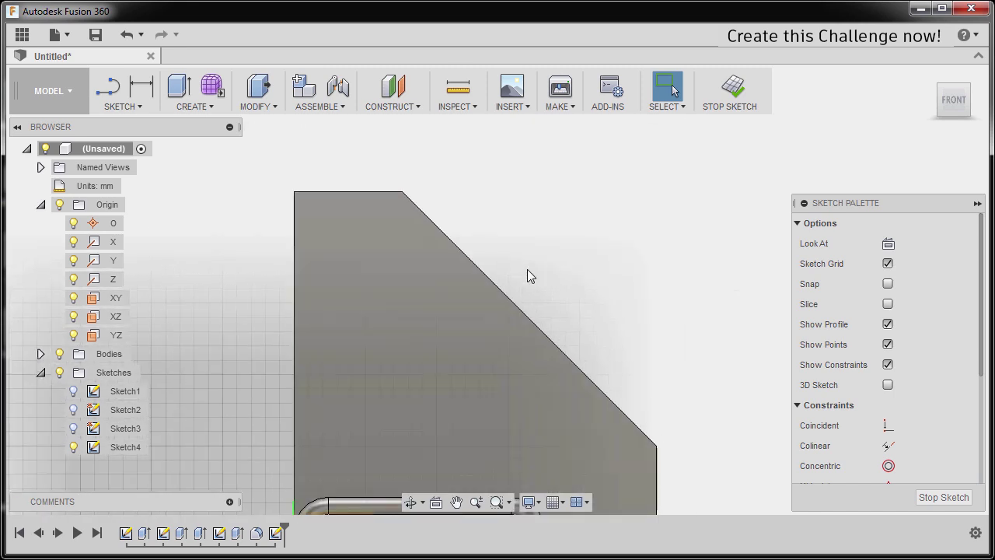
key(l)
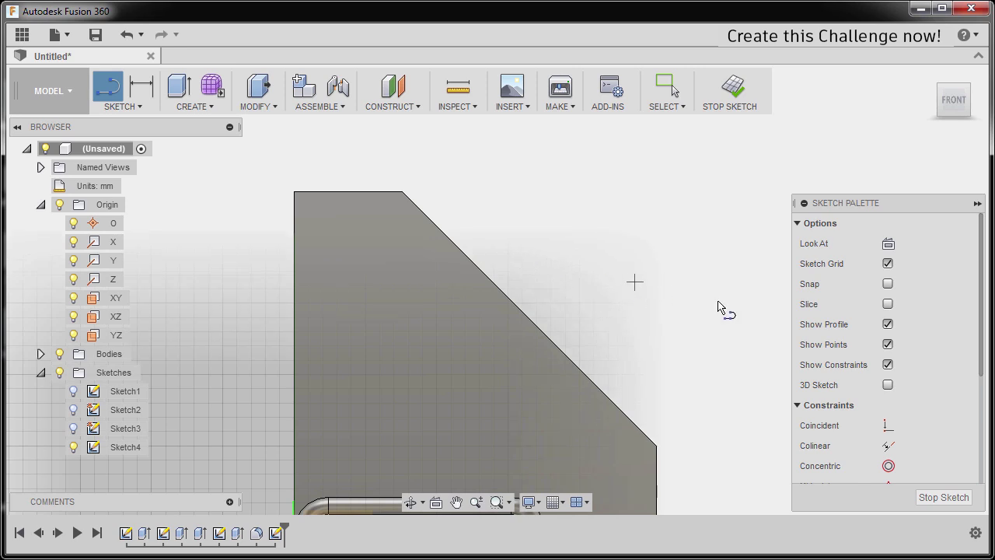
click(888, 304)
mouse_move(633, 277)
shift+middle_down()
mouse_move(615, 291)
mouse_move(518, 304)
mouse_move(576, 270)
mouse_move(642, 280)
shift+middle_up()
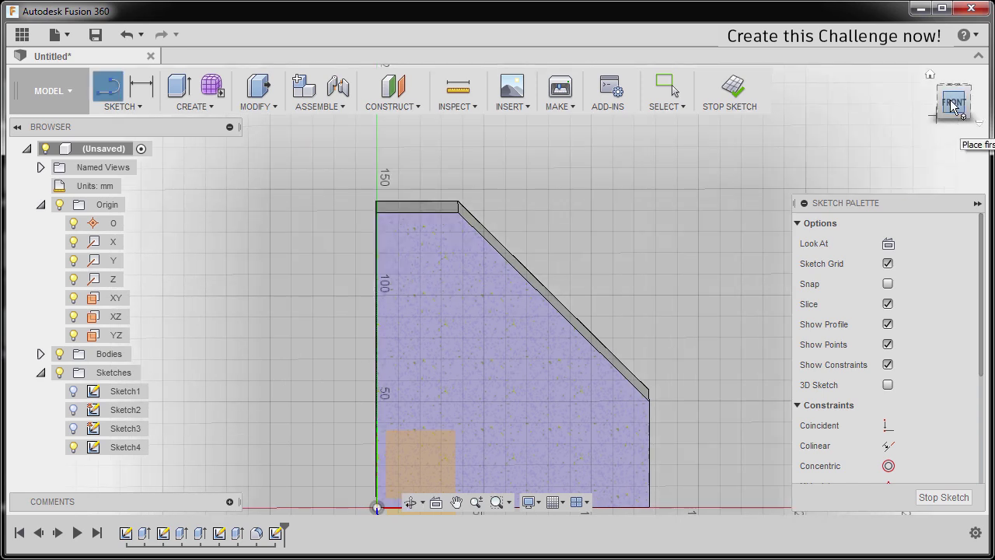
click(952, 104)
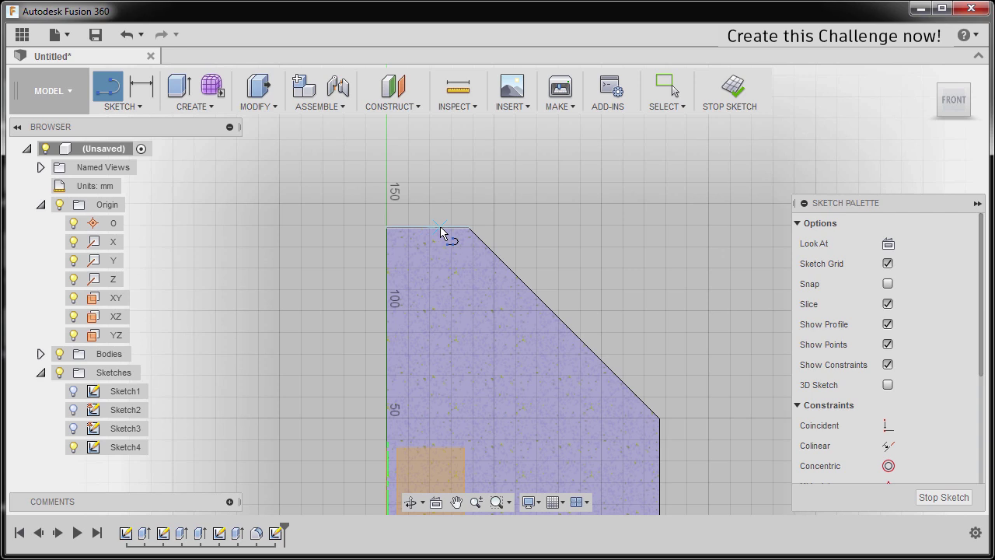
Draw a slanted line inside the section, from the body's top edge to its outer vertical edge, just below the sloped edge
click(440, 228)
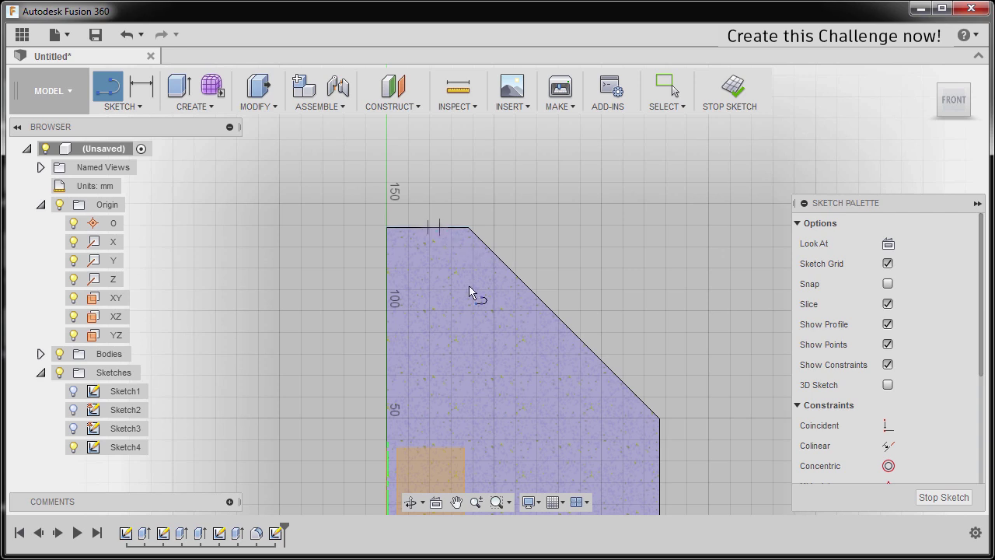
click(659, 454)
scroll(628, 315, down, 1)
scroll(628, 316, up, 1)
scroll(627, 315, up, 1)
mouse_move(627, 315)
middle_down()
mouse_move(599, 267)
mouse_move(617, 311)
middle_up()
key(Escape)
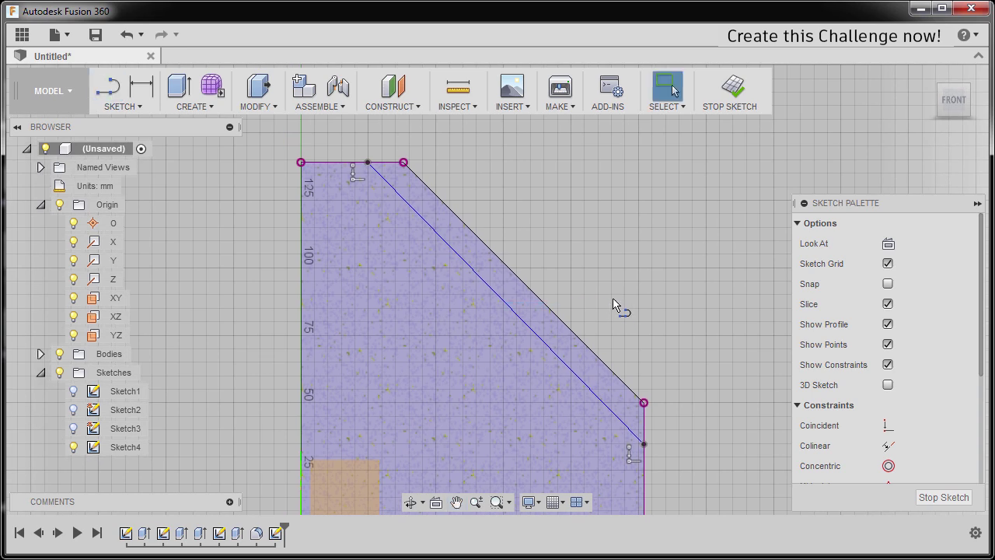
Constrain the new slanted line parallel to the body's sloped edge
scroll(890, 426, down, 3)
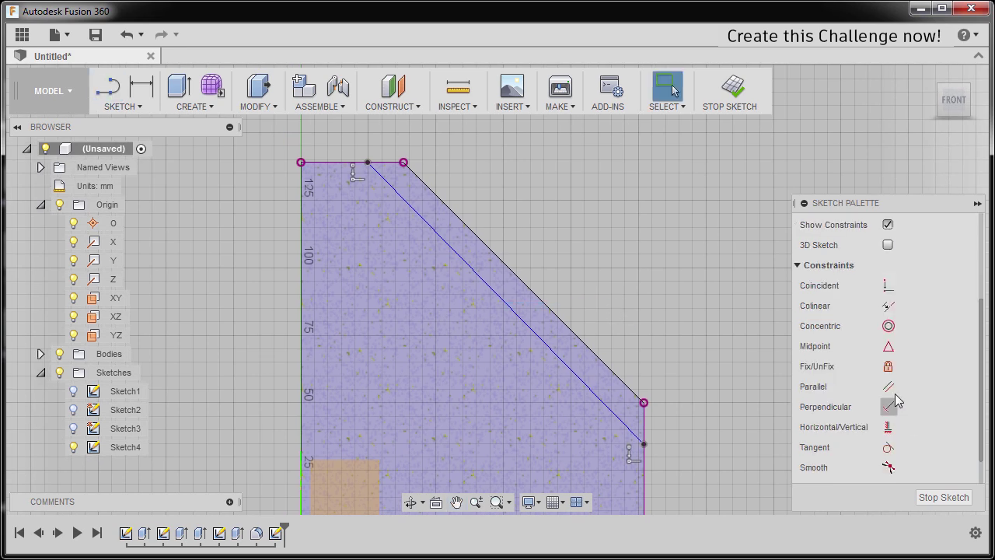
click(890, 387)
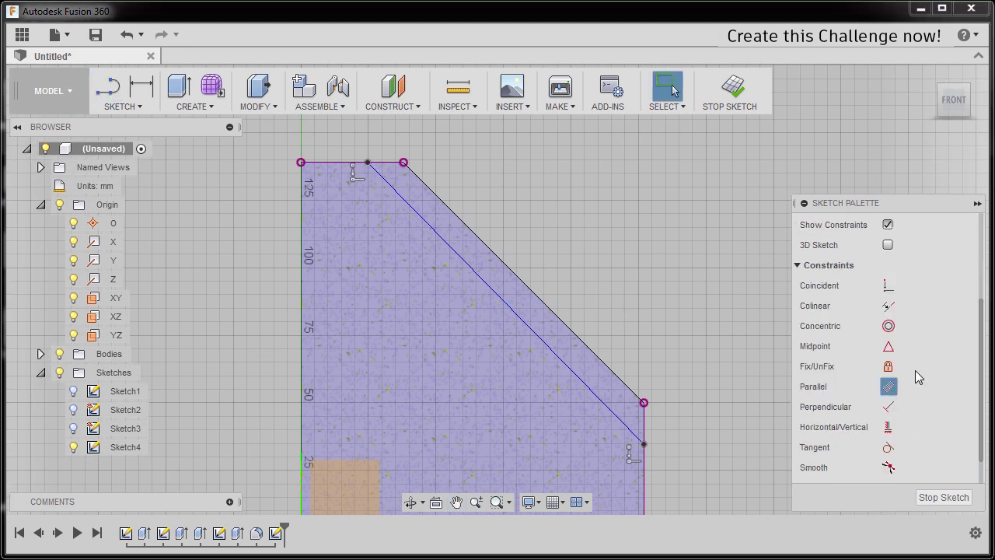
click(587, 344)
click(577, 376)
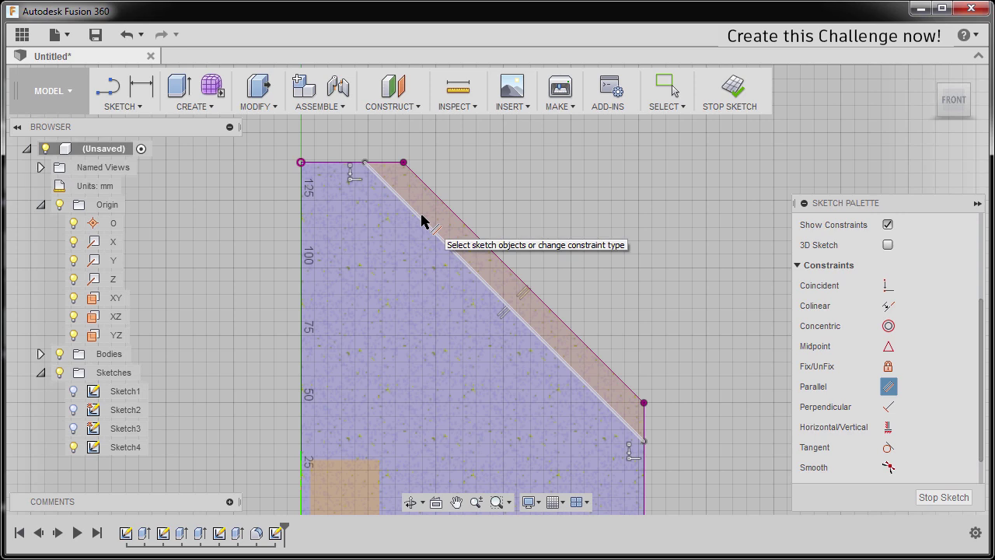
key(Escape)
Dimension the horizontal distance along the top edge between the slanted line's upper endpoint and the slope's upper corner to 26 mm
key(d)
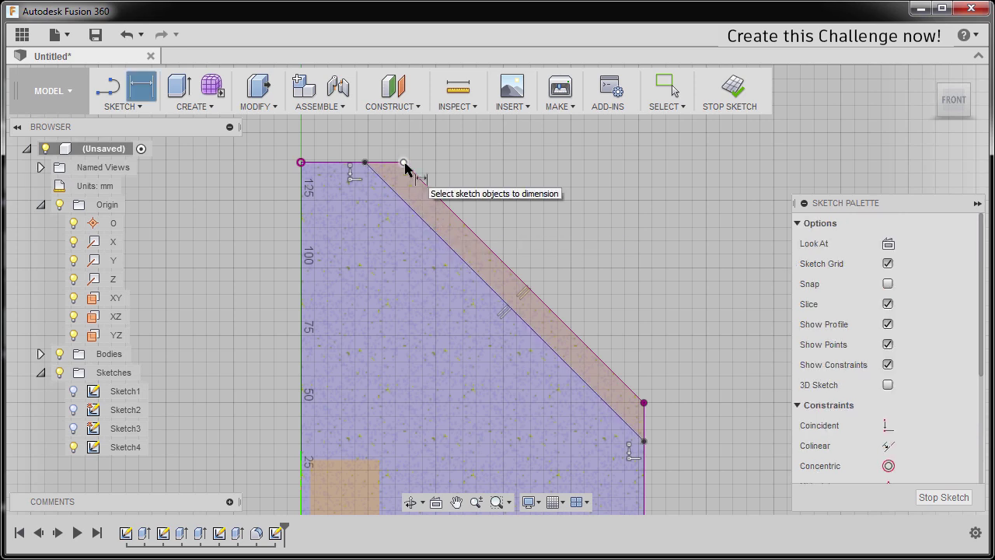
click(404, 162)
click(365, 164)
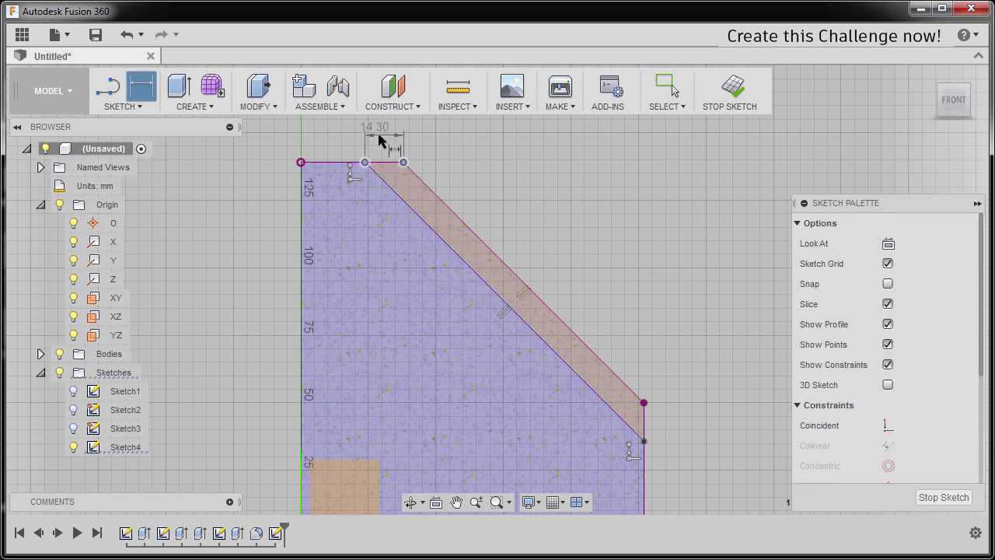
click(454, 161)
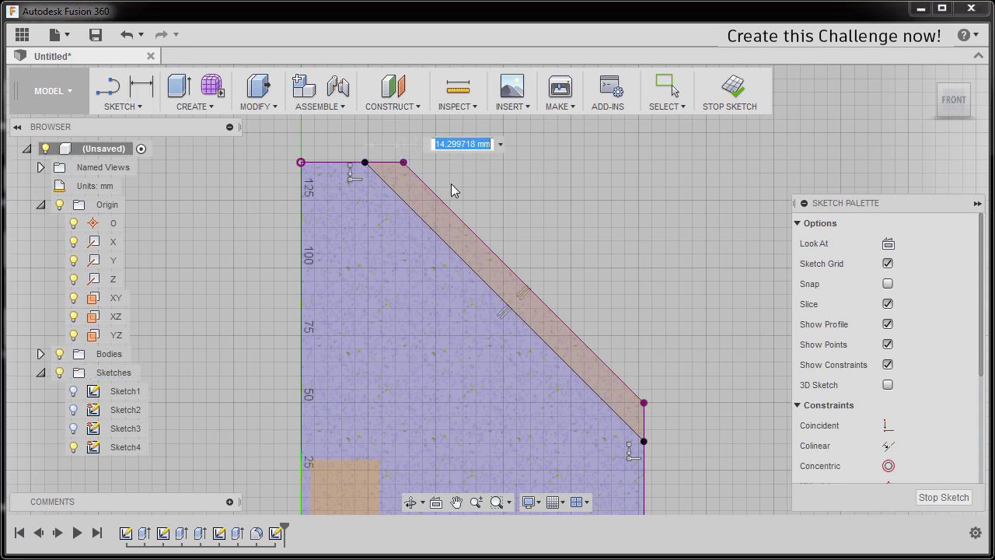
text(26)
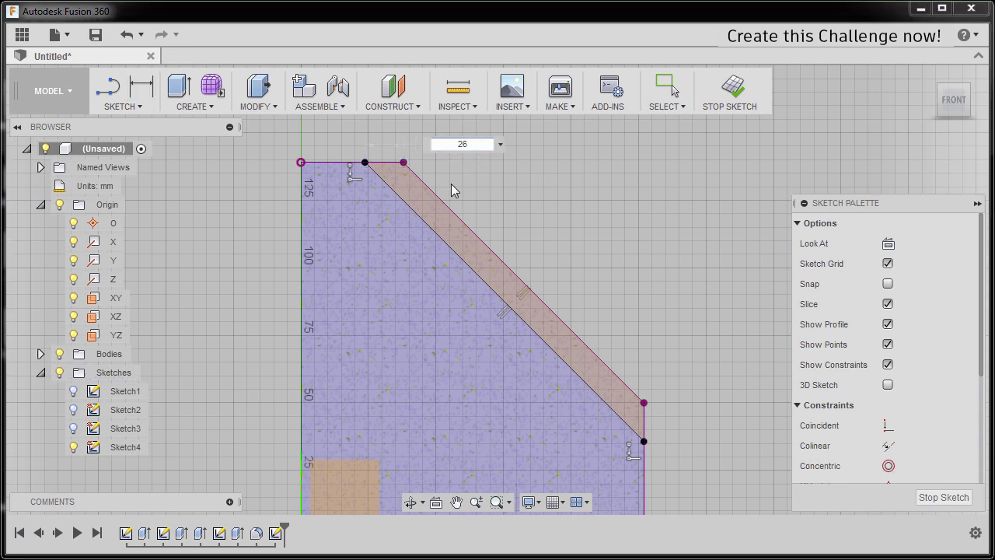
key(Return)
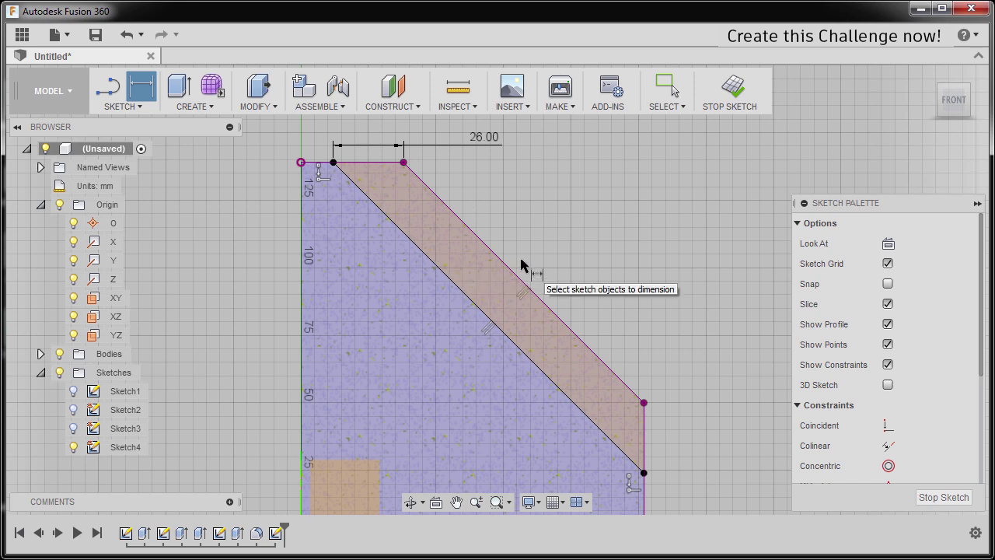
Extrude the slanted strip profile symmetrically as a Cut with a distance of 26/2 mm to form the slot along the slope
key(e)
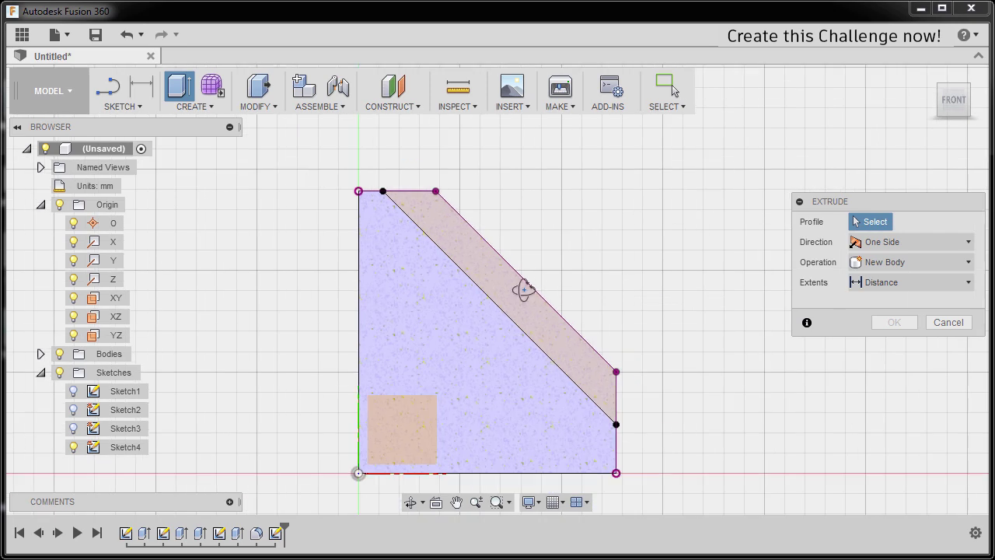
click(488, 311)
shift+middle_drag(488, 311, 462, 333)
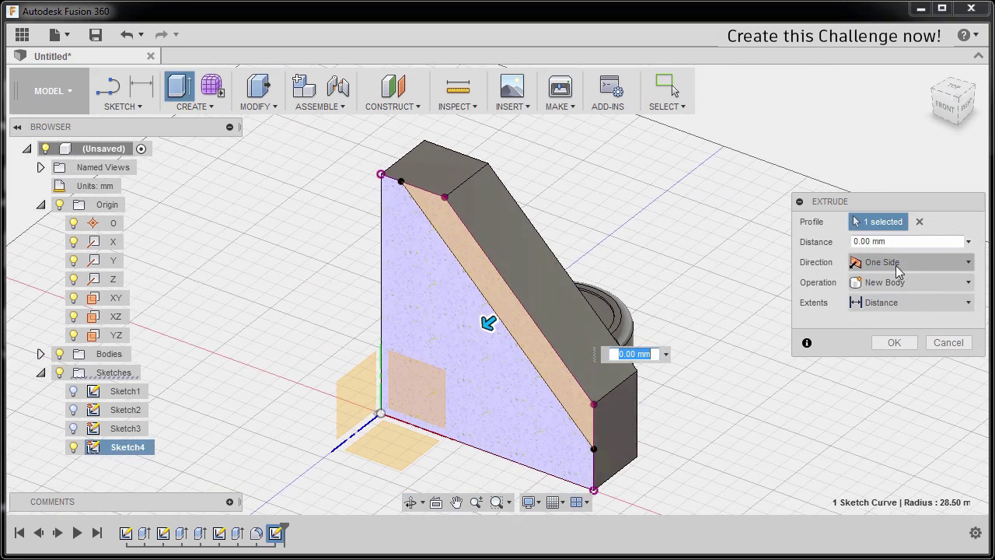
click(902, 263)
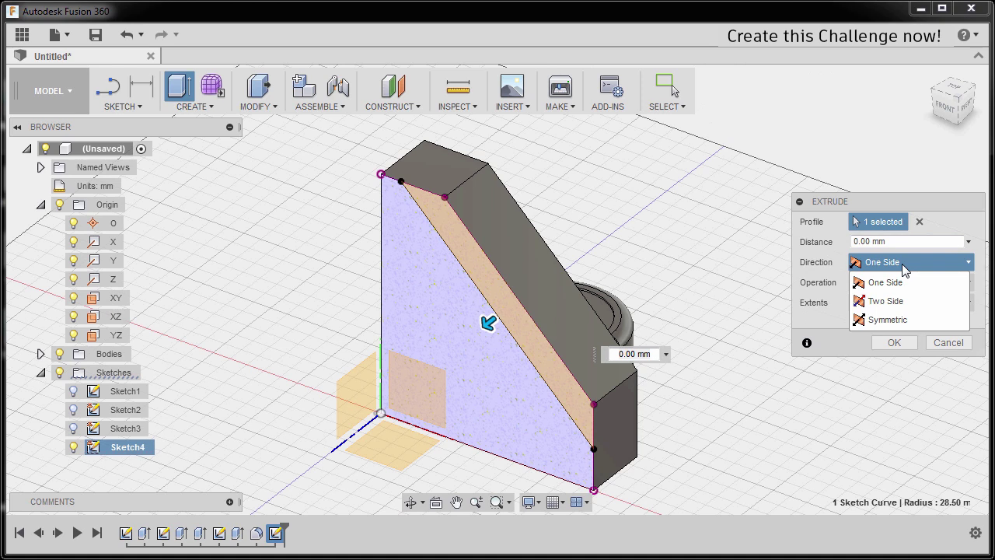
click(917, 315)
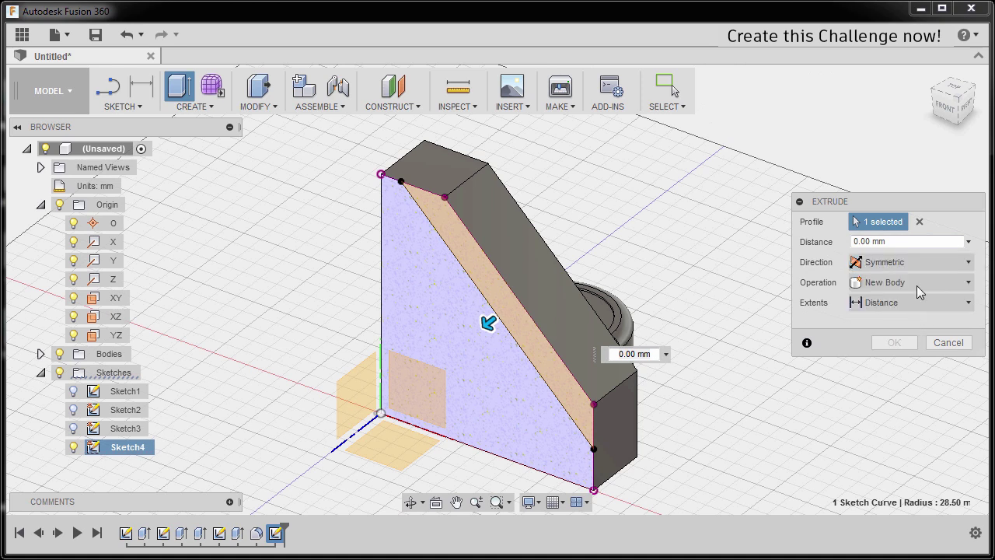
click(908, 238)
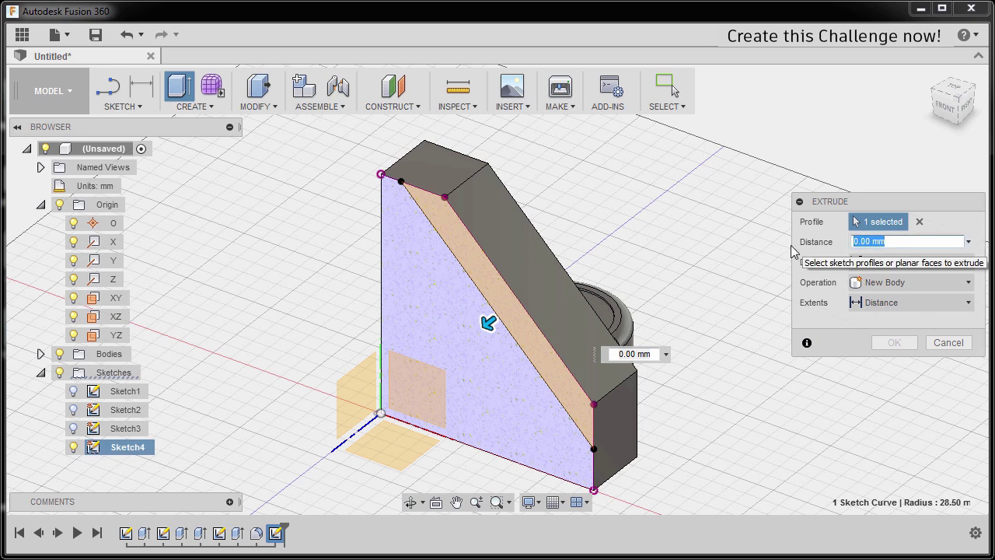
text(26/2)
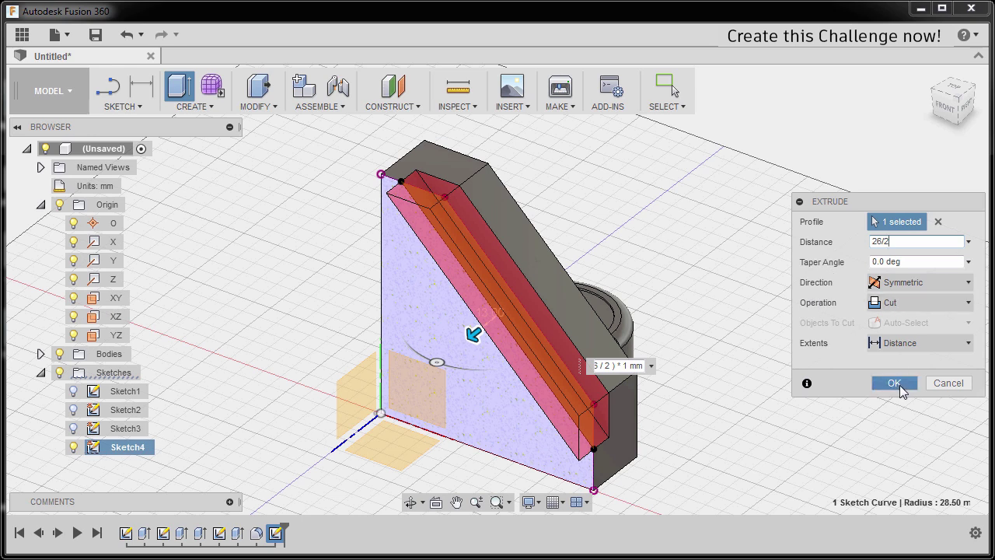
click(894, 383)
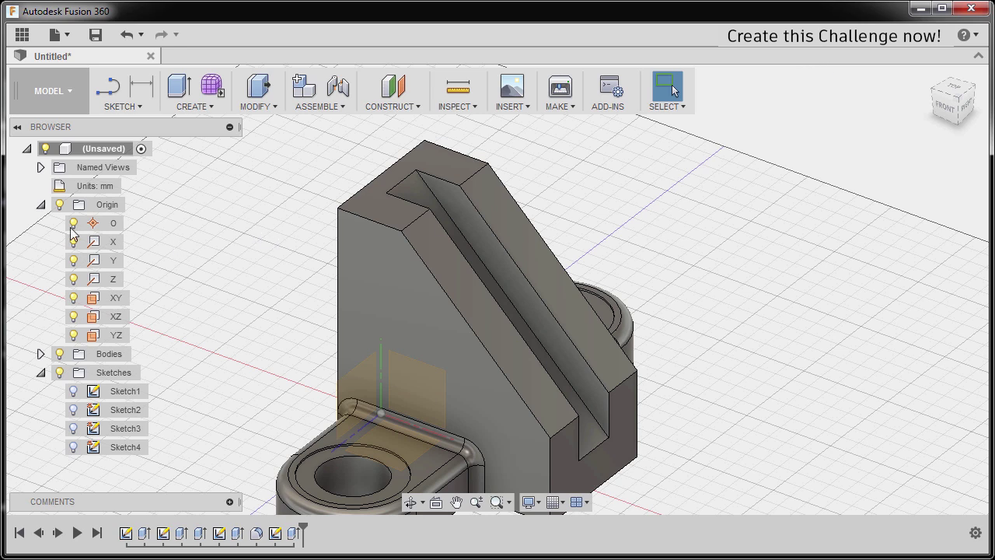
Hide the origin planes and axes, collapse the Origin folder and show the whole part from the home view
click(60, 205)
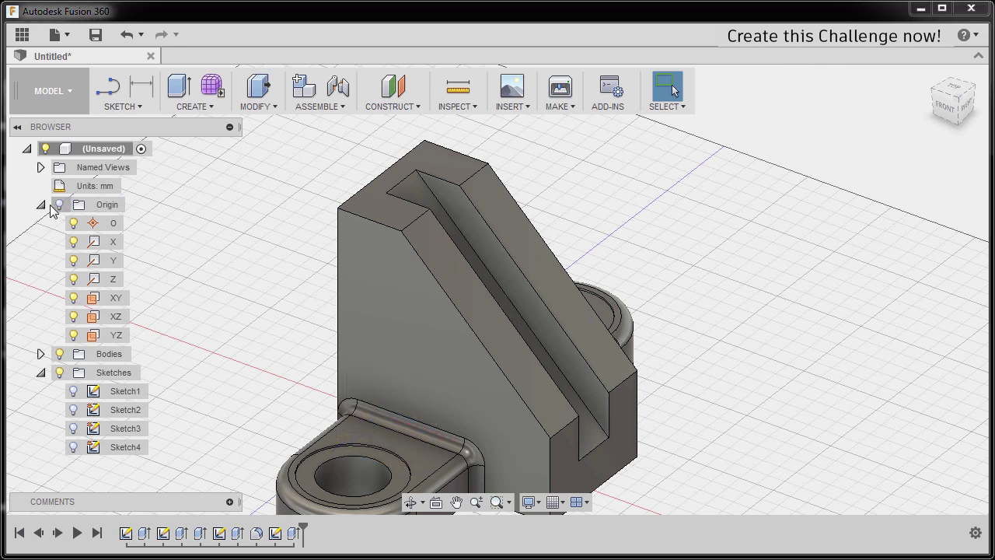
click(41, 206)
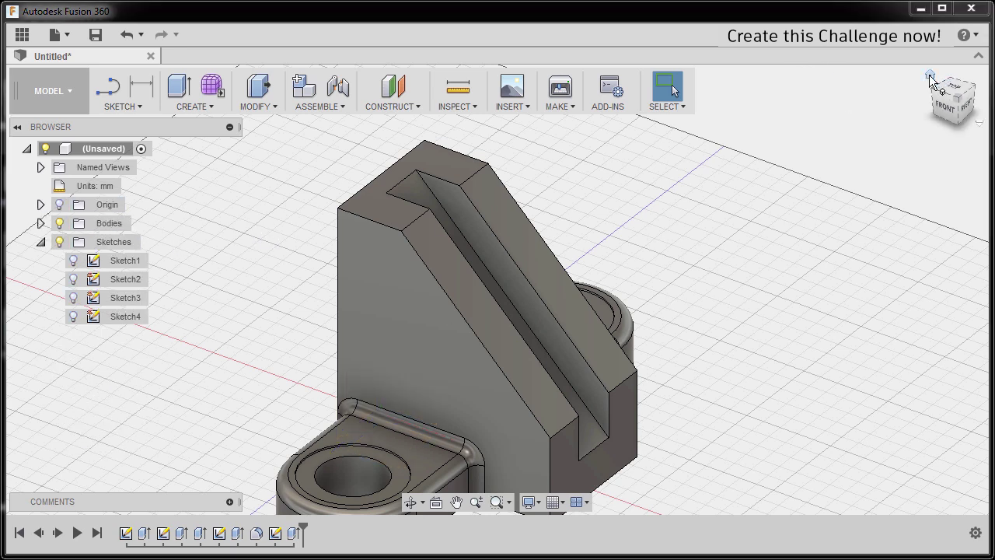
click(933, 80)
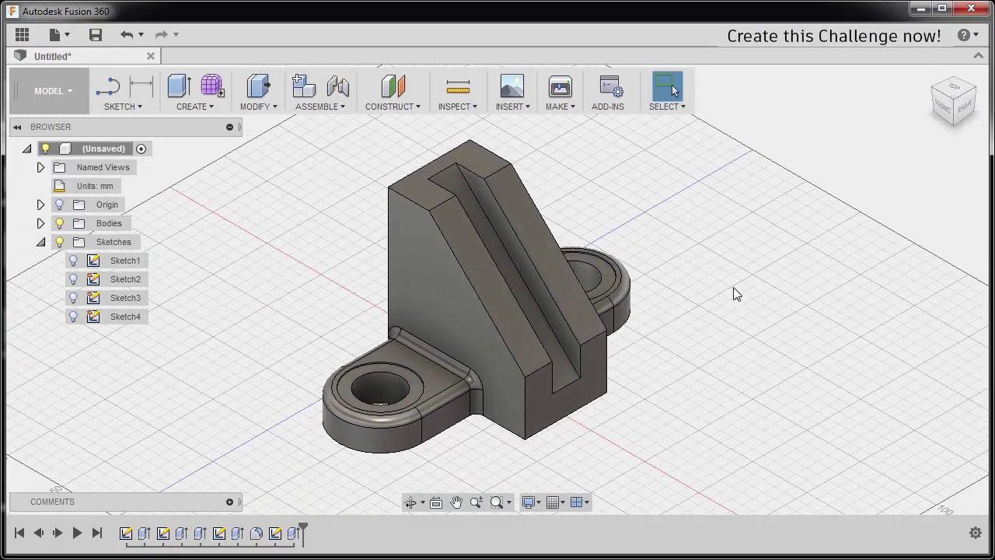
shift+middle_drag(713, 324, 690, 310)
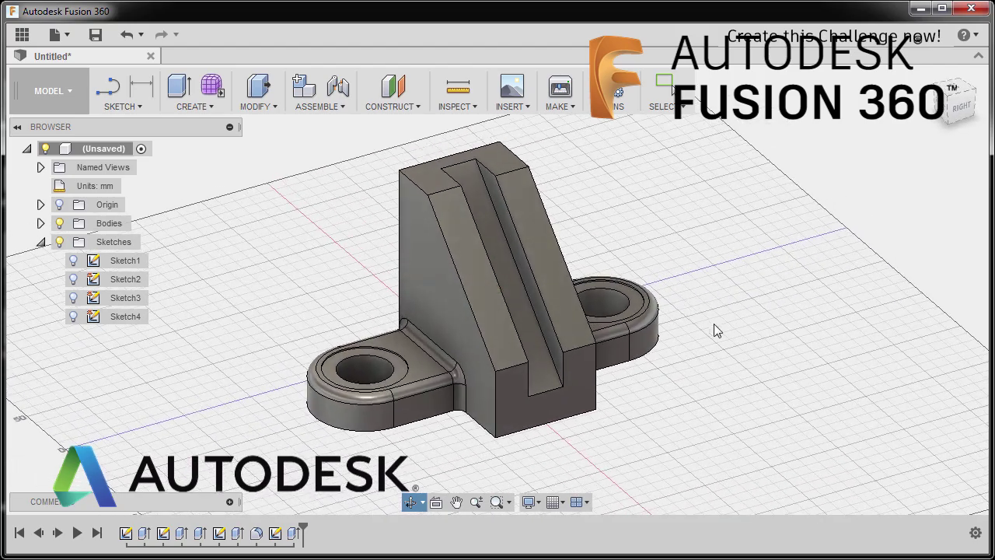